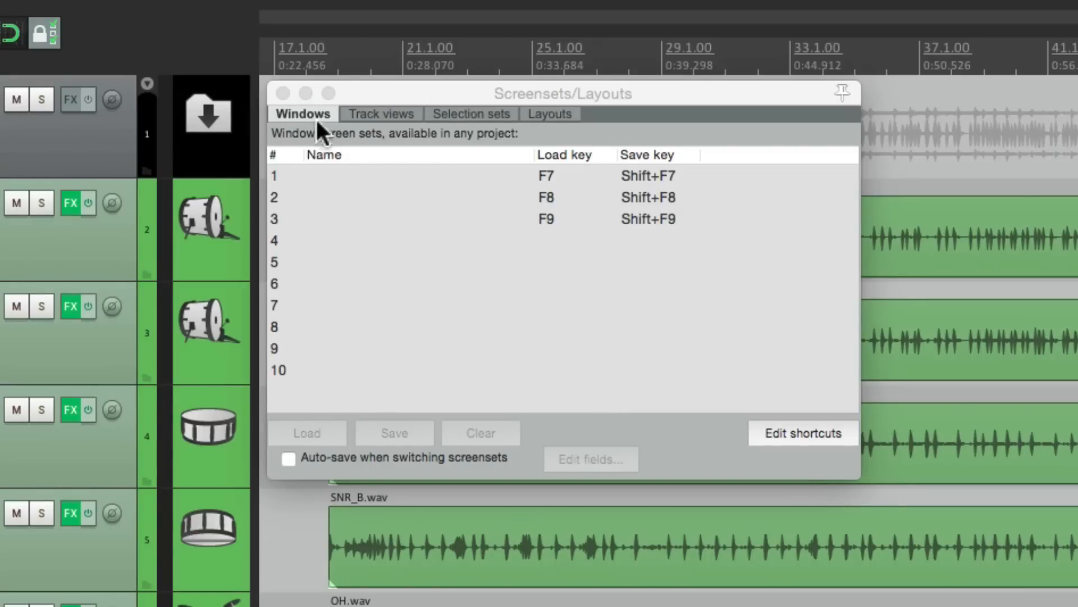
Step: Compare the window screensets with the track view sets, ending on the track view sets
click(368, 112)
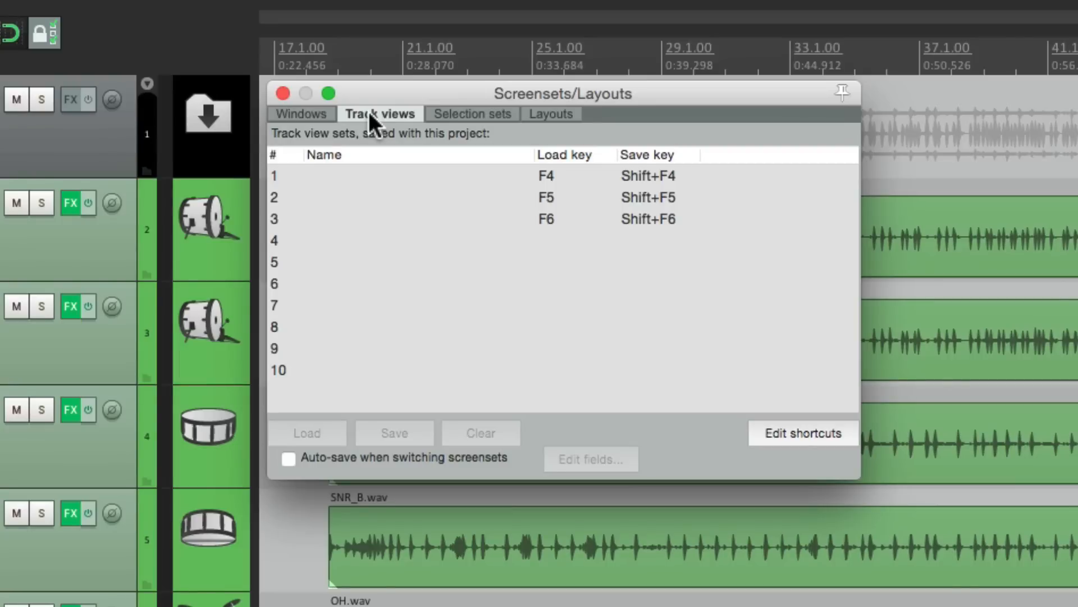
click(321, 114)
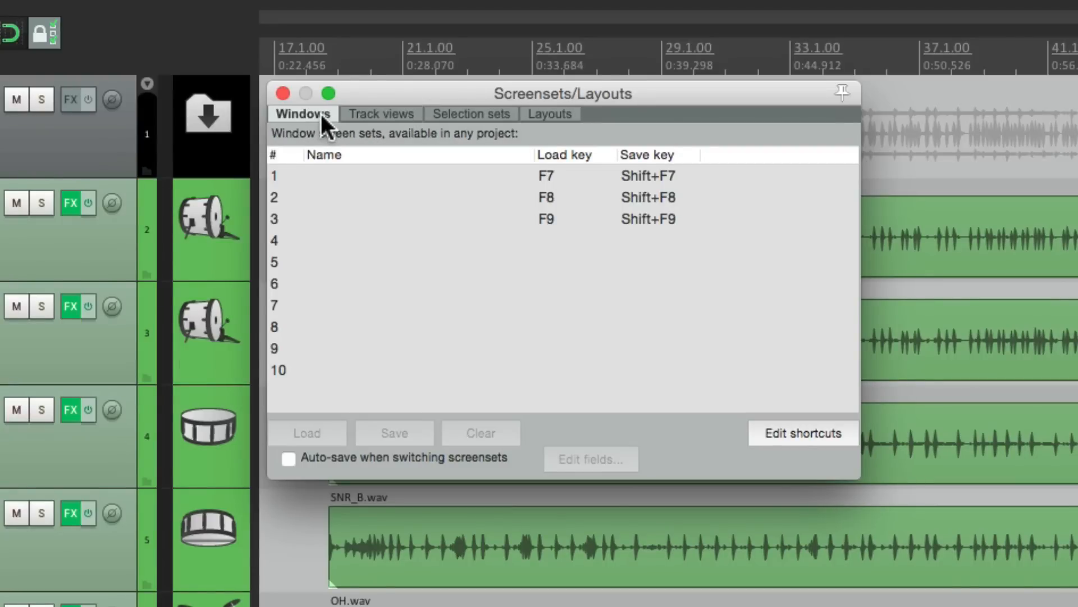
click(382, 111)
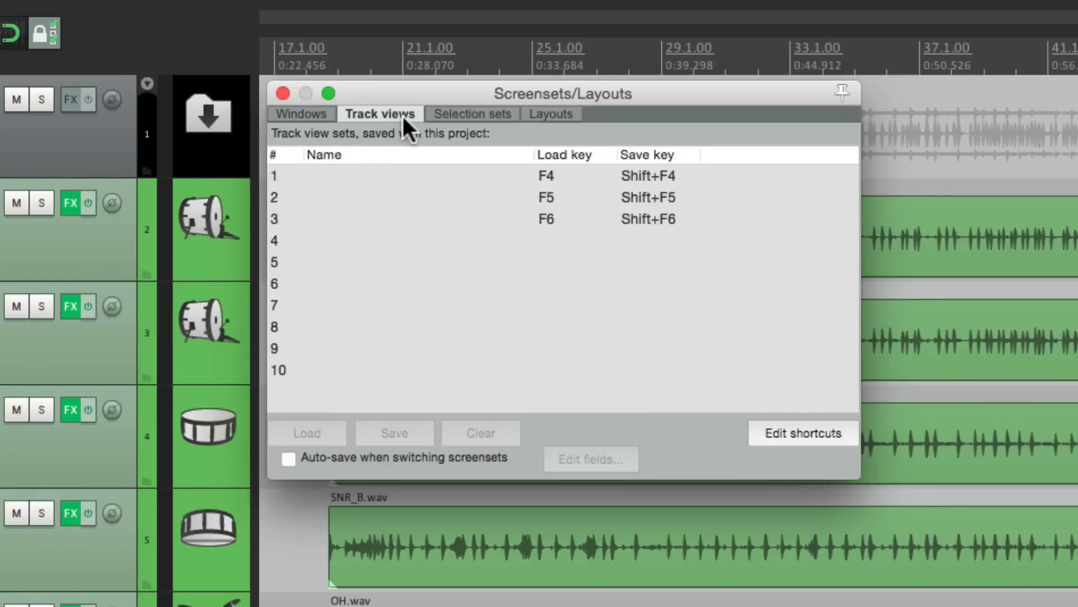
click(318, 114)
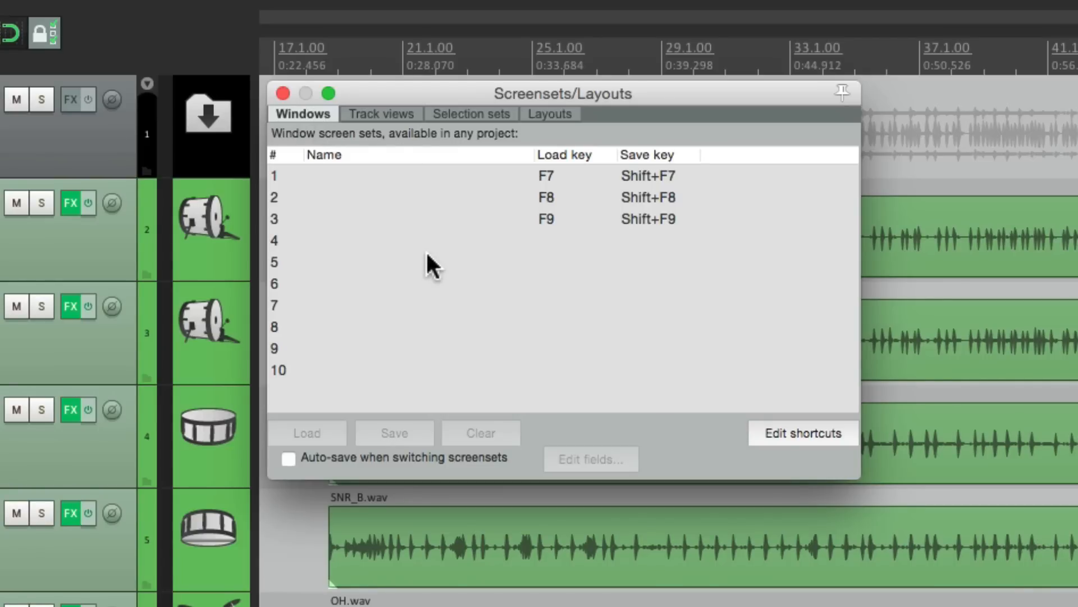
click(384, 113)
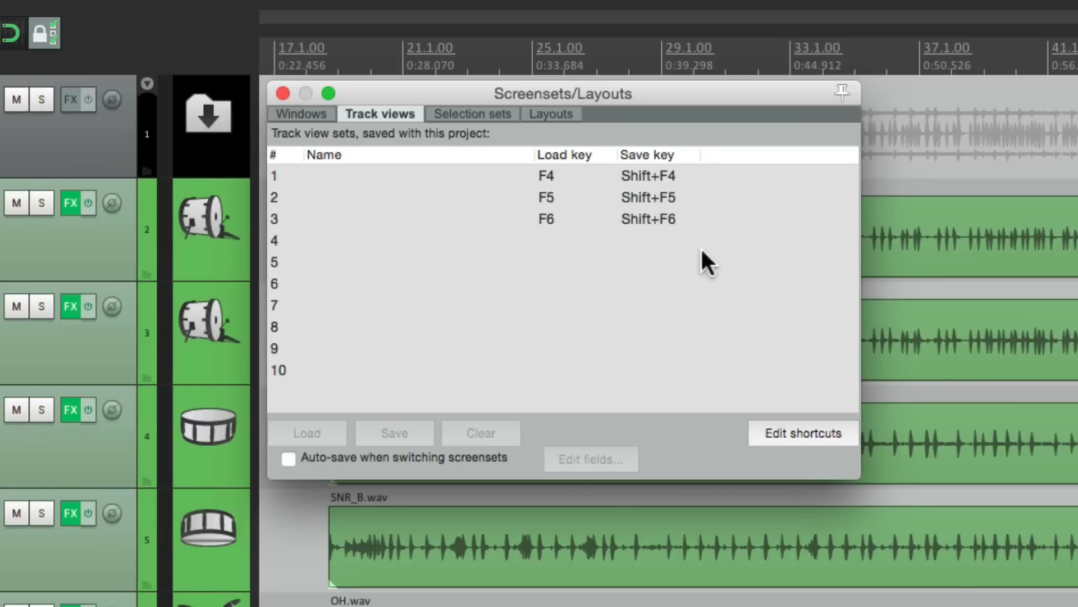
Step: Review the shortcut assignments for loading and saving track views, and close the Actions list
click(440, 180)
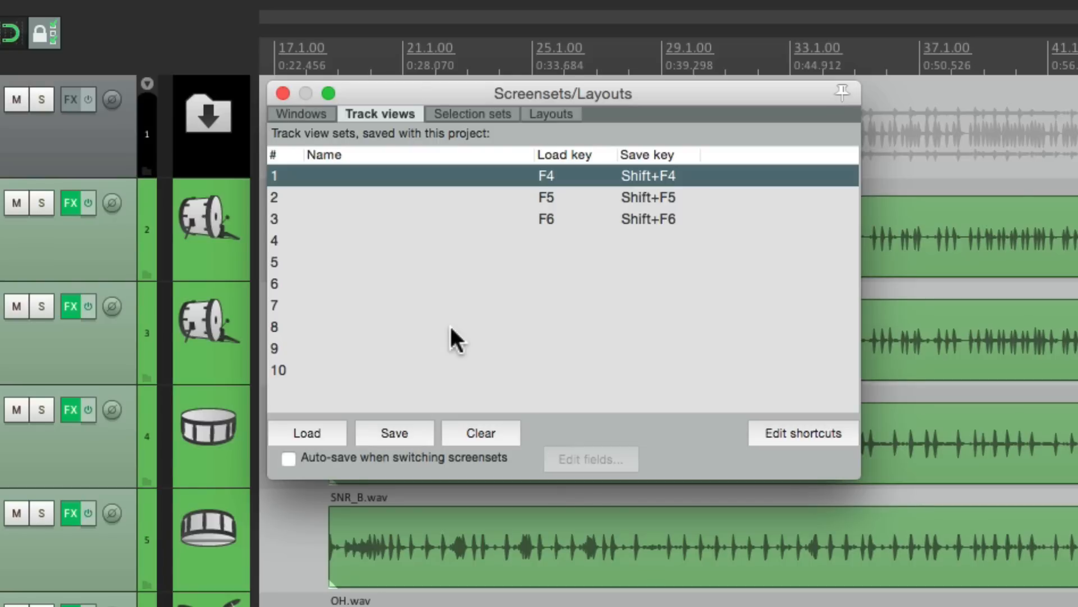
click(790, 432)
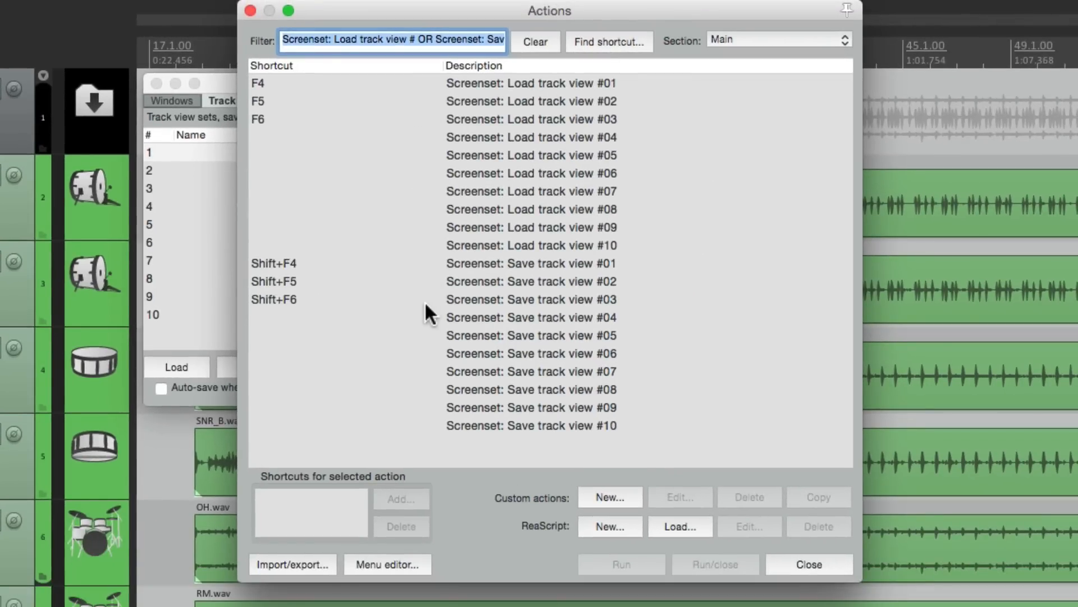
click(778, 563)
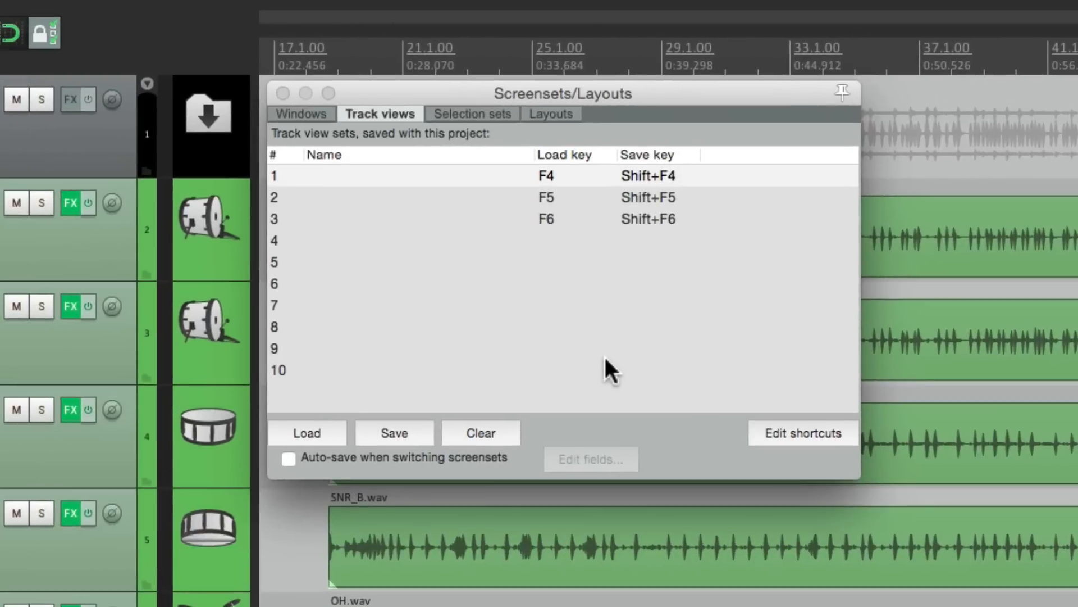
Step: Restrict the items stored for track view 1 to the track cursor position, excluding scroll positions, horizontal zoom, control panel and mixer status
click(453, 189)
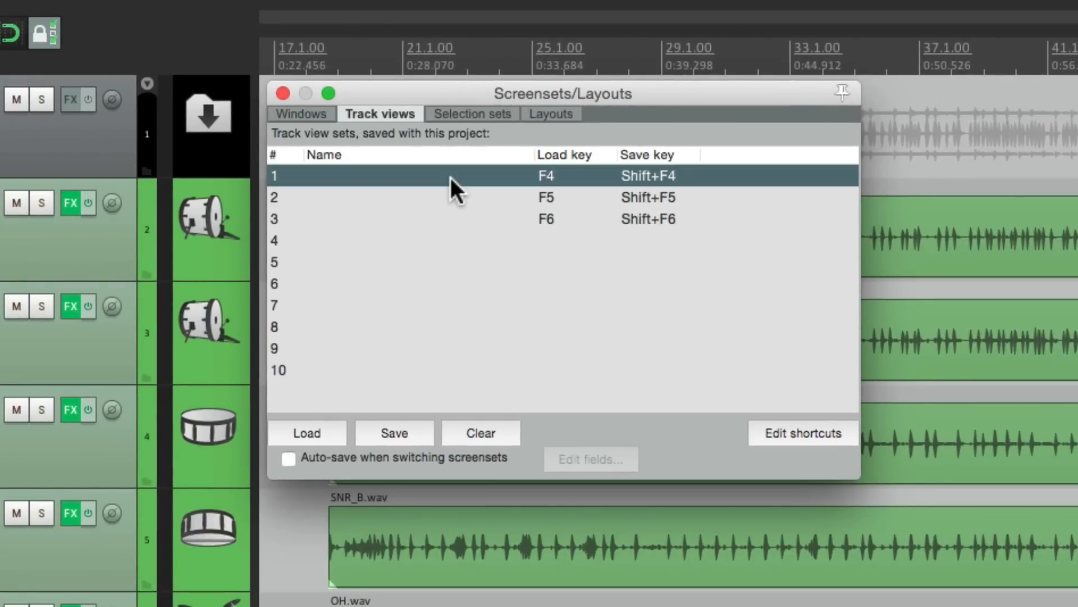
click(396, 433)
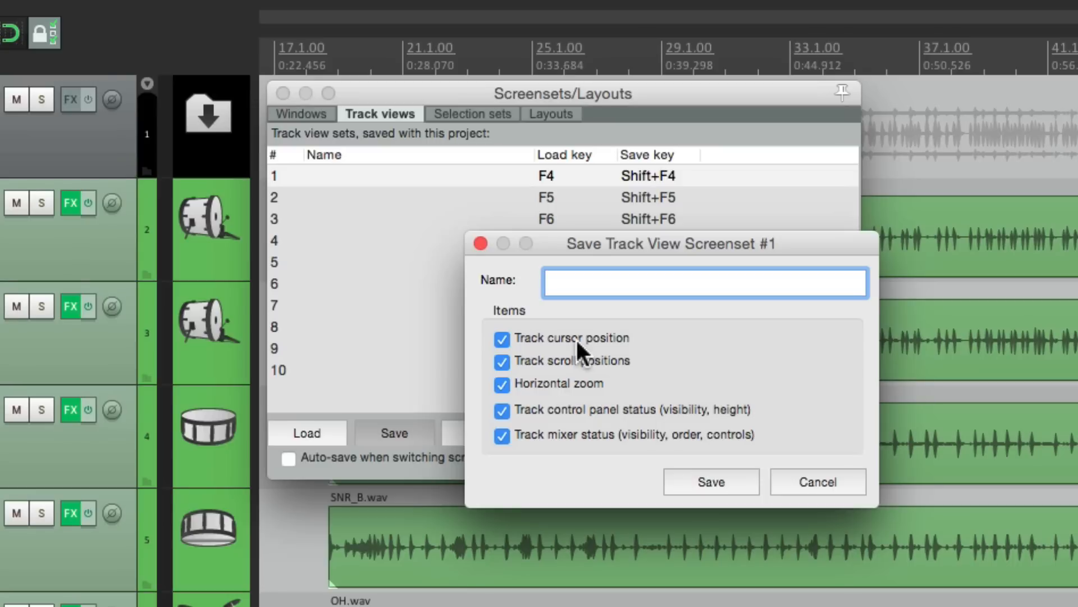
click(502, 362)
click(502, 385)
click(502, 410)
click(502, 436)
click(744, 478)
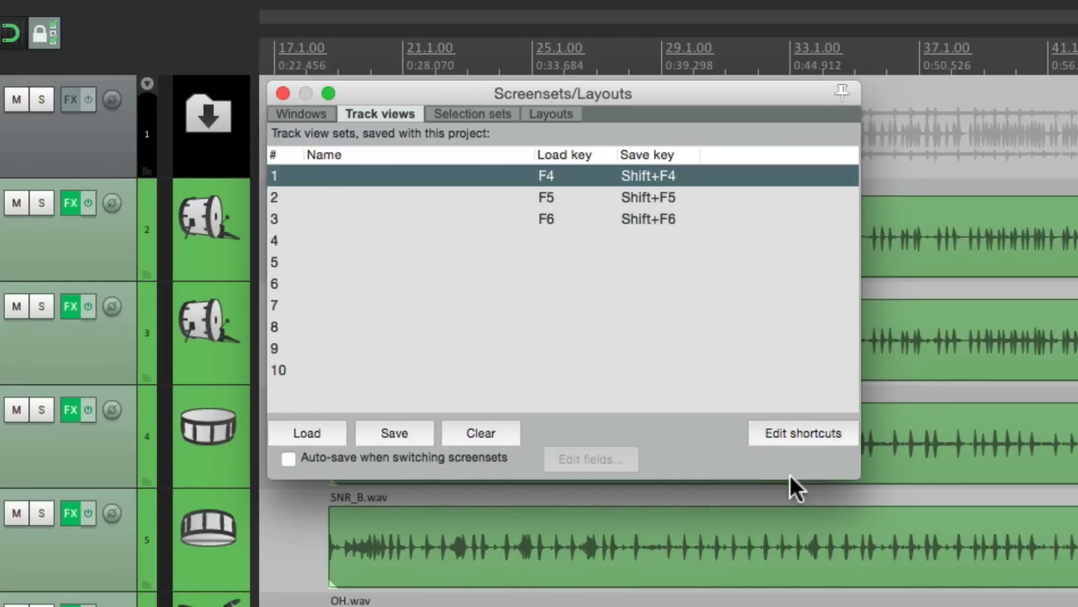
Step: Close the Screensets/Layouts window and place the edit cursor just before the drum items begin, near measure 17
click(282, 96)
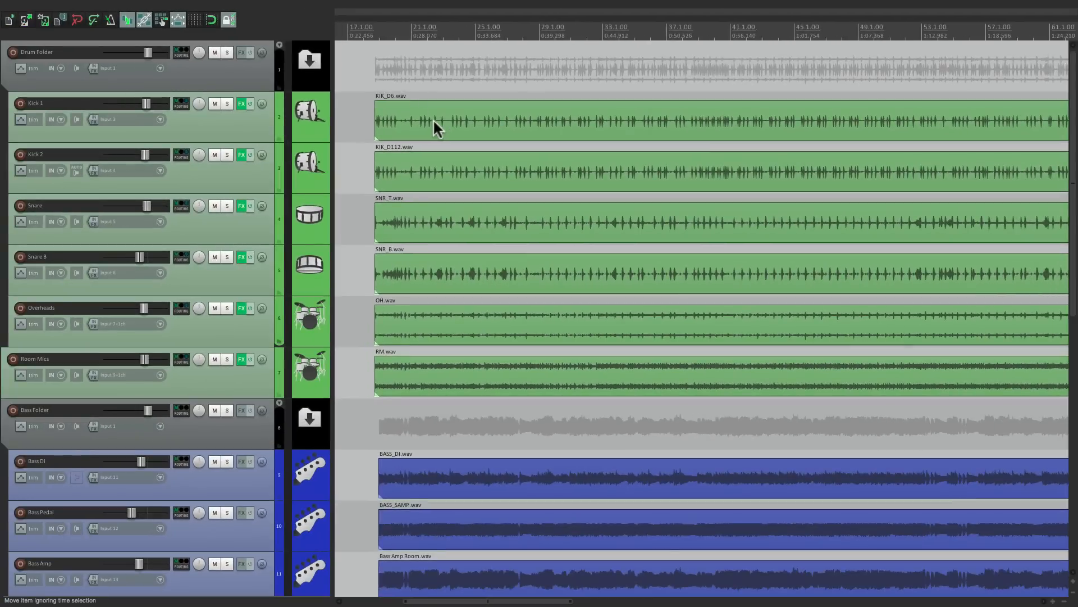
scroll(433, 119, left, 3)
click(482, 29)
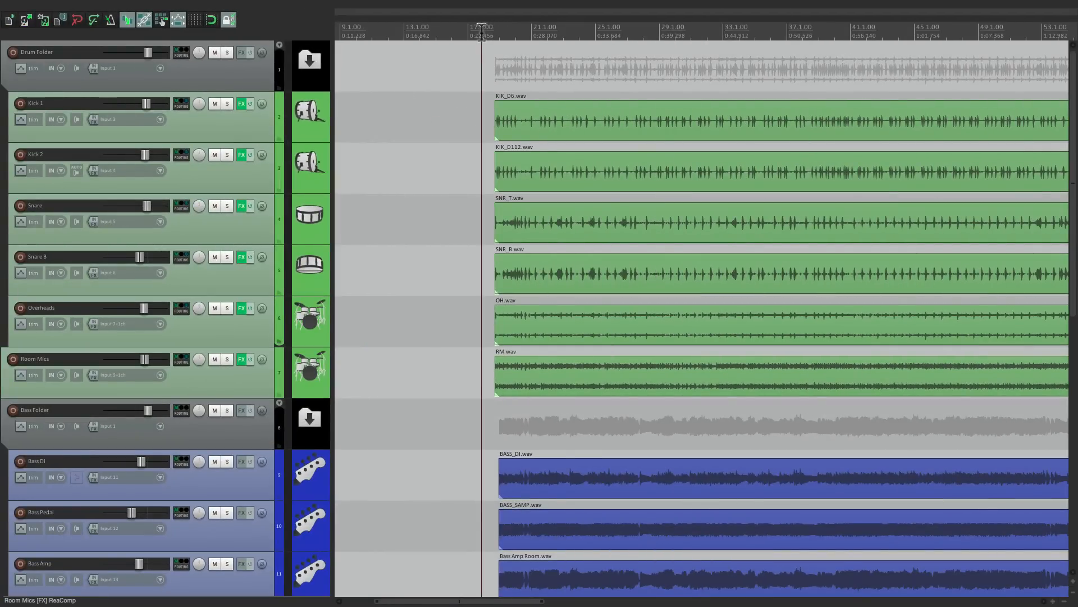
Step: Reopen the Screensets/Layouts window and save track view 1 as "Start of Song" with only the track cursor position
key(ctrl+e)
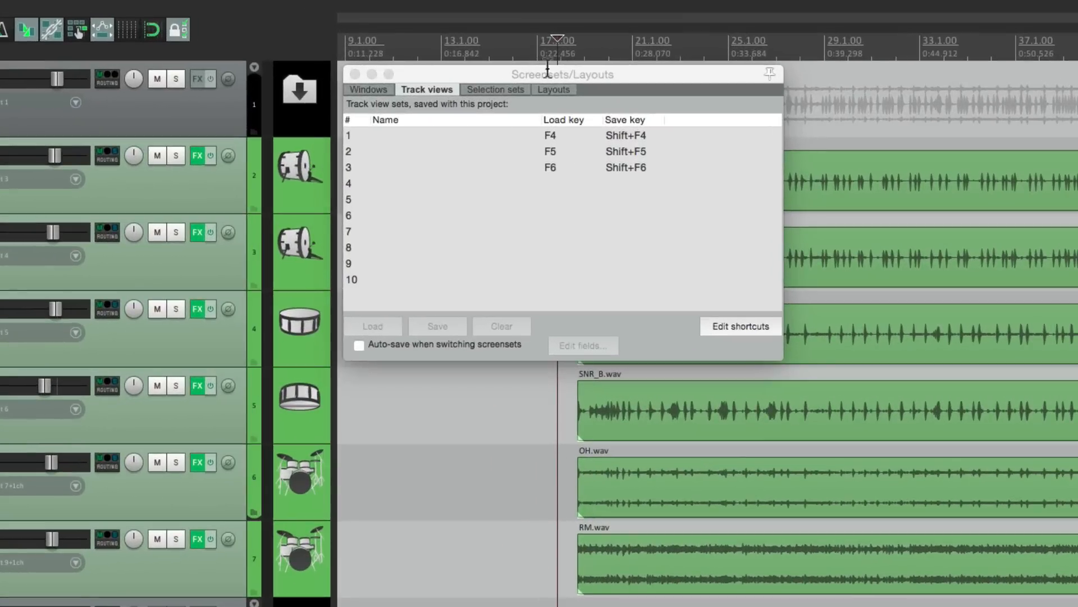
click(487, 136)
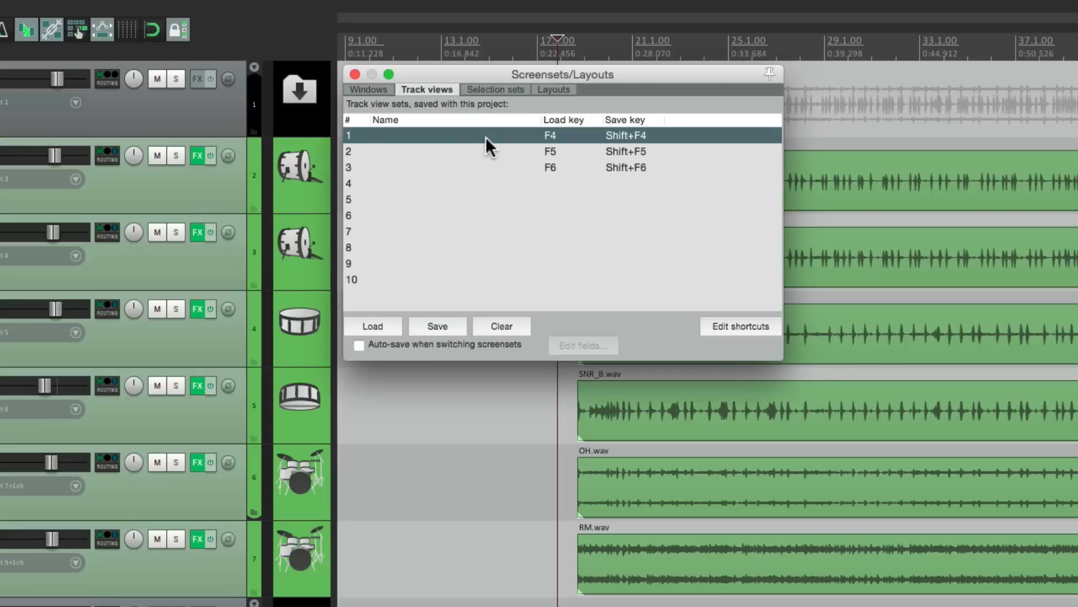
click(442, 323)
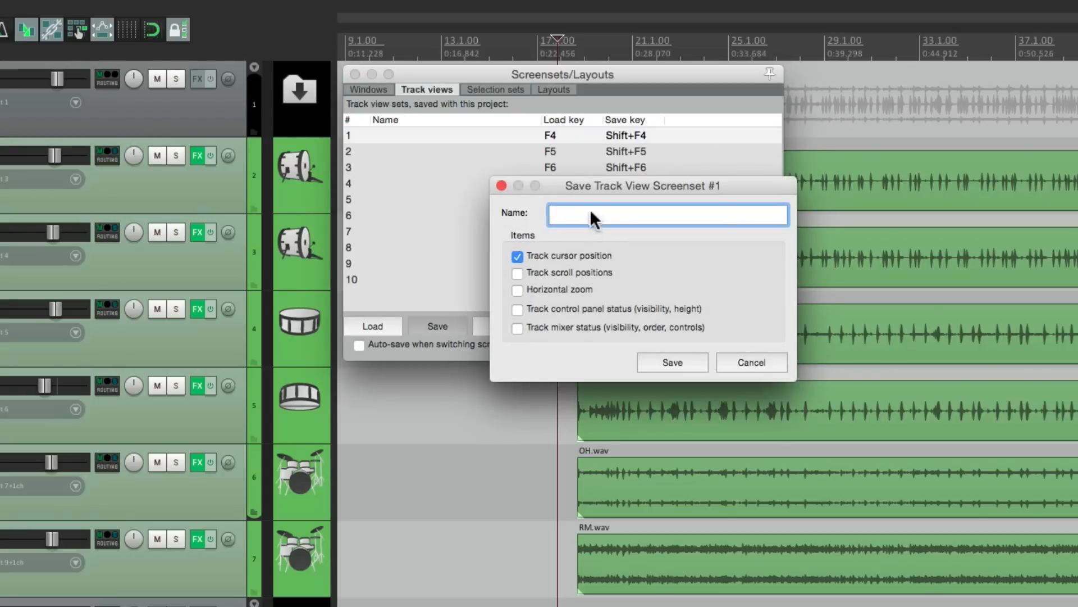
text(Start of Song)
click(663, 363)
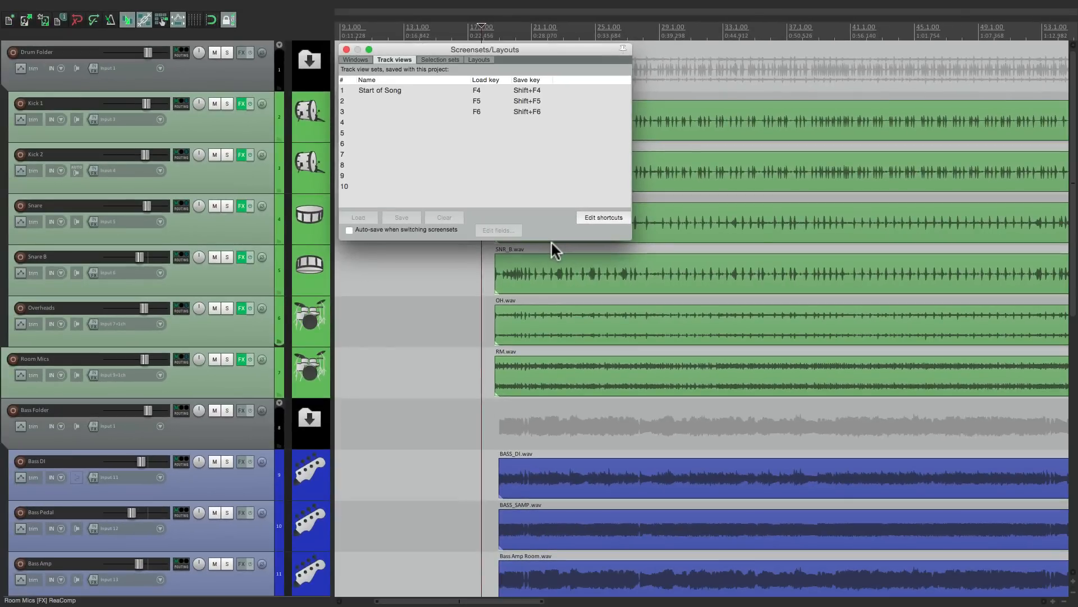
Step: Place the edit cursor near measure 47 and save that cursor position as track view 2, named "Chorus 1"
scroll(509, 279, right, 5)
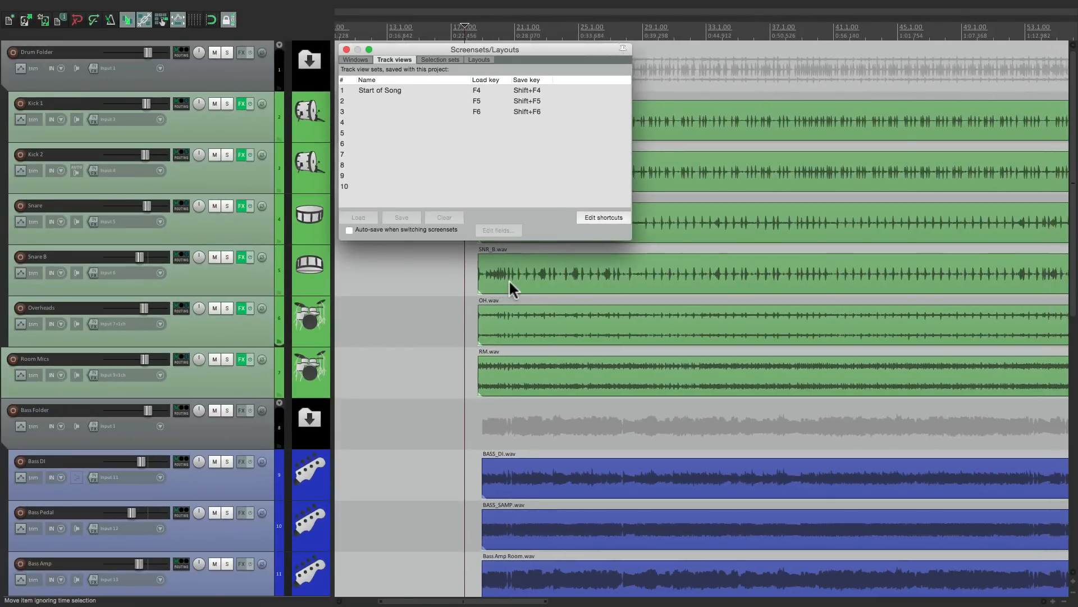
click(770, 34)
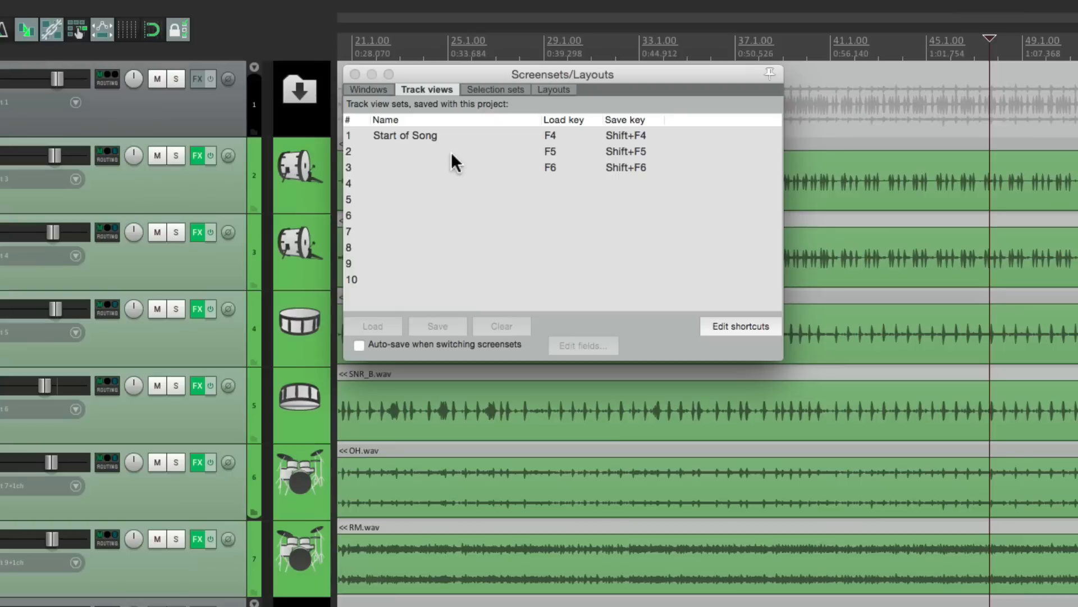
click(454, 153)
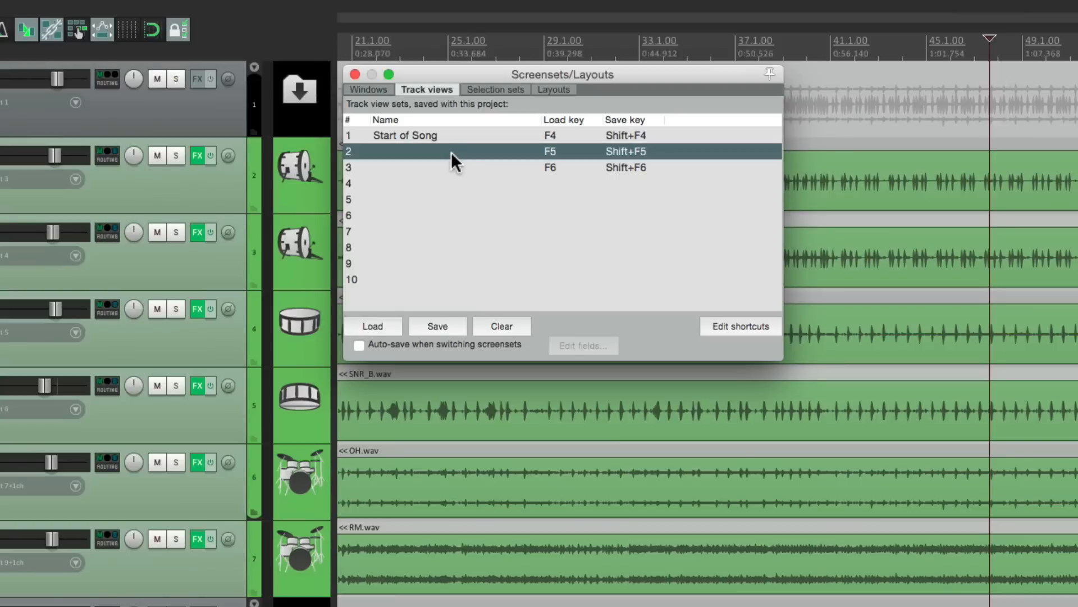
click(436, 326)
text(Choru)
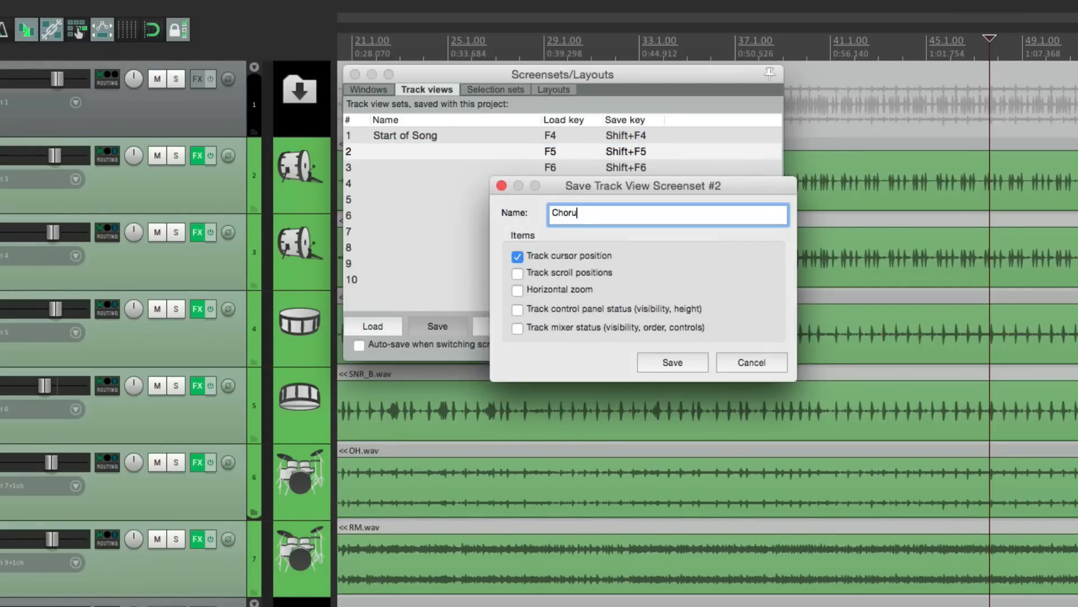
text(s 1)
key(Return)
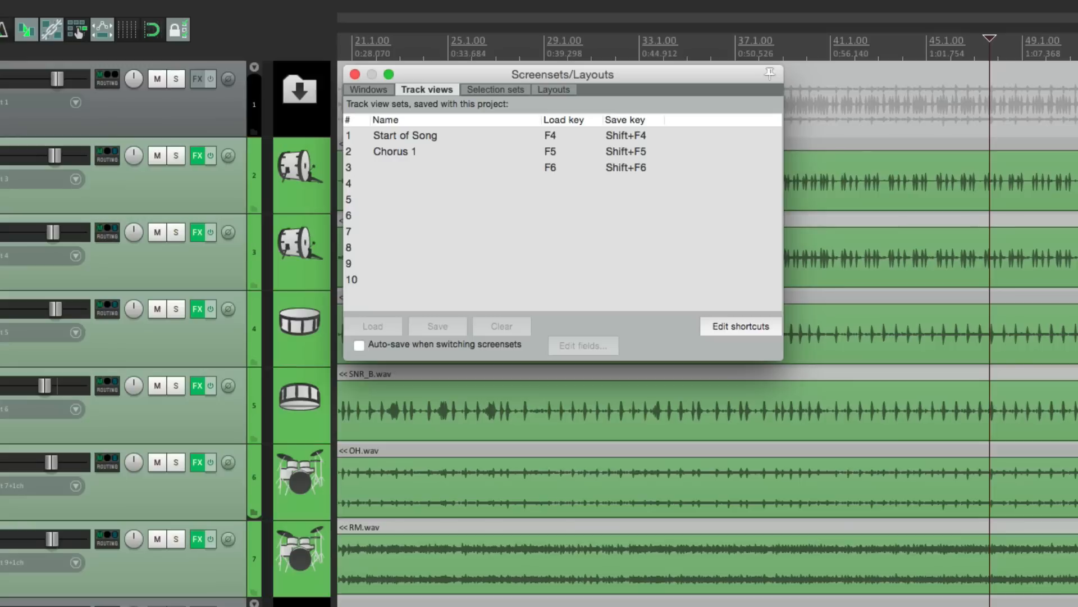
Step: Load the Start of Song track view and move the Screensets/Layouts window clear of the song's beginning
click(453, 145)
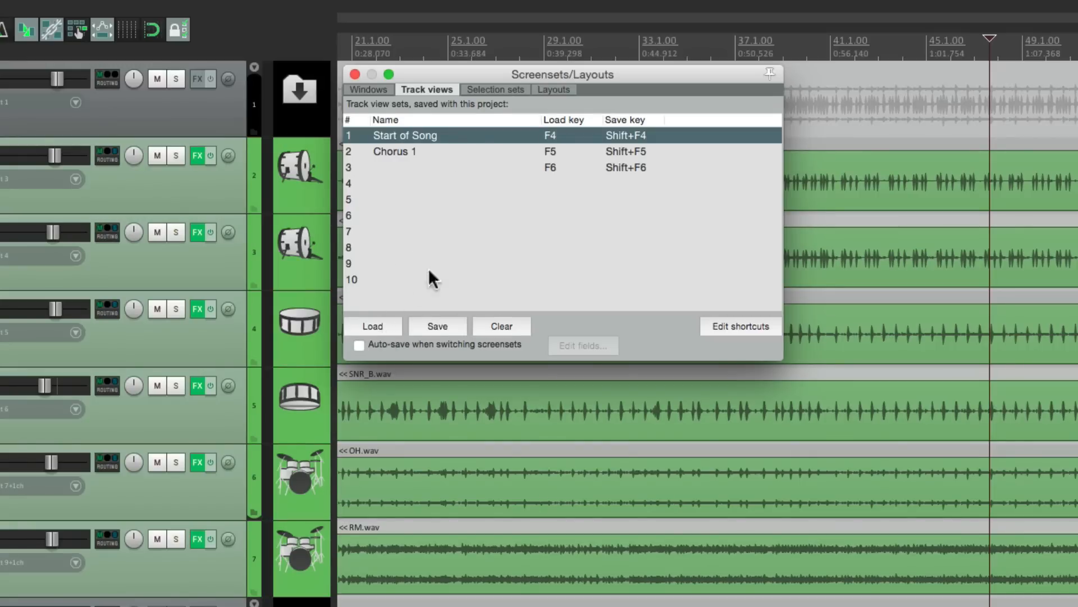
double_click(476, 133)
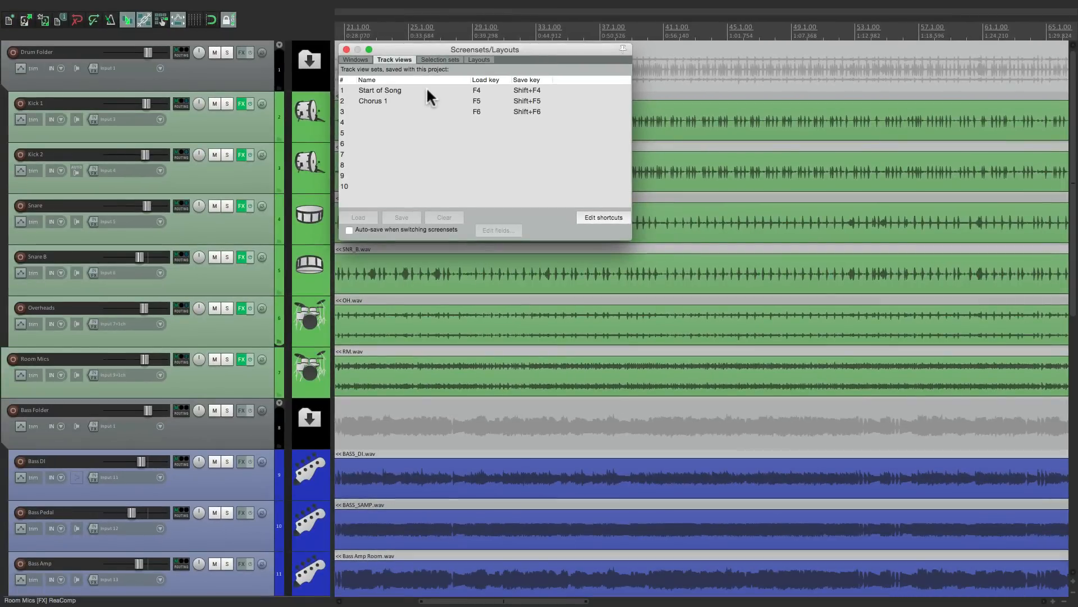
scroll(601, 341, left, 5)
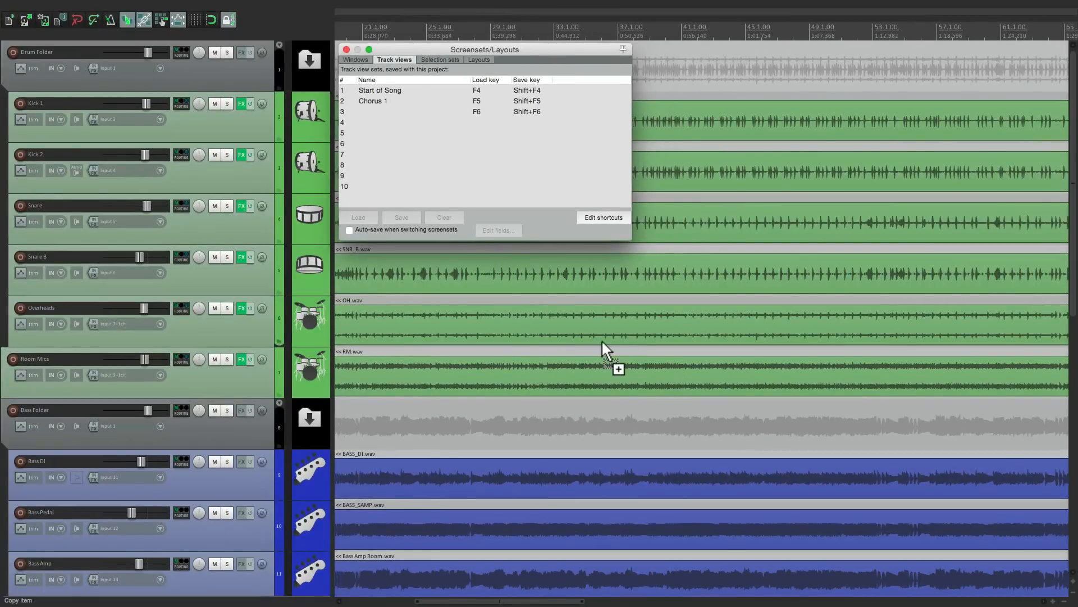
drag(437, 50, 520, 93)
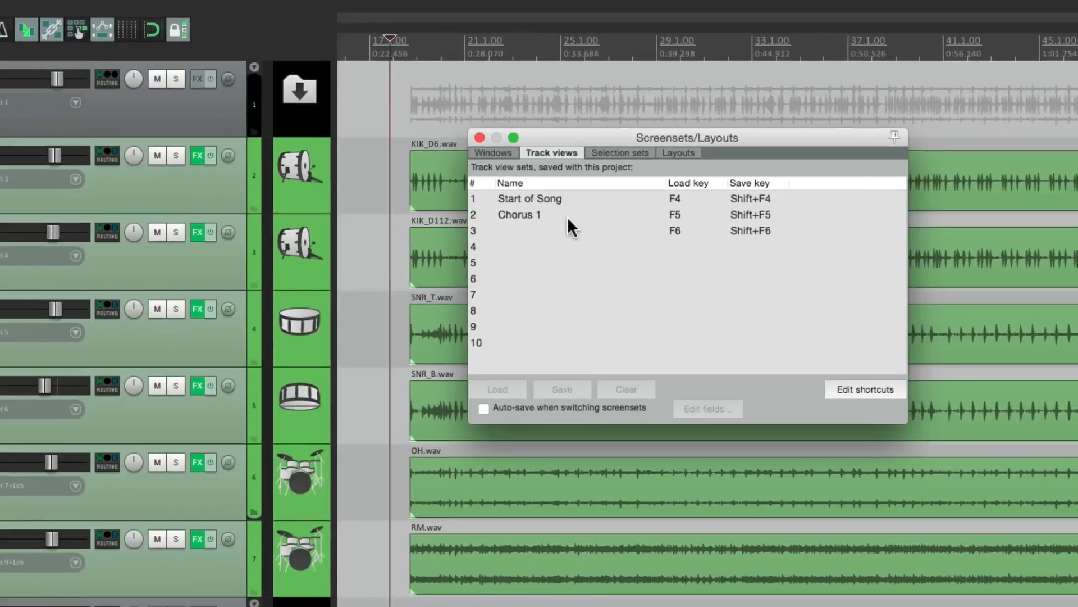
Step: Alternate between loading the Chorus 1 and Start of Song track views to check their recalled cursor positions
click(488, 144)
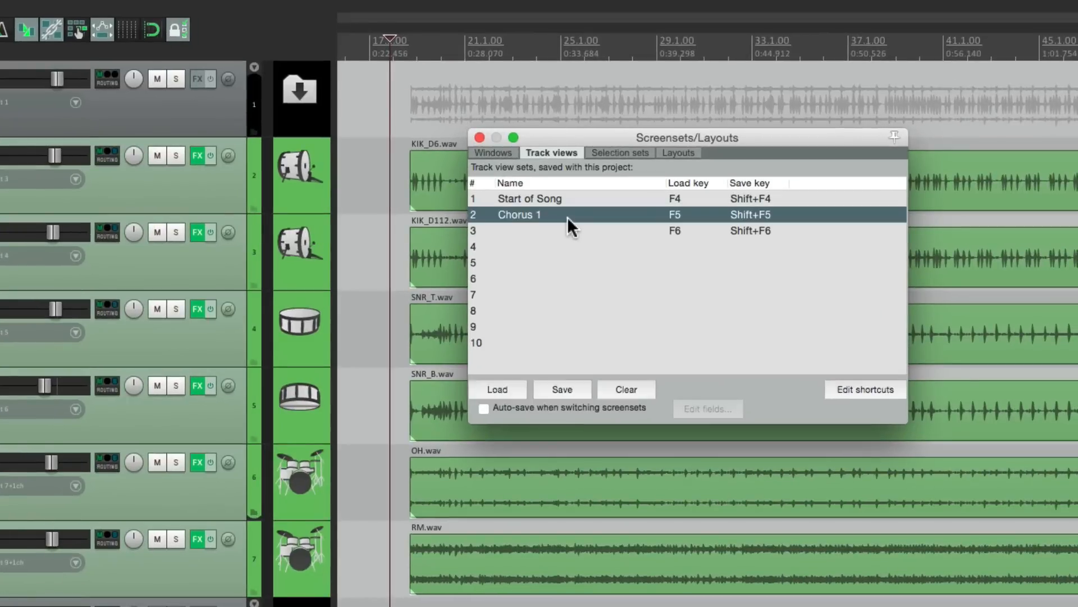
double_click(567, 217)
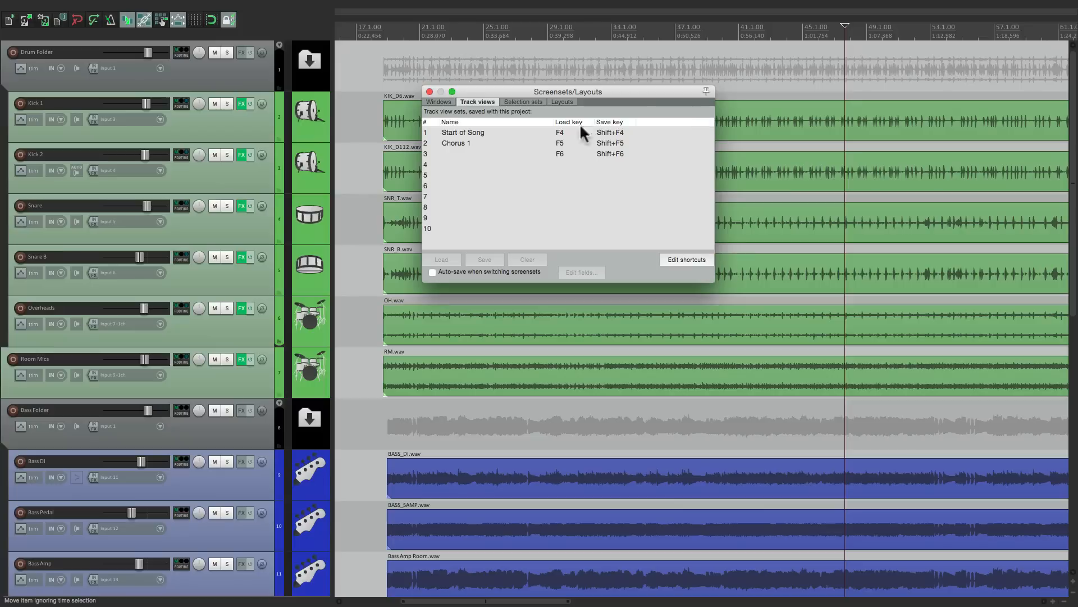
double_click(534, 132)
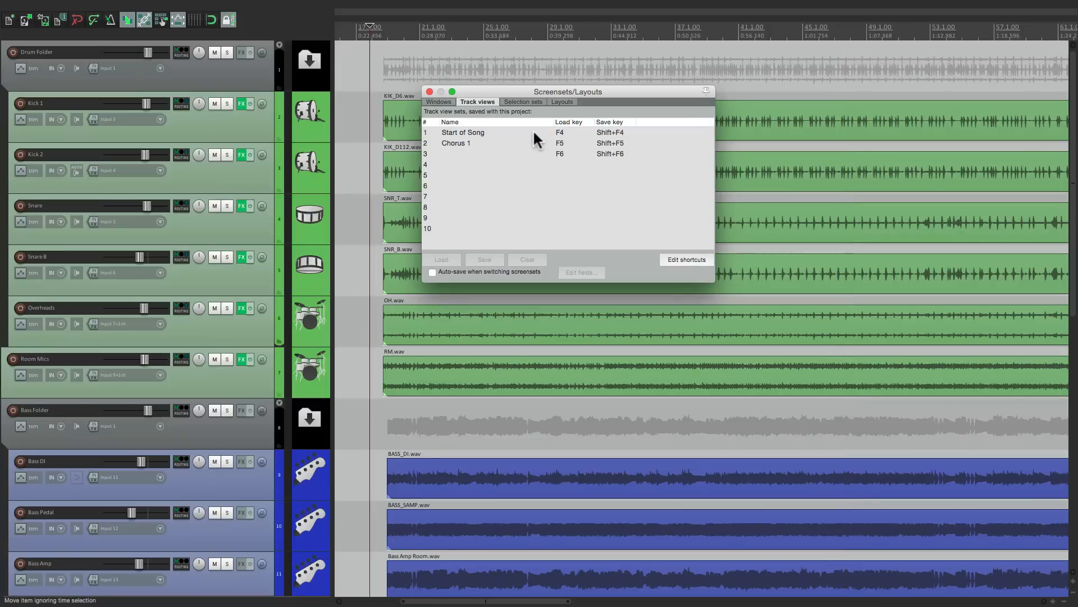
double_click(504, 144)
scroll(618, 337, right, 5)
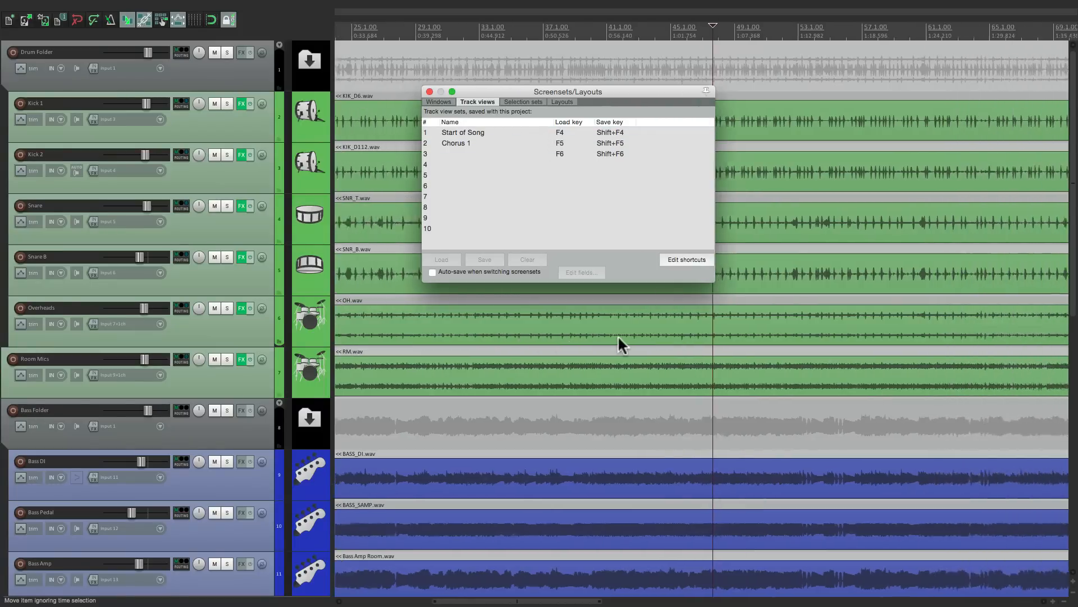
double_click(490, 131)
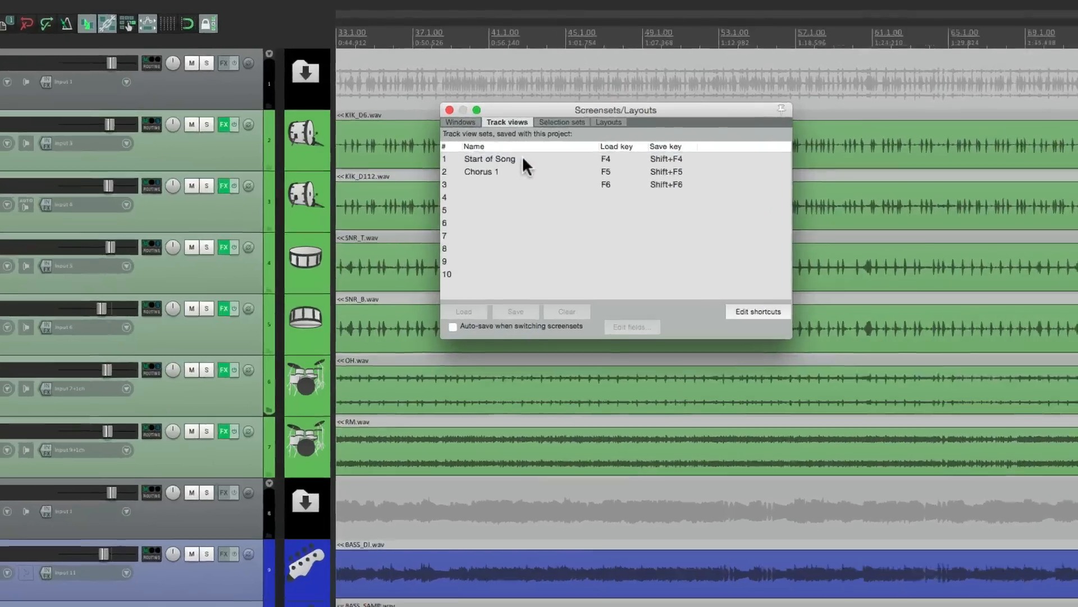
Step: Save track view 1 again under the name "Start of Song" and load it
click(522, 158)
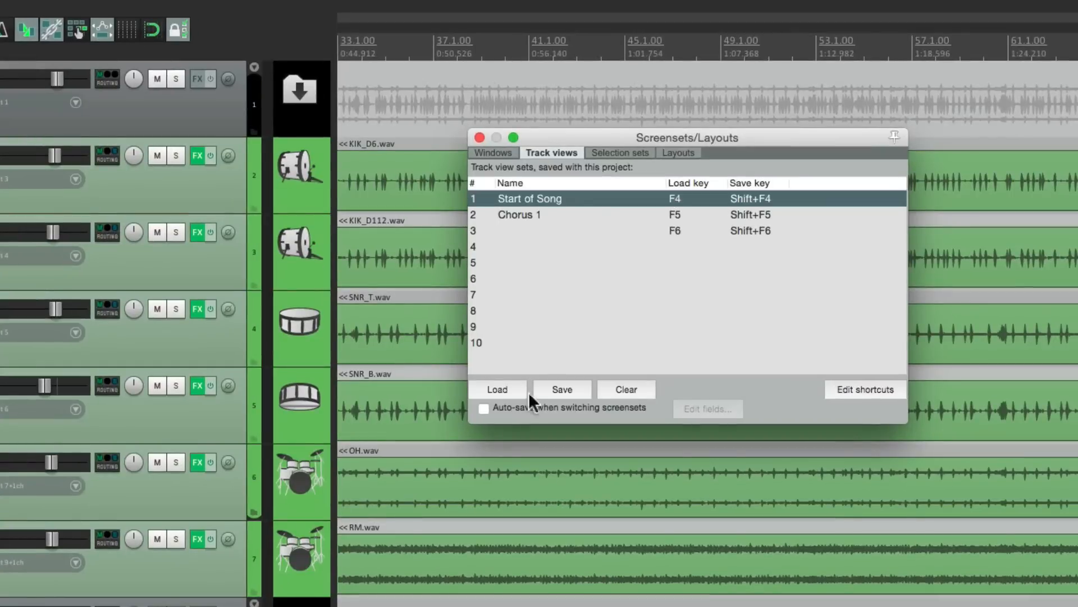
click(560, 388)
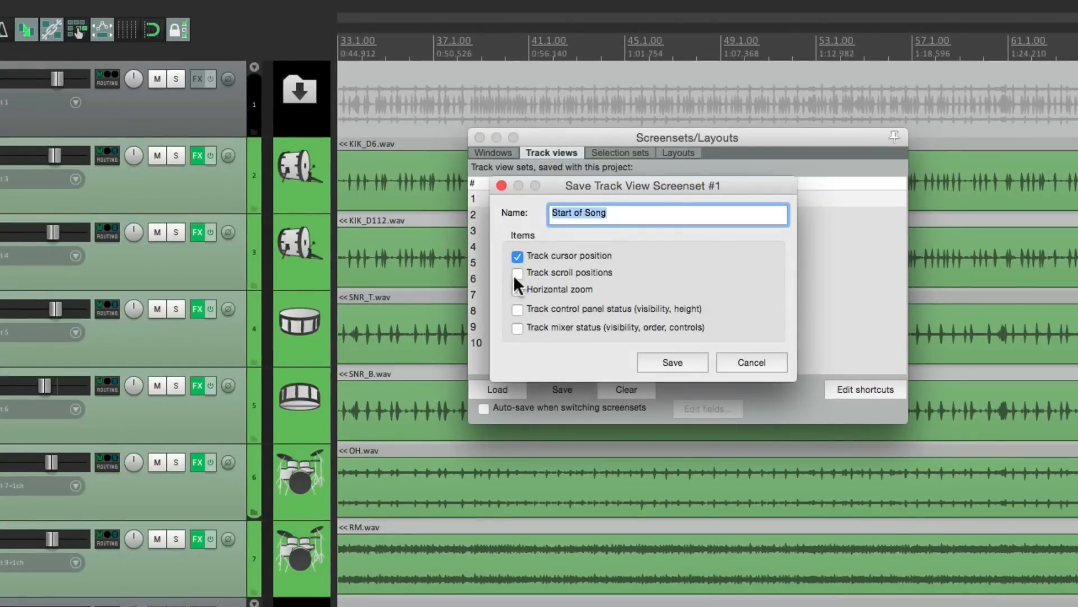
click(659, 360)
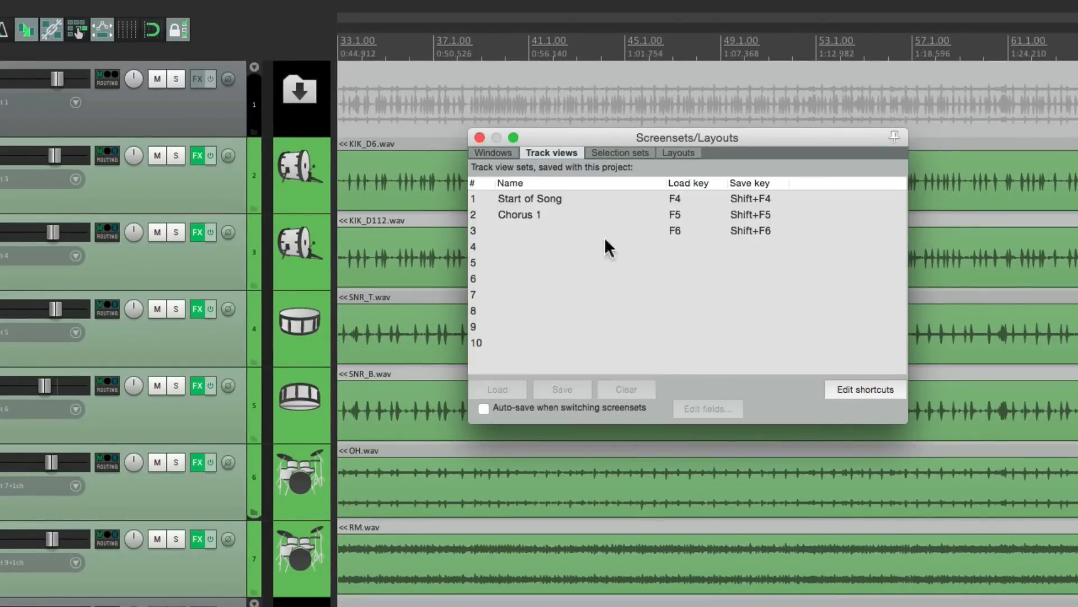
double_click(585, 197)
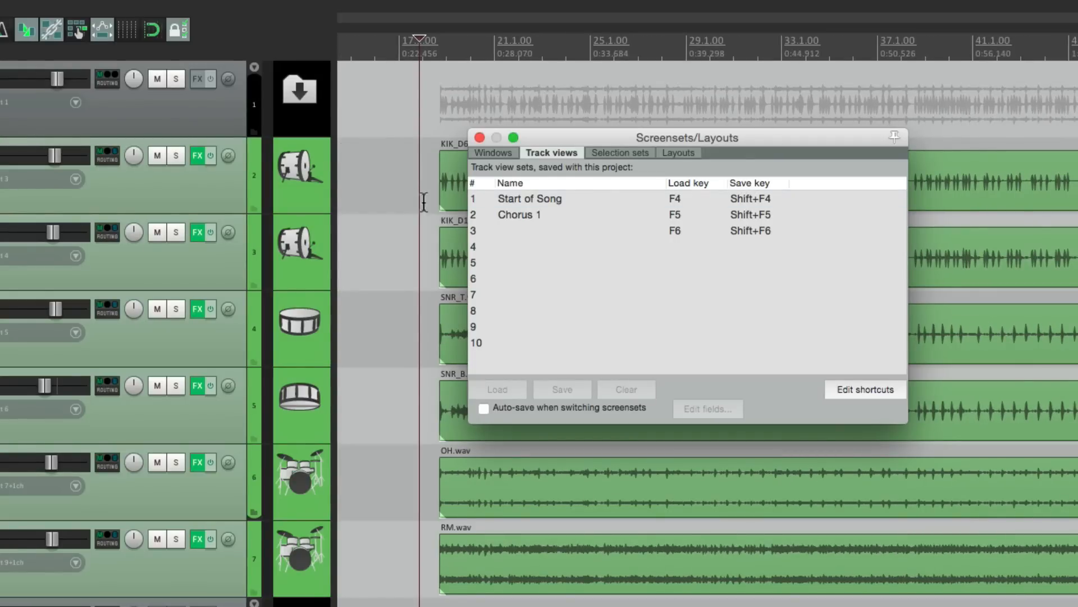
Step: Load the Chorus 1 and Start of Song track views in turn and review the save options of track view 1 without saving
double_click(520, 212)
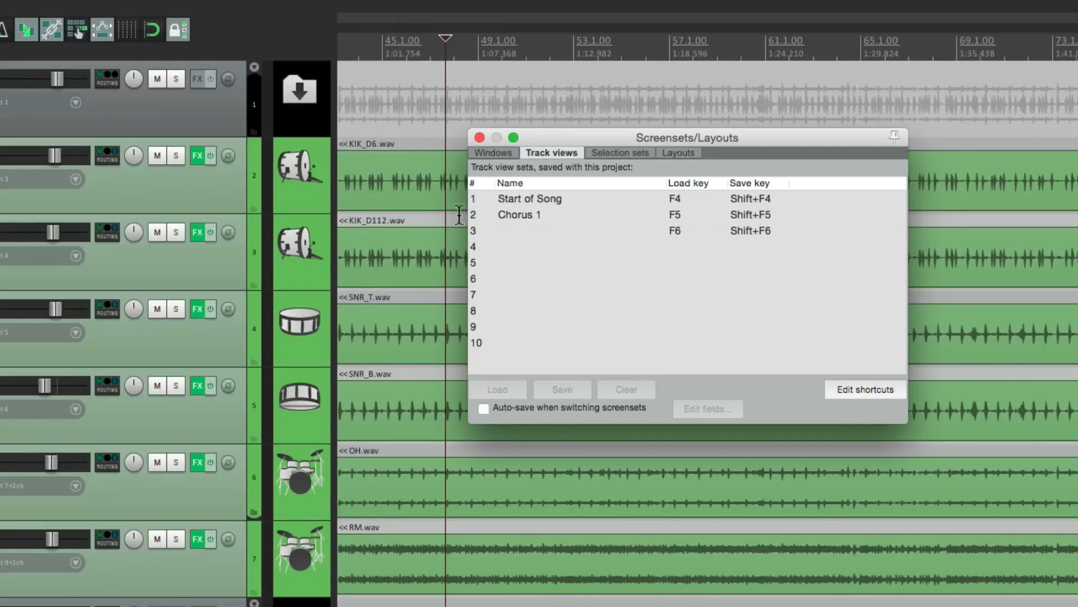
double_click(558, 200)
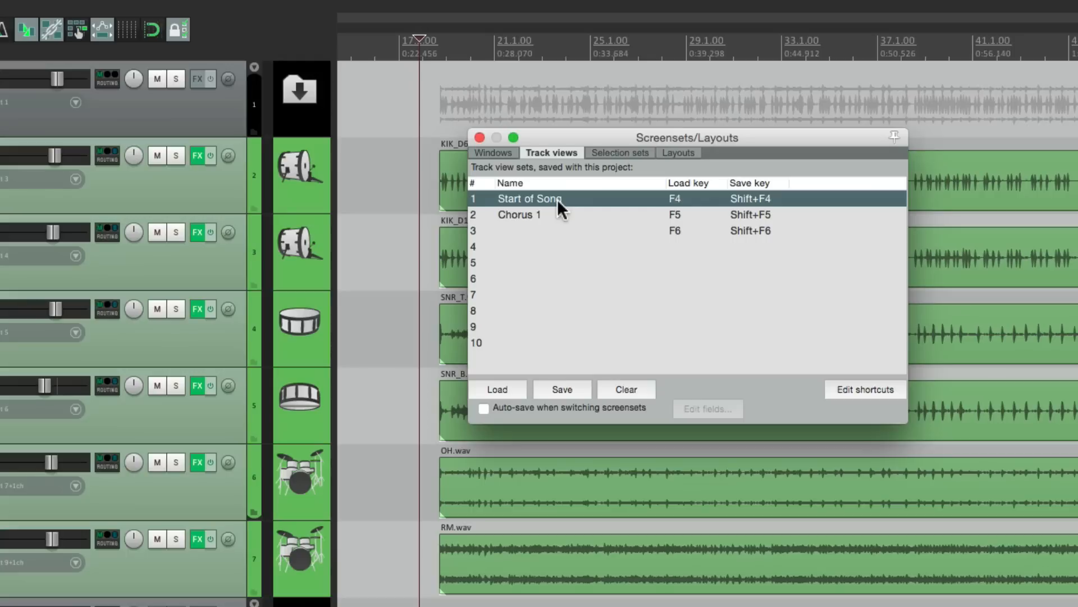
double_click(544, 210)
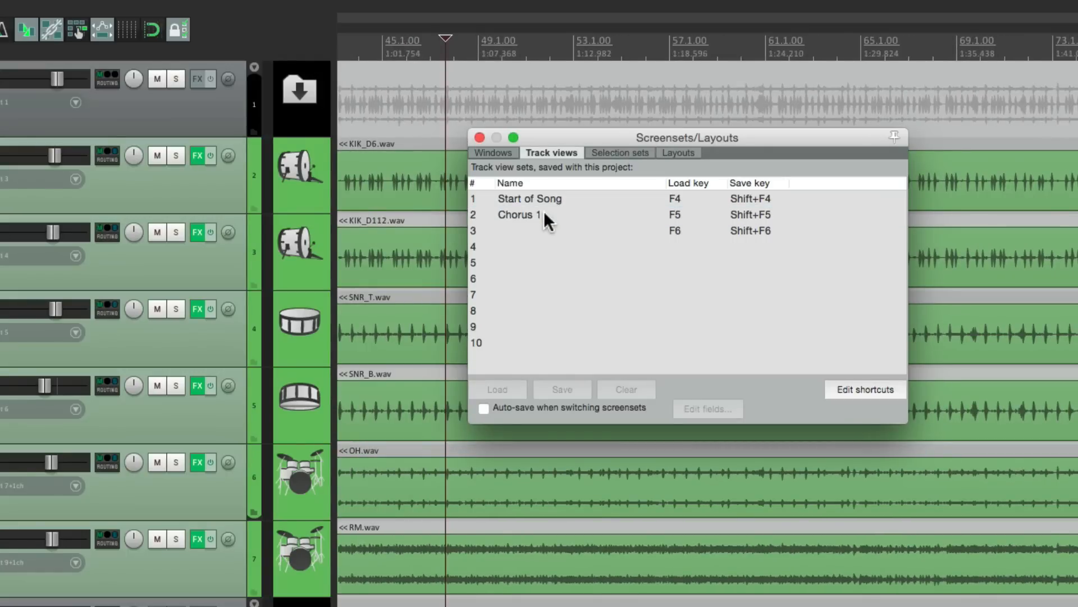
double_click(563, 197)
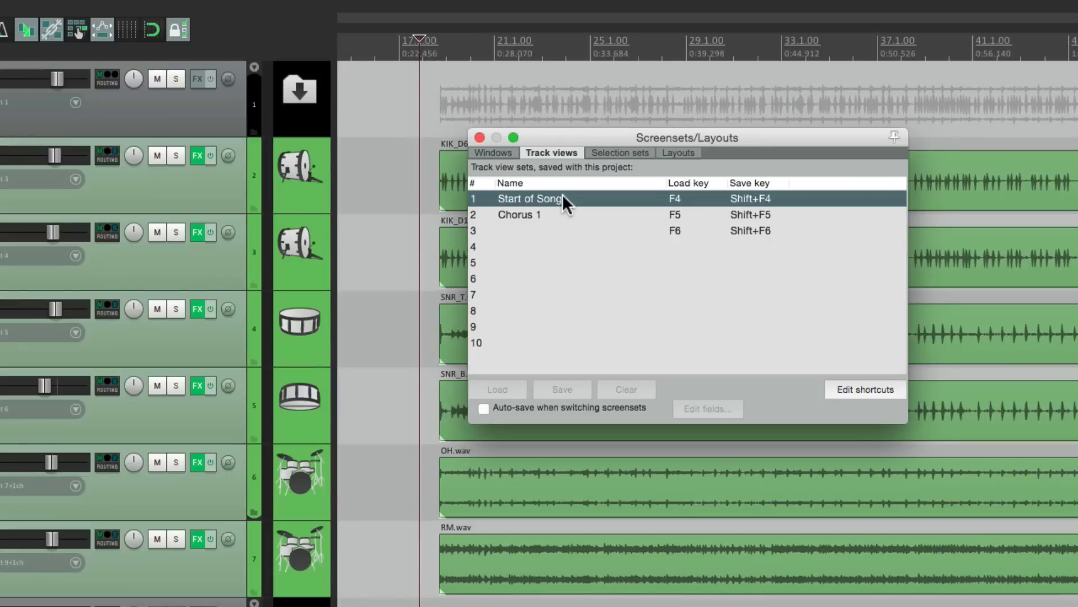
click(563, 382)
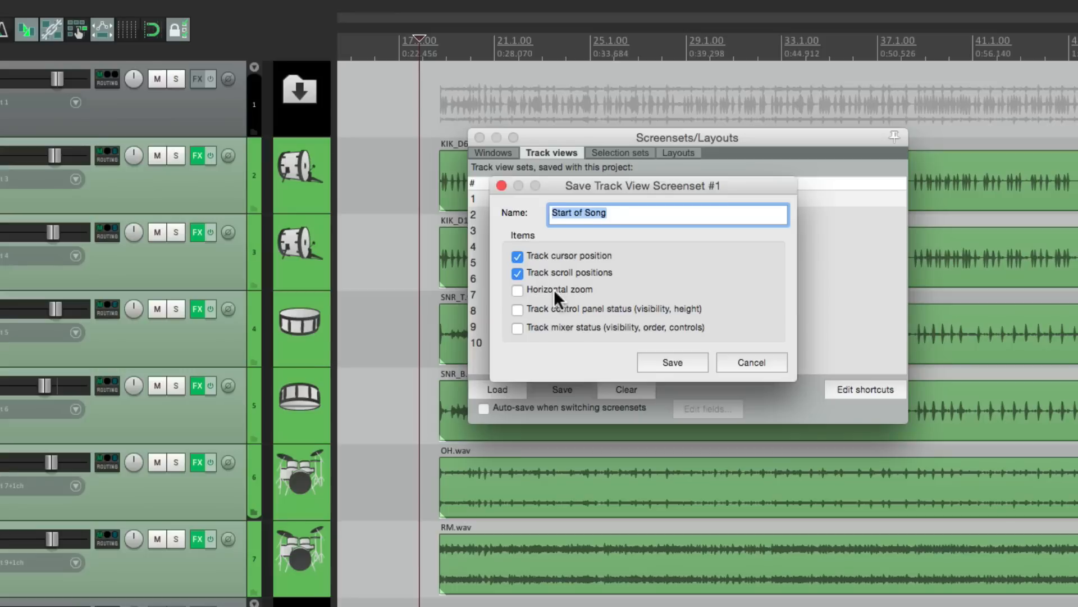
click(734, 360)
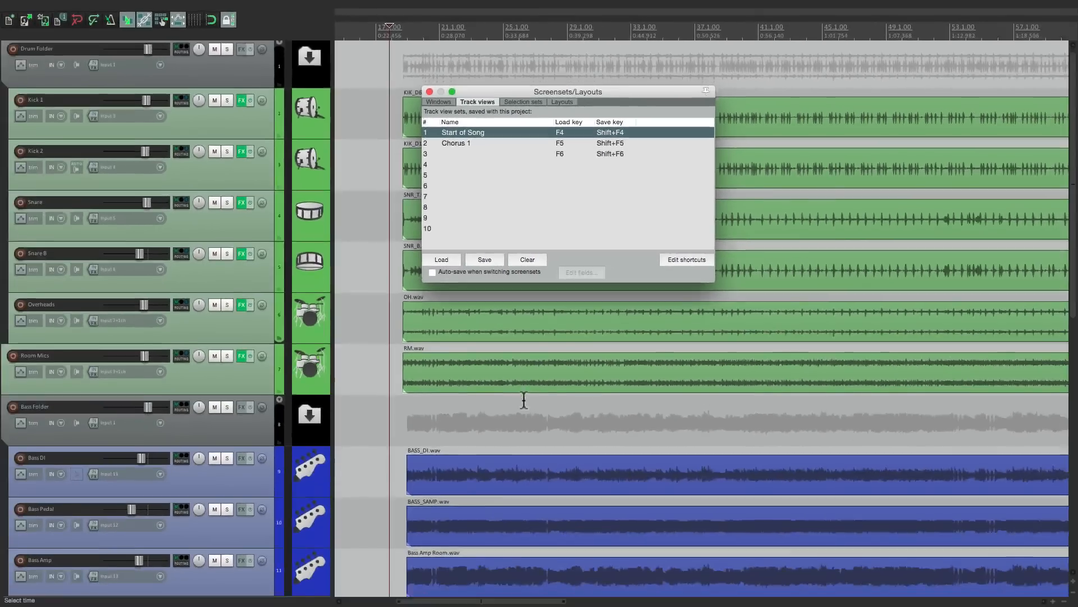
Step: Increase the Vocal track's height and place the edit cursor just before the start of VOX_LD.wav
scroll(524, 400, down, 8)
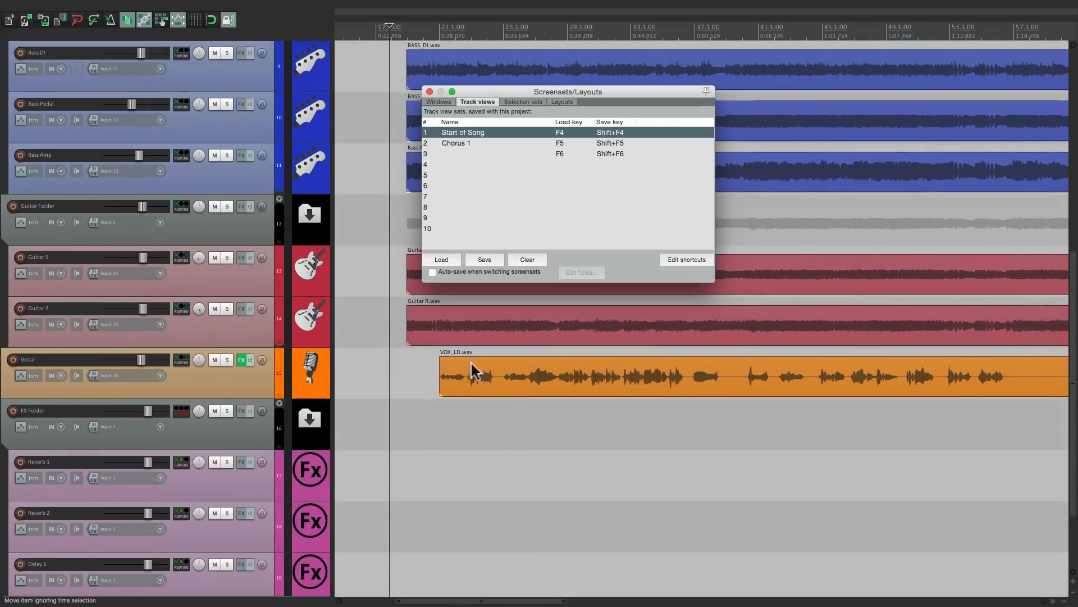
click(431, 380)
scroll(431, 378, up, 3)
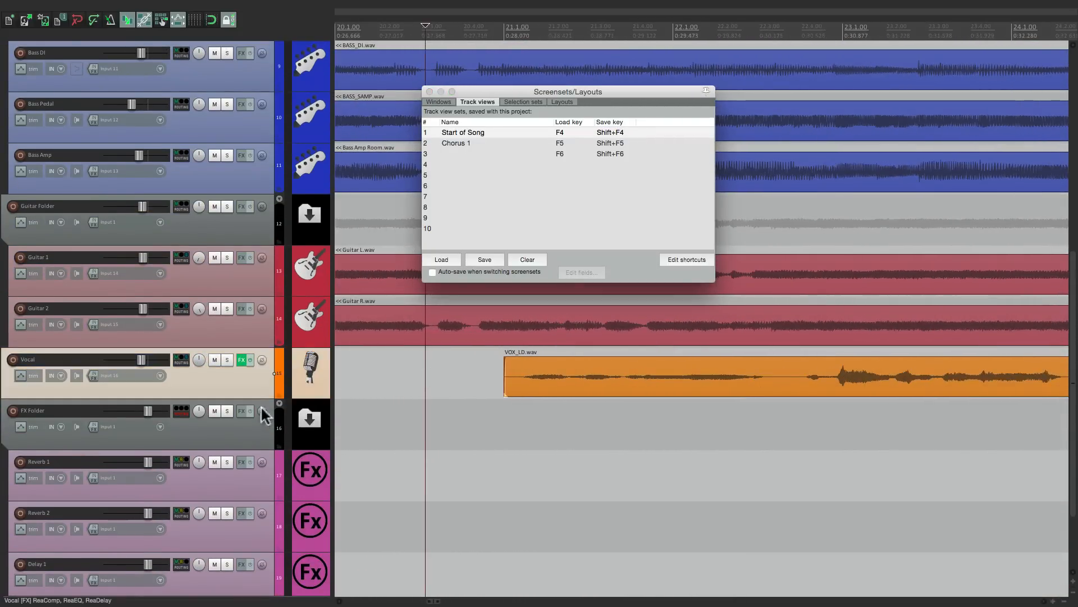
drag(264, 398, 261, 514)
scroll(411, 432, right, 2)
scroll(410, 431, right, 1)
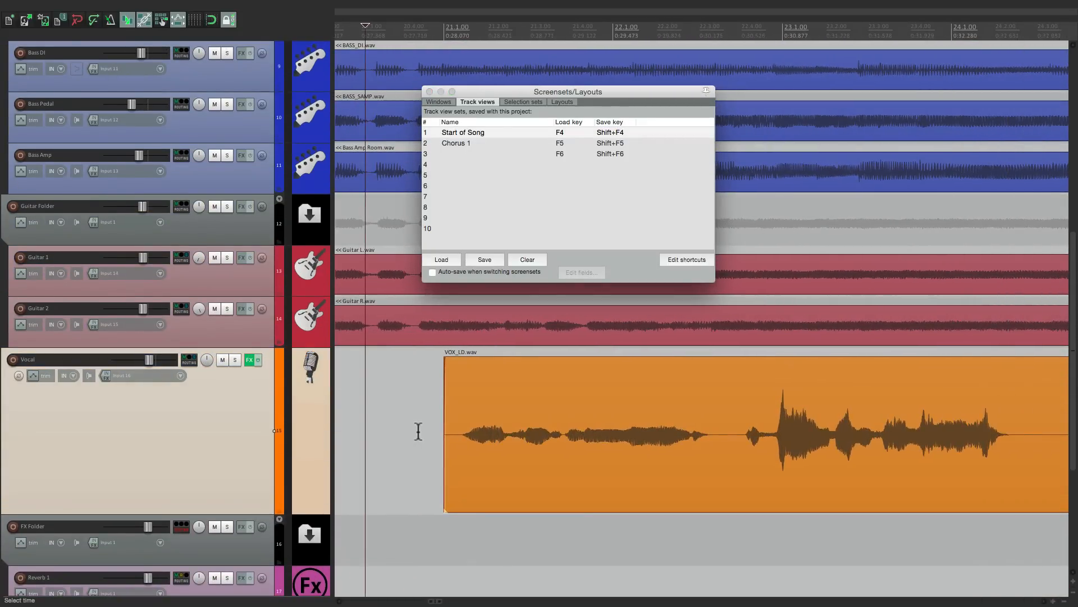
scroll(416, 432, up, 3)
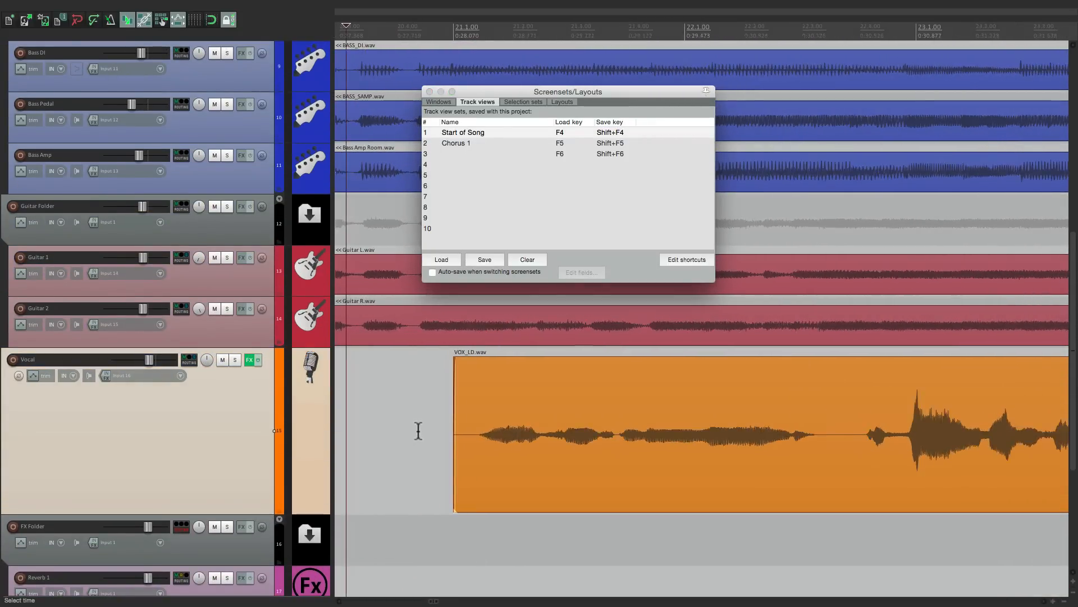
click(452, 430)
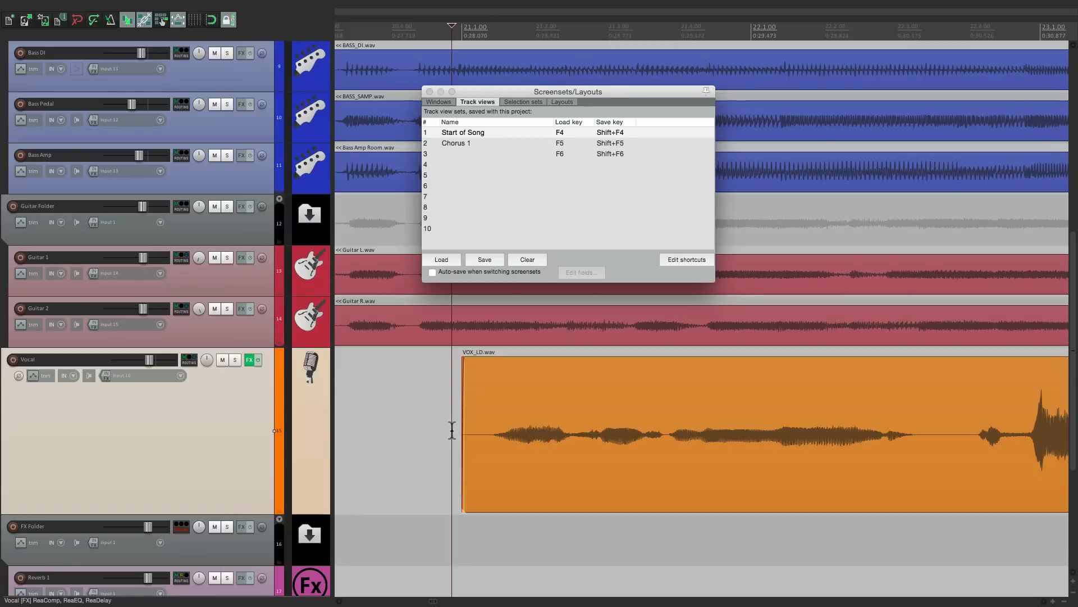
Step: Clear the saved Chorus 1 and Start of Song track views
click(479, 143)
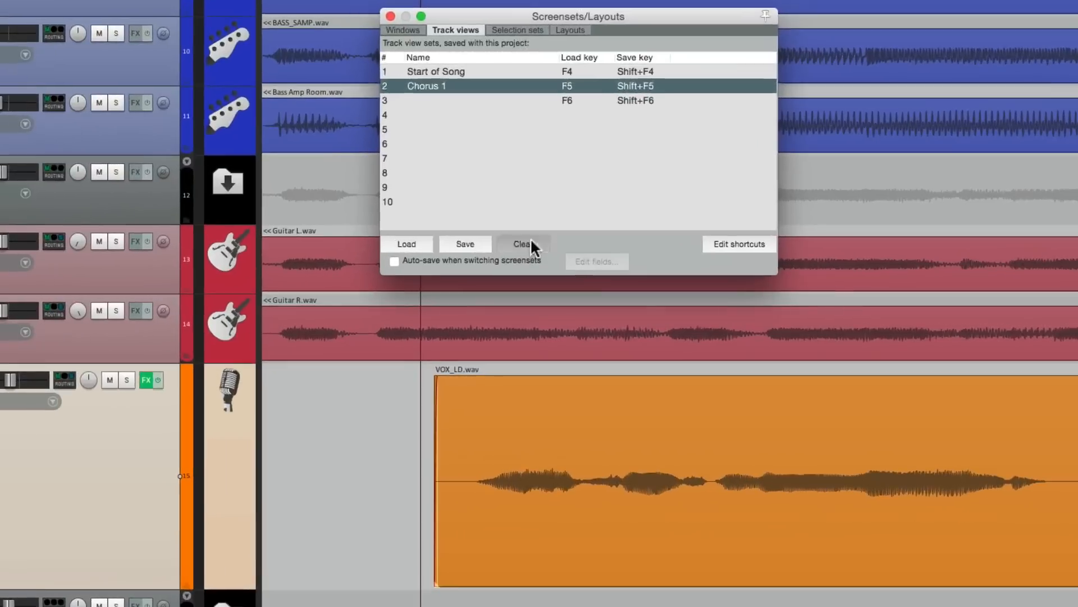
click(527, 259)
click(479, 71)
click(514, 244)
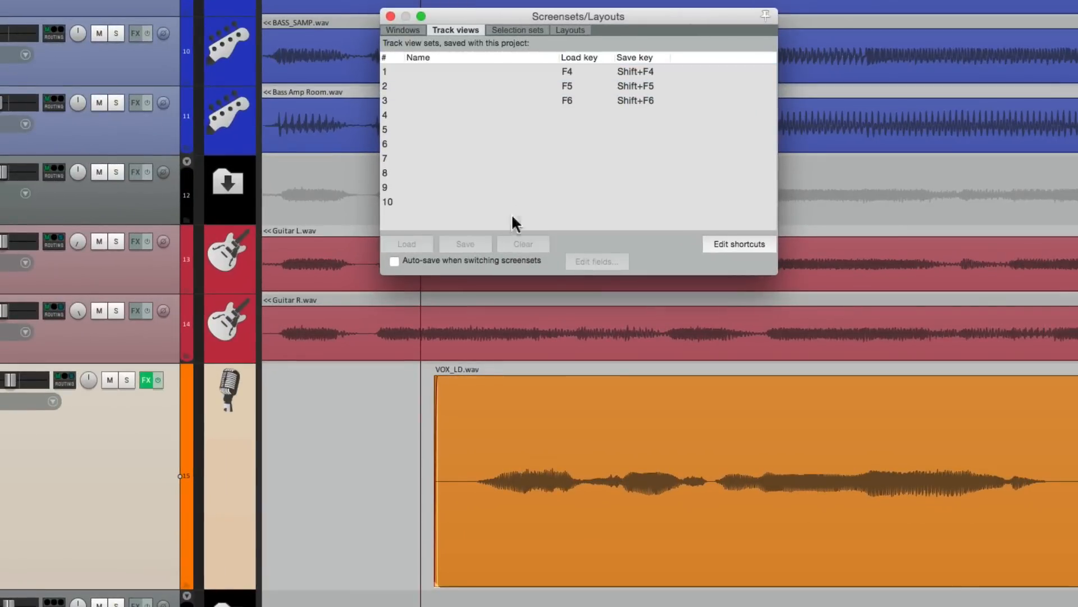
Step: Save the current view as track view 1, named "Normal", storing only the horizontal zoom
click(468, 71)
click(468, 242)
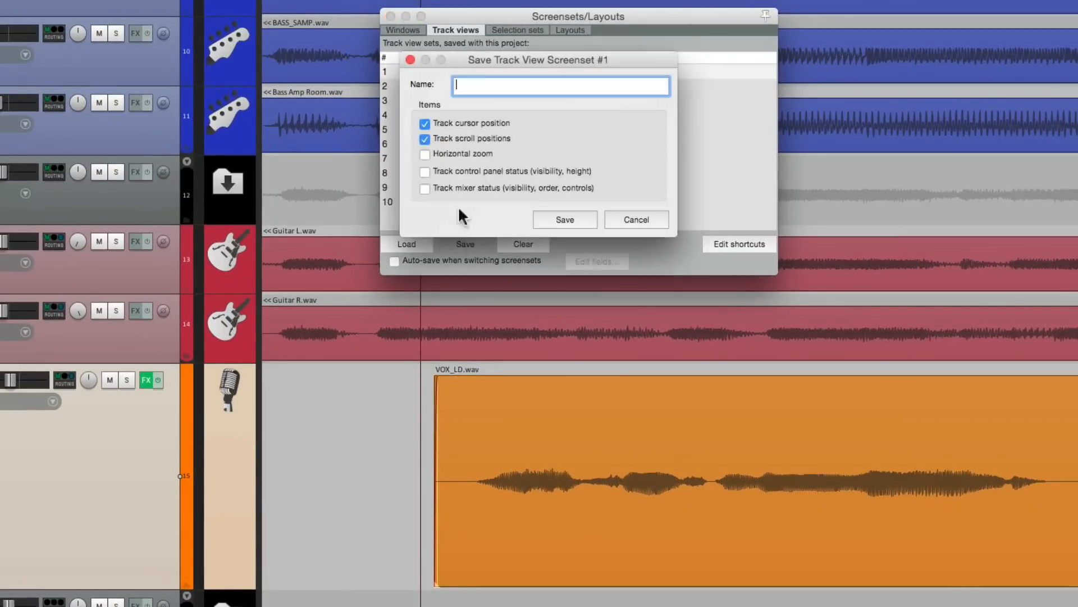
click(425, 123)
click(424, 150)
text(Normal)
key(Return)
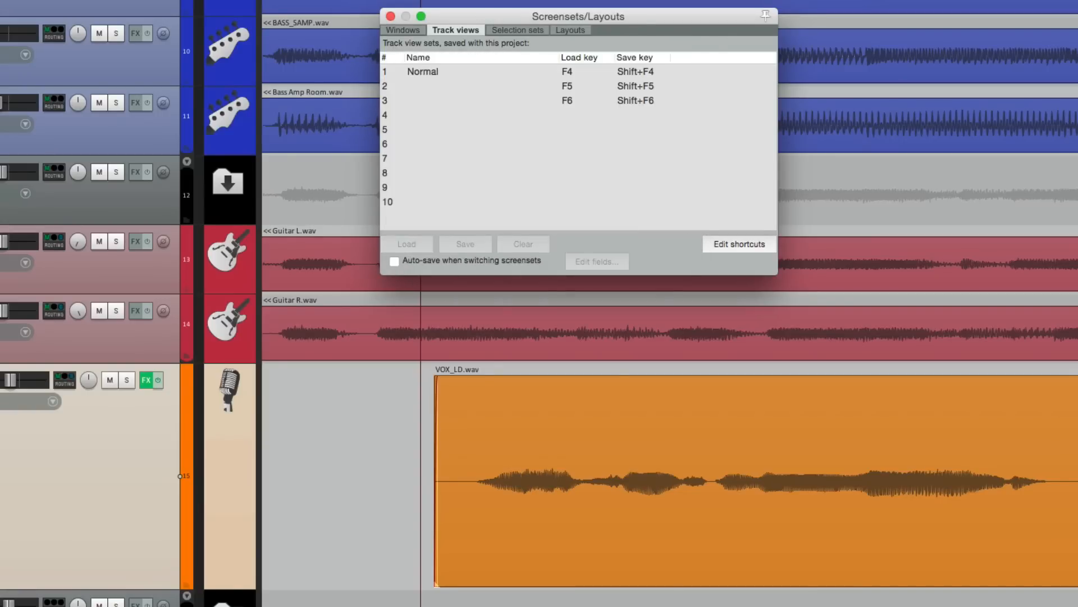
Step: Zoom in horizontally on the vocal waveform and save that zoom as track view 2, named "Zoomed In"
scroll(472, 472, up, 10)
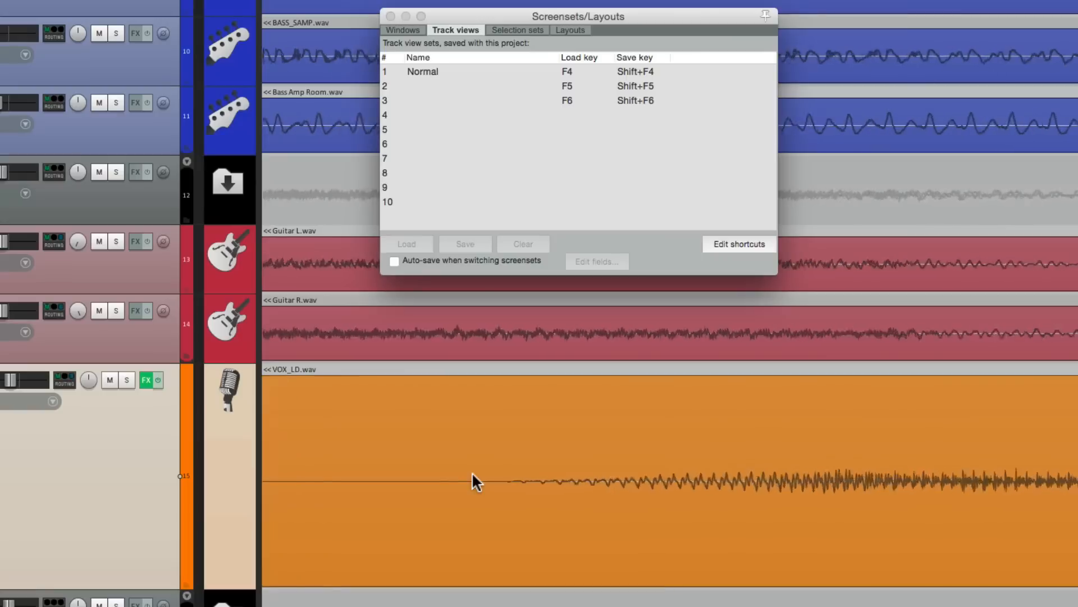
click(437, 85)
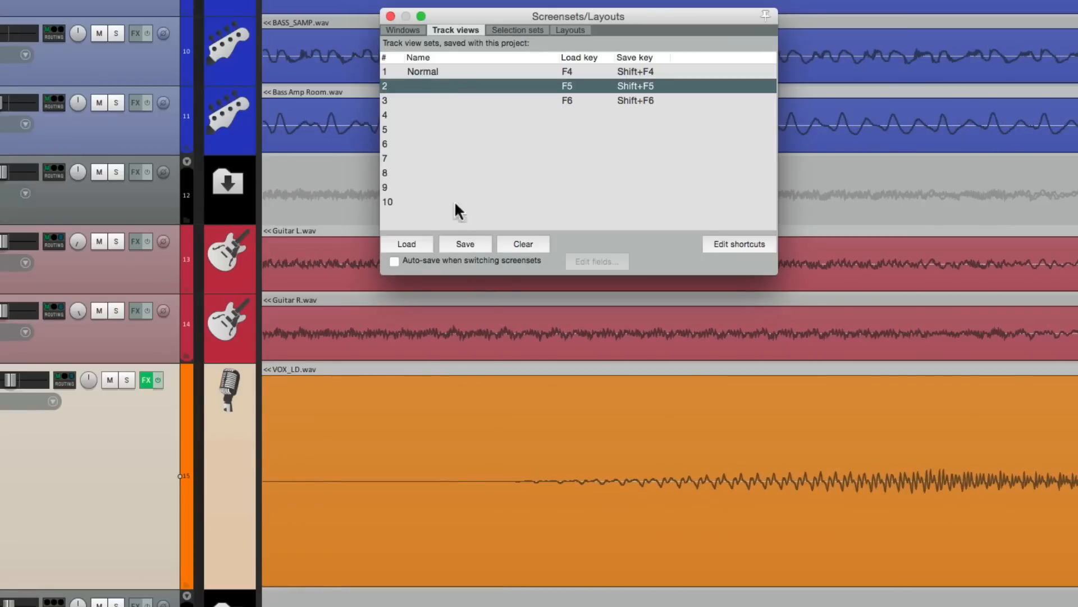
click(461, 245)
text(Zoomed In)
key(Return)
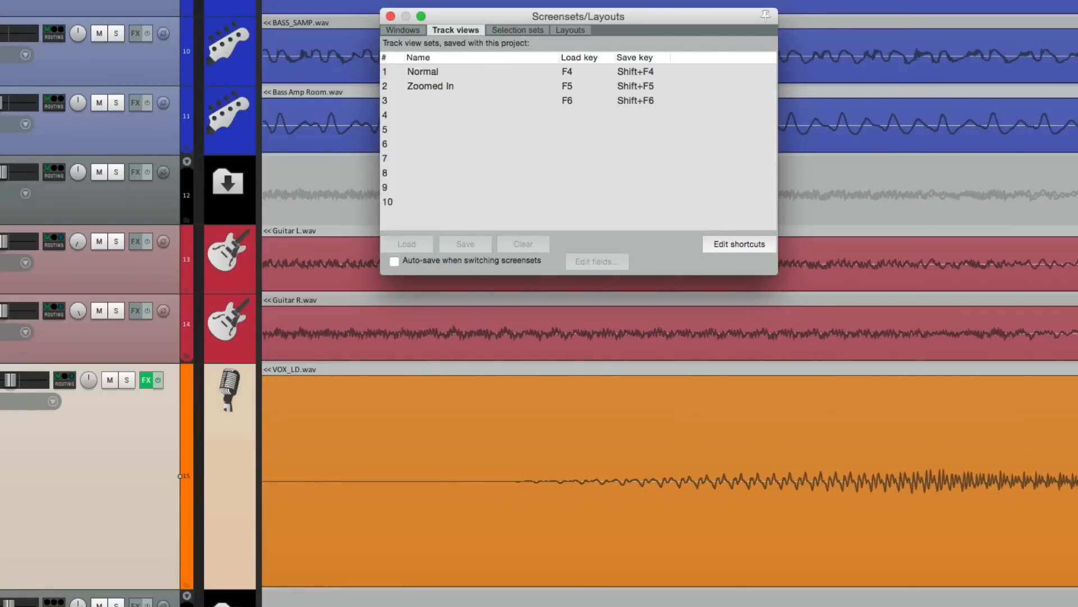
Step: Zoom in further on the vocal waveform and save that zoom as track view 3, named "Zoomed in Even More"
scroll(611, 497, up, 10)
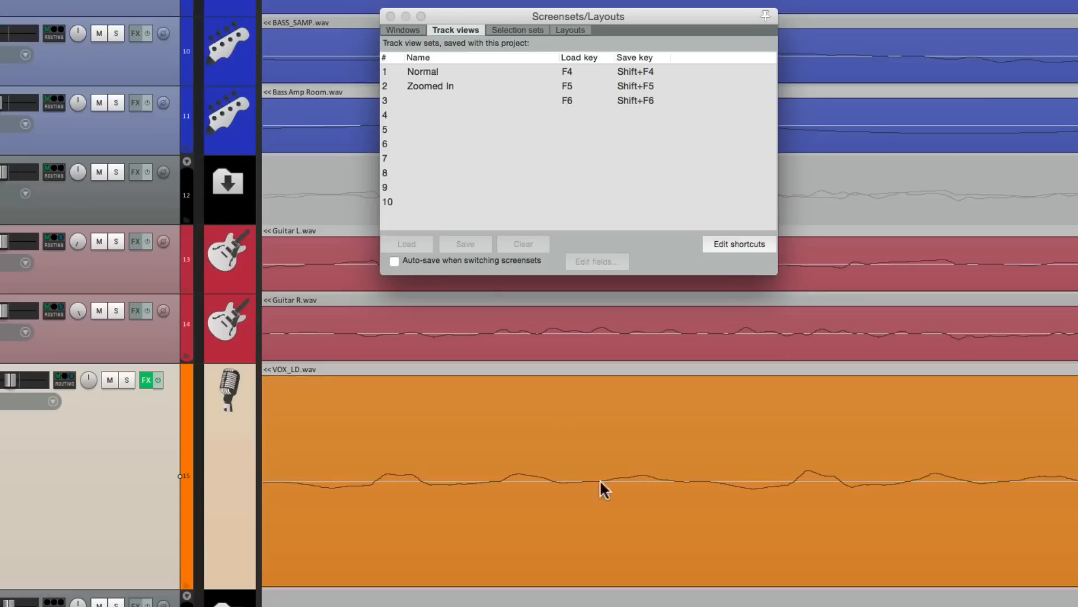
click(444, 98)
click(467, 244)
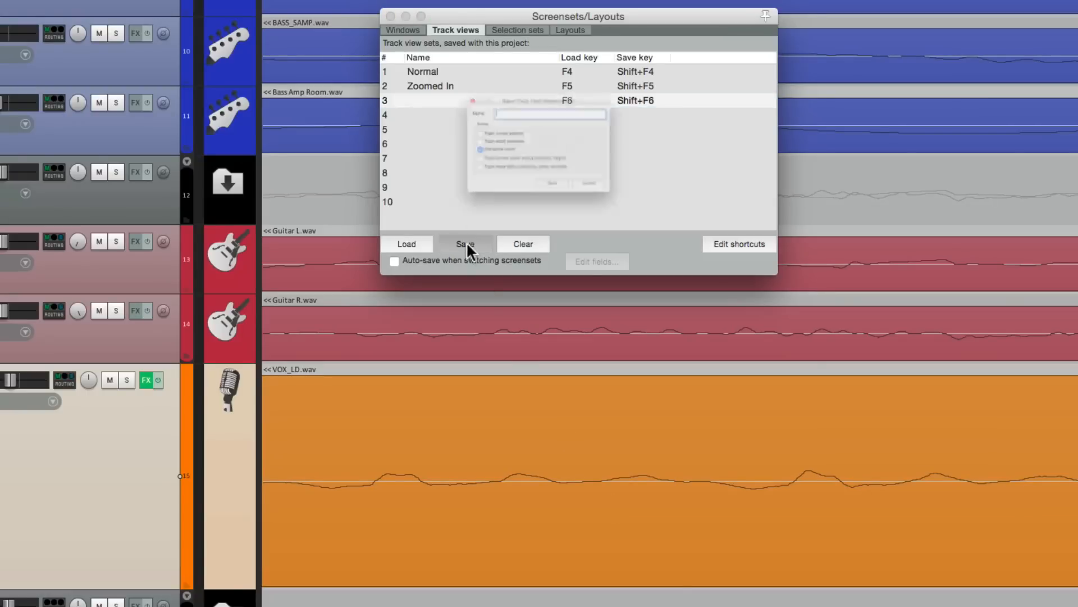
text(Zoomed in Even More)
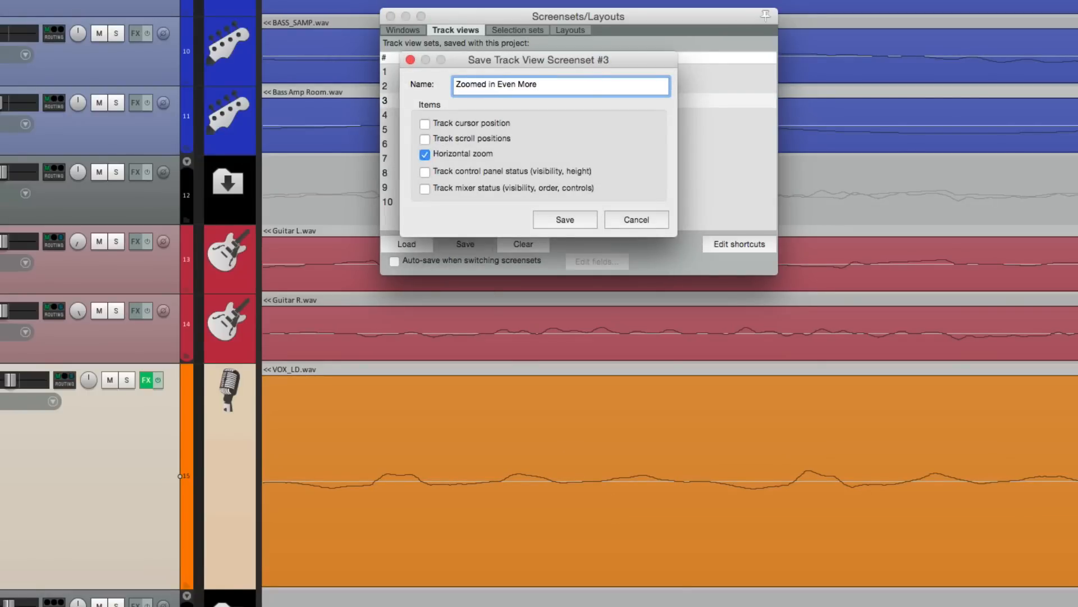
key(Return)
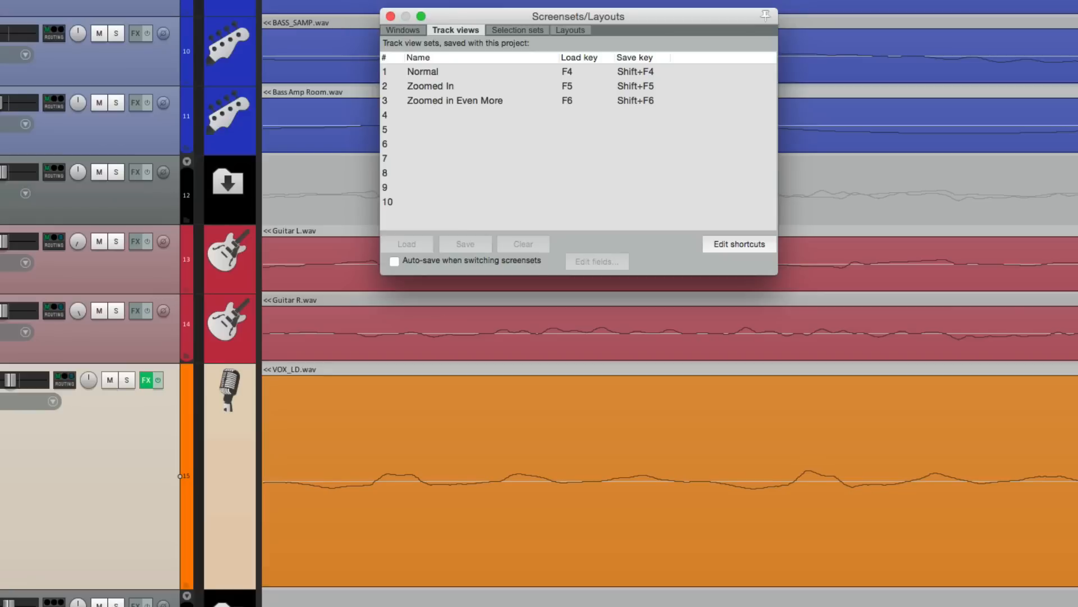
Step: Load the Normal, Zoomed In and Zoomed in Even More track views in turn to compare their zoom levels
click(488, 68)
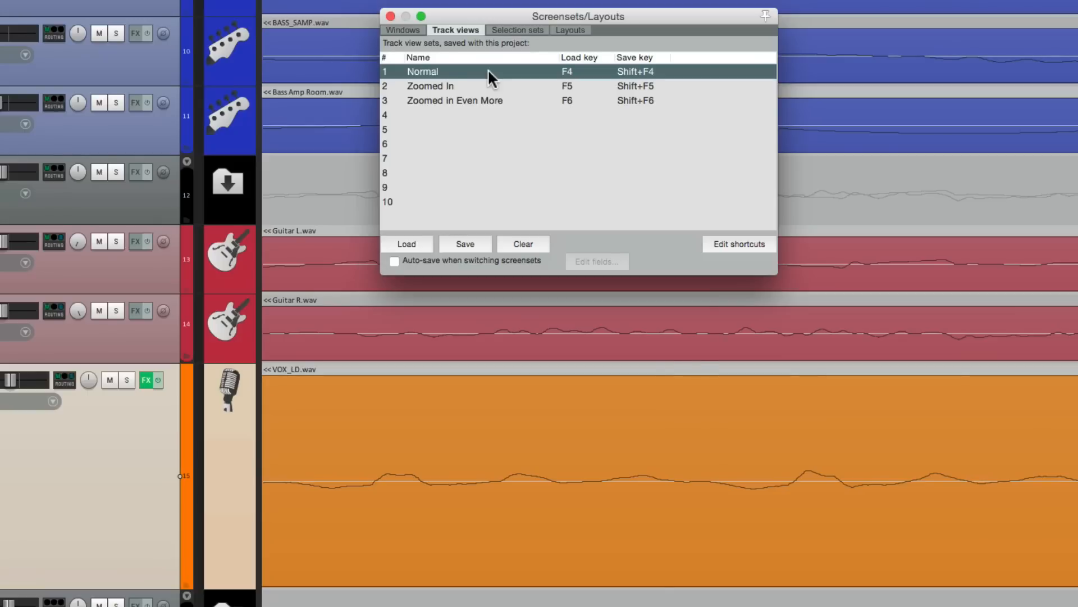
double_click(488, 68)
double_click(499, 84)
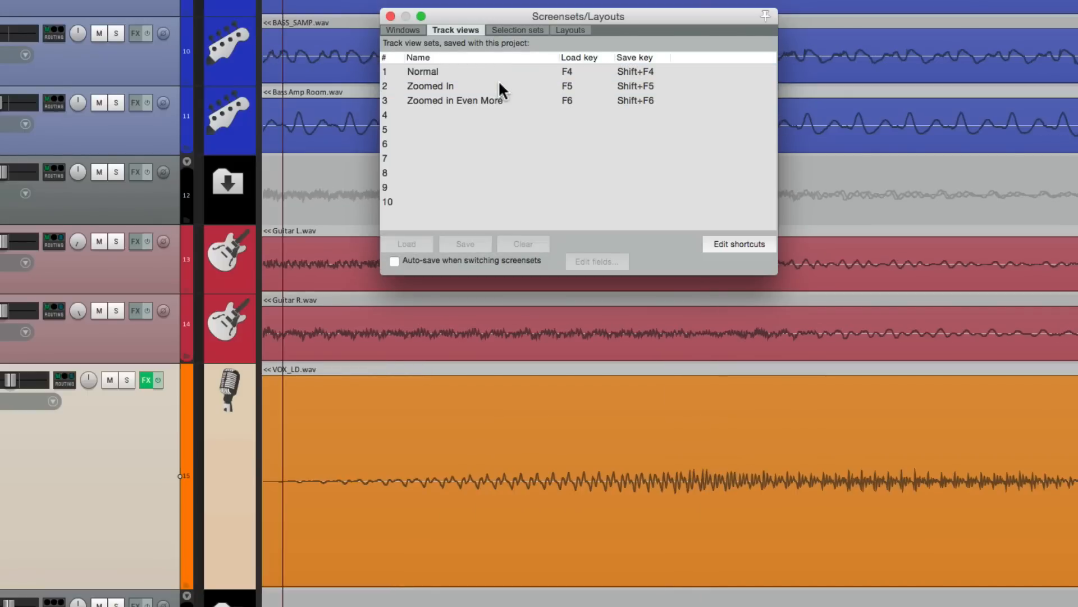
double_click(510, 100)
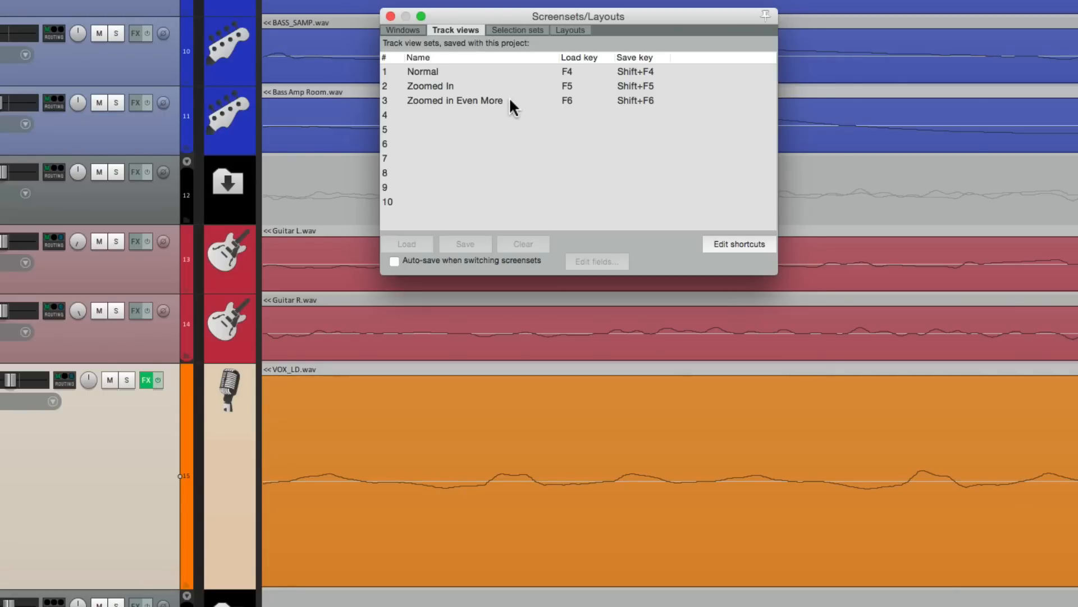
Step: Place the edit cursor within the vocal item and recall the Zoomed In and Zoomed in Even More views at other parts of the vocal
click(620, 361)
scroll(620, 362, up, 5)
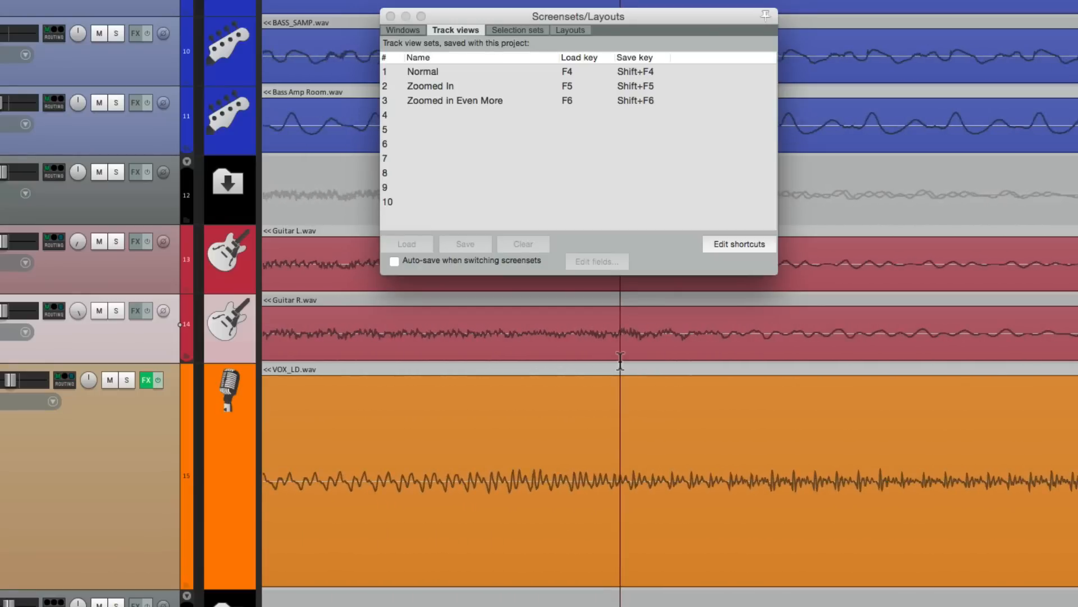
scroll(620, 362, down, 5)
scroll(699, 493, right, 3)
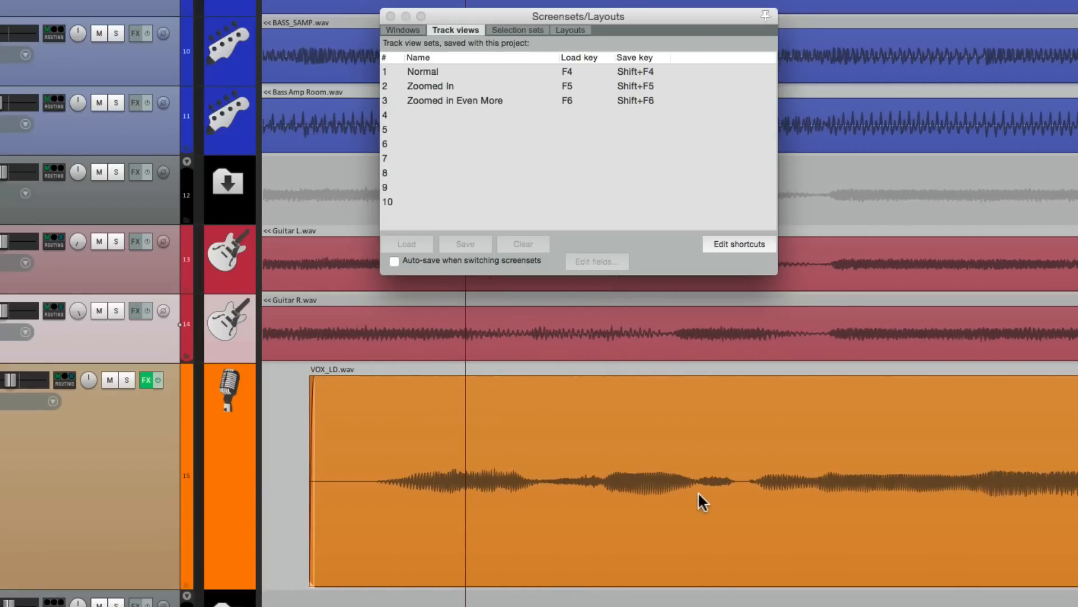
key(F5)
key(F6)
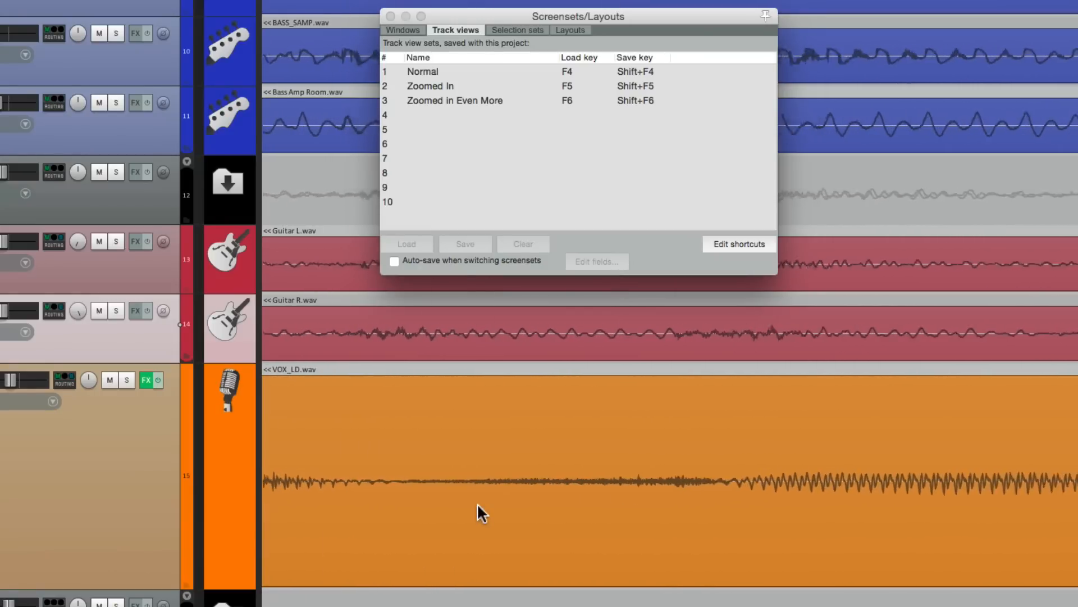
Step: Adjust the horizontal zoom to show the vocal's sibilance and save it as track view 4, named "De-Essing"
scroll(477, 503, up, 3)
scroll(477, 503, down, 4)
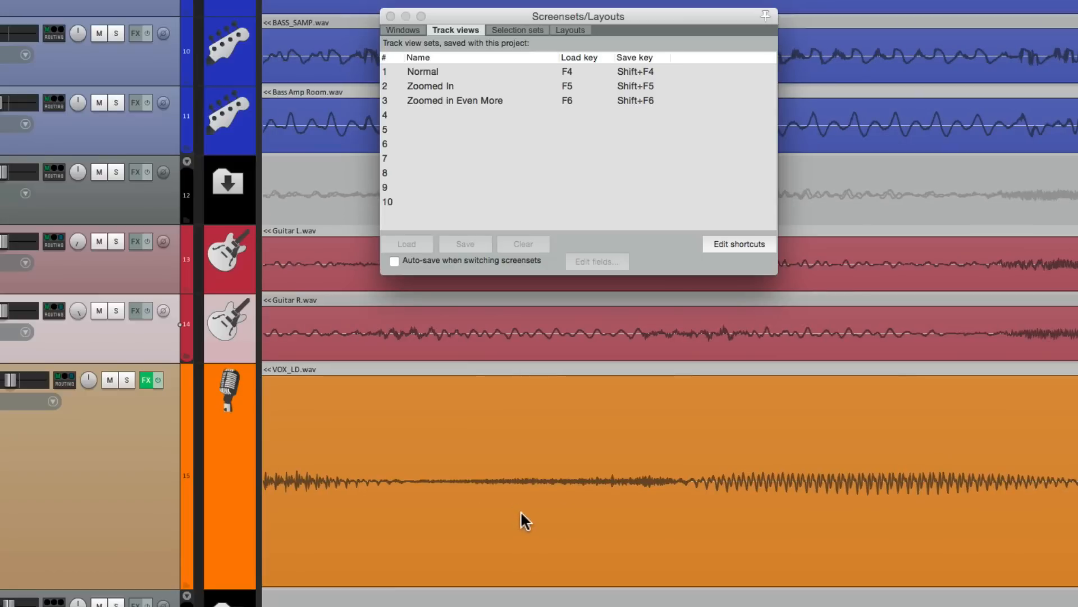
click(483, 115)
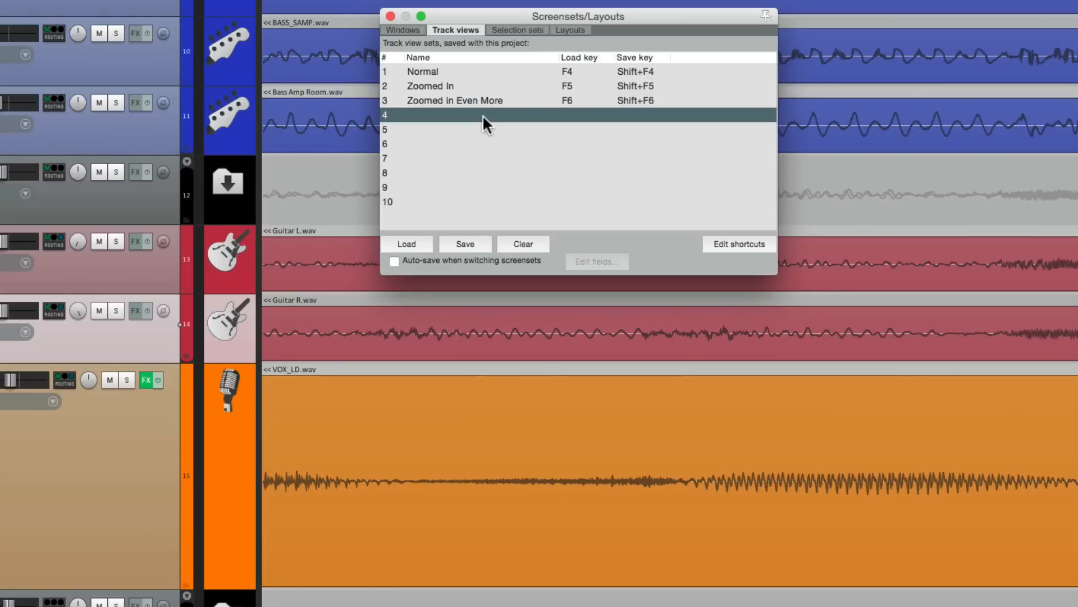
click(472, 238)
text(De-Essin)
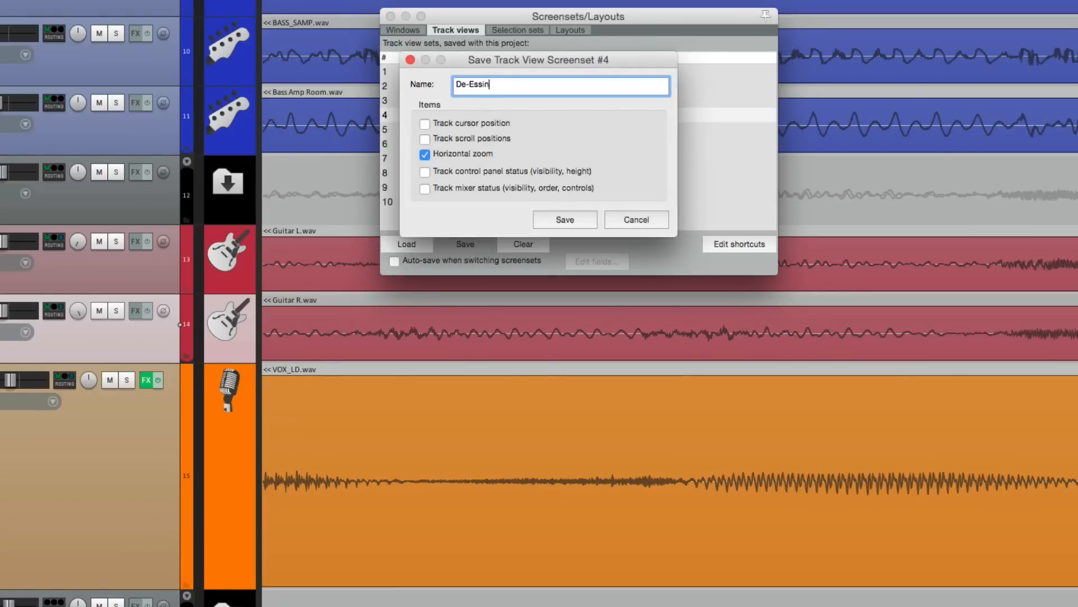
text(g)
click(559, 220)
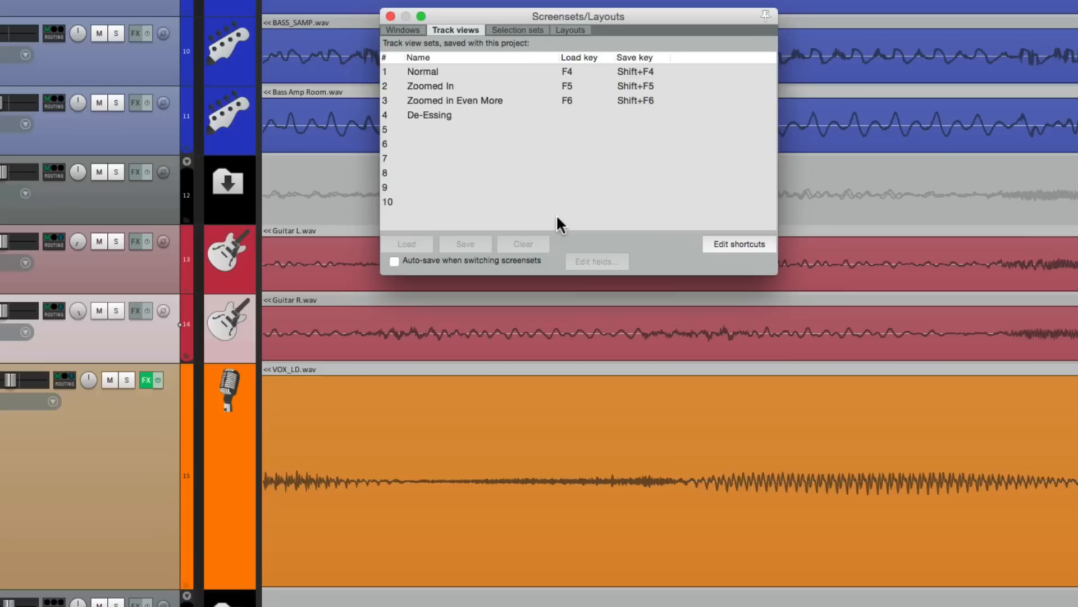
Step: Move to another part of the vocal at a different zoom and load the De-Essing track view to check its recall
click(597, 367)
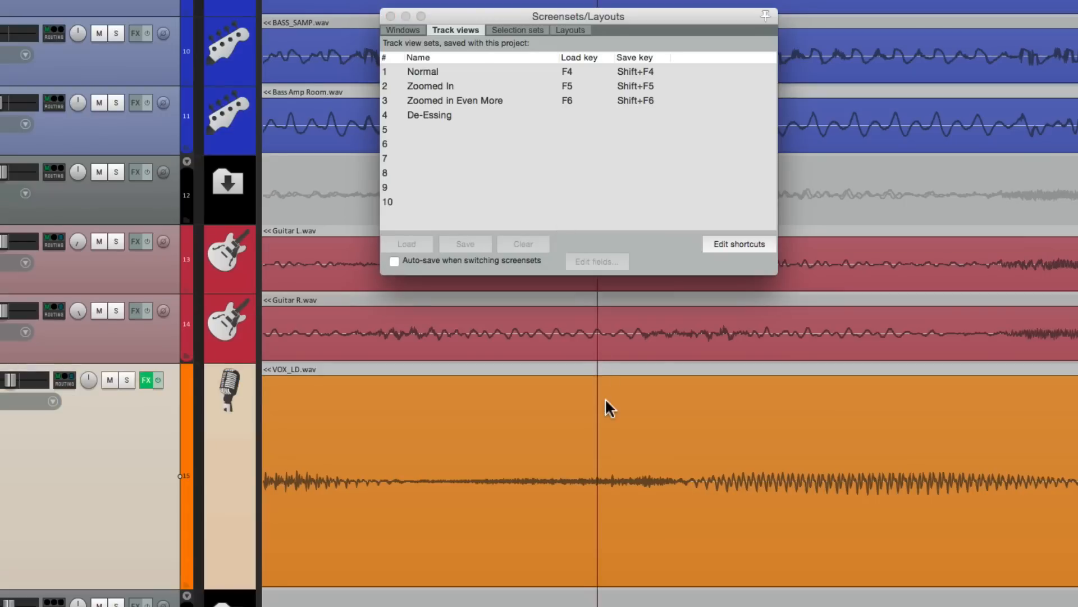
scroll(605, 398, down, 5)
scroll(605, 398, right, 3)
scroll(579, 439, up, 4)
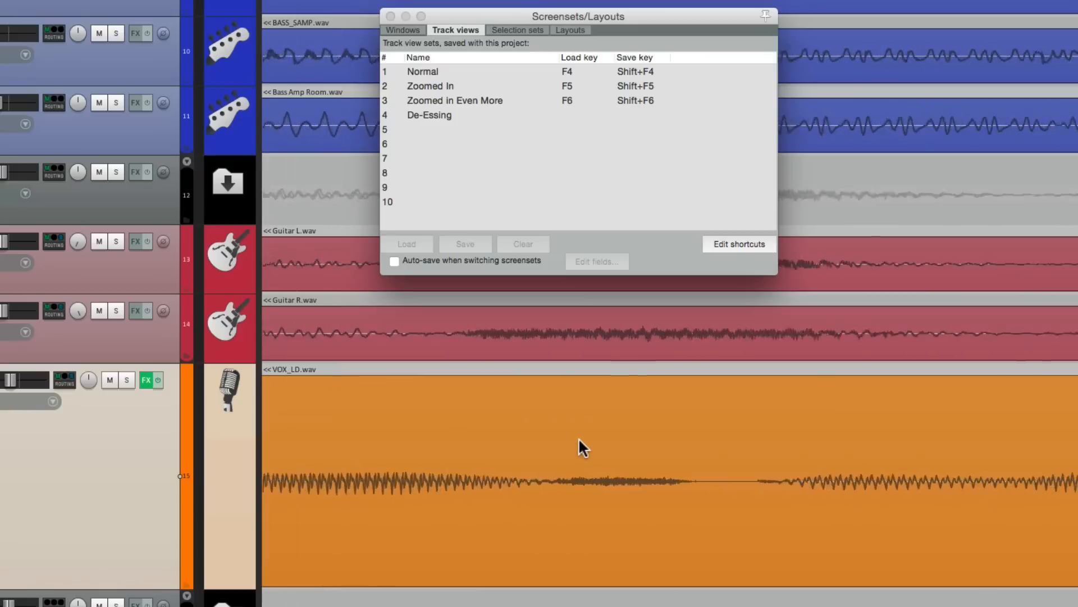
double_click(466, 111)
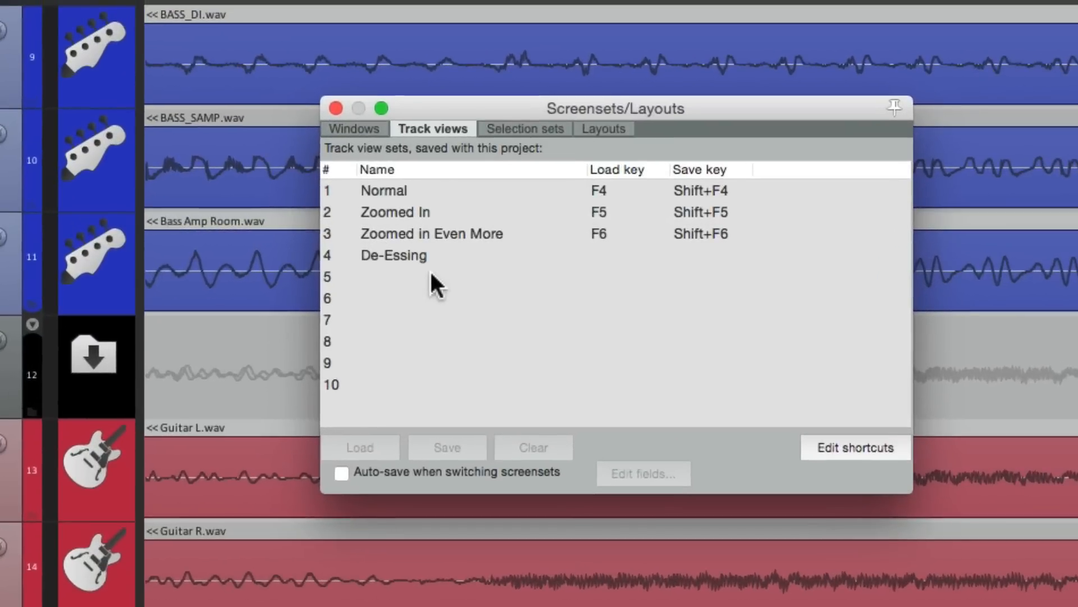
Step: Check which items the De-Essing track view stores without re-saving it, and close the screensets window
click(472, 114)
click(448, 447)
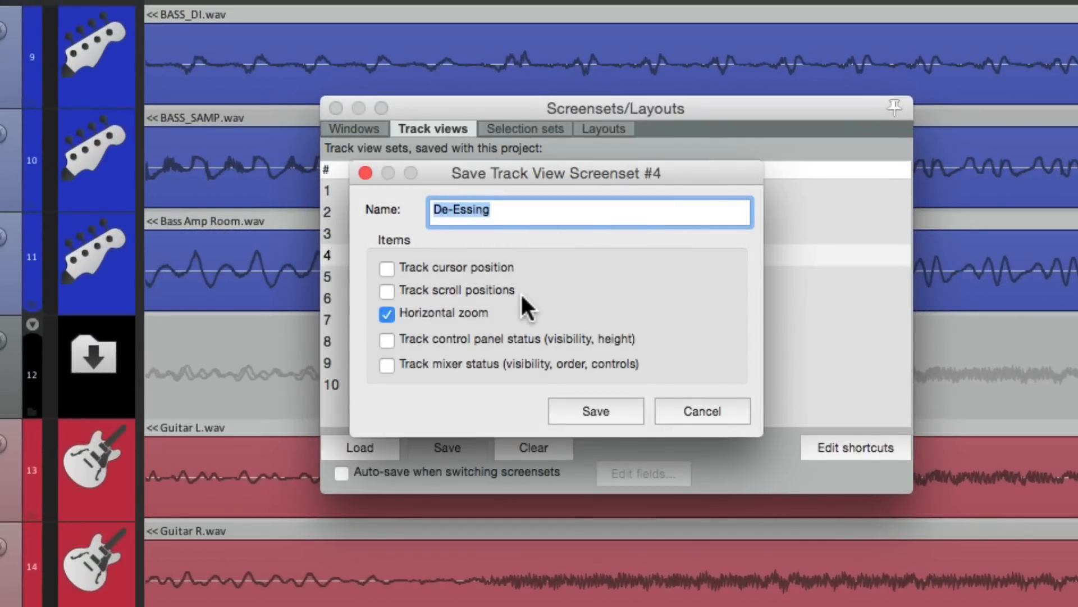
click(685, 407)
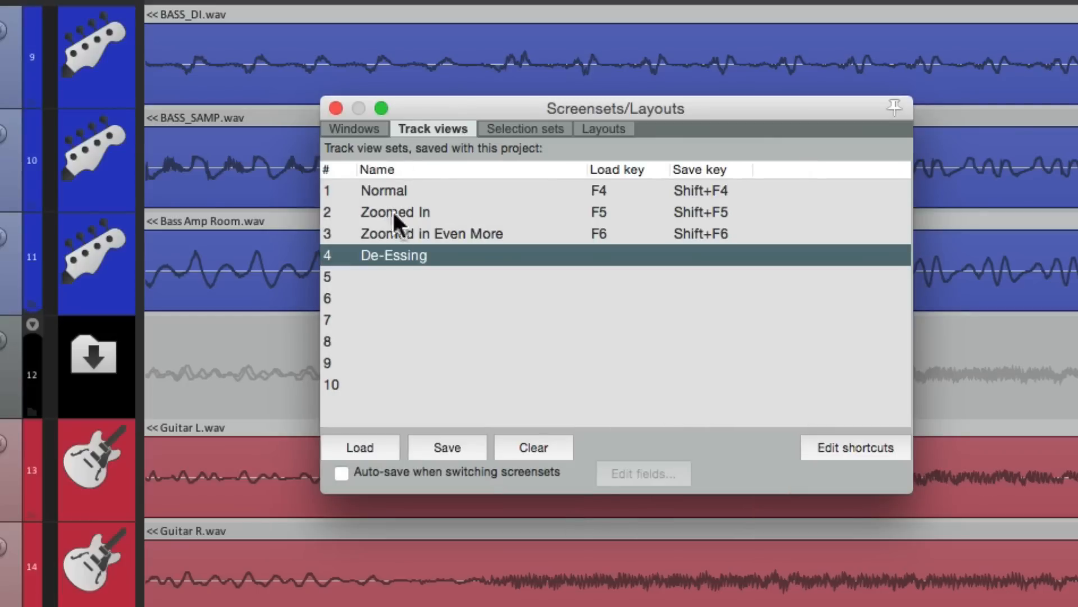
click(336, 109)
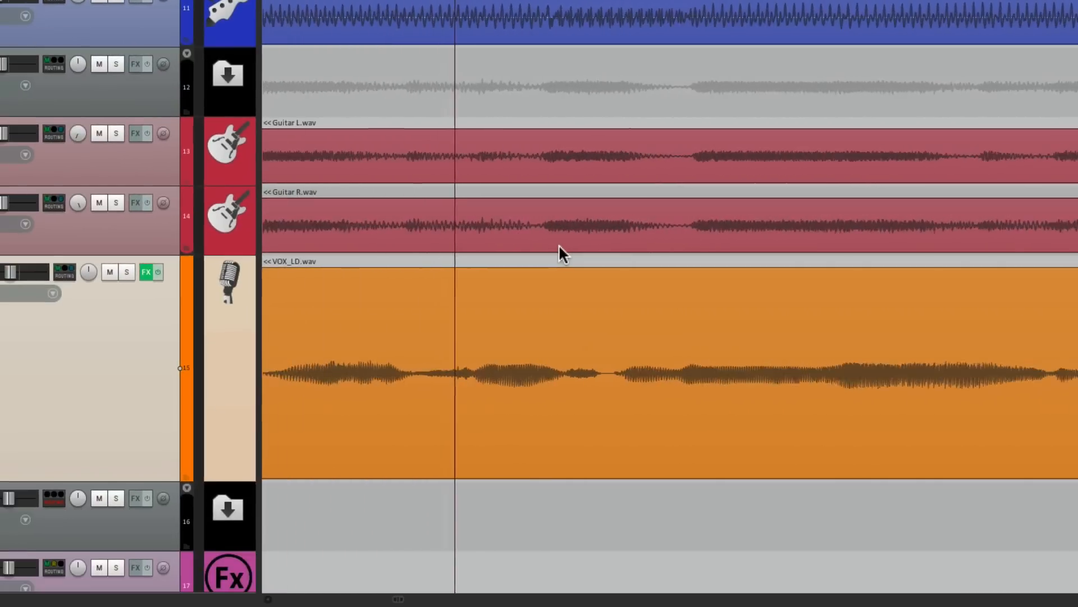
Step: Zoom in on the quiet start of a vocal phrase, place the edit cursor just before it, and reopen the screensets window
scroll(360, 282, right, 8)
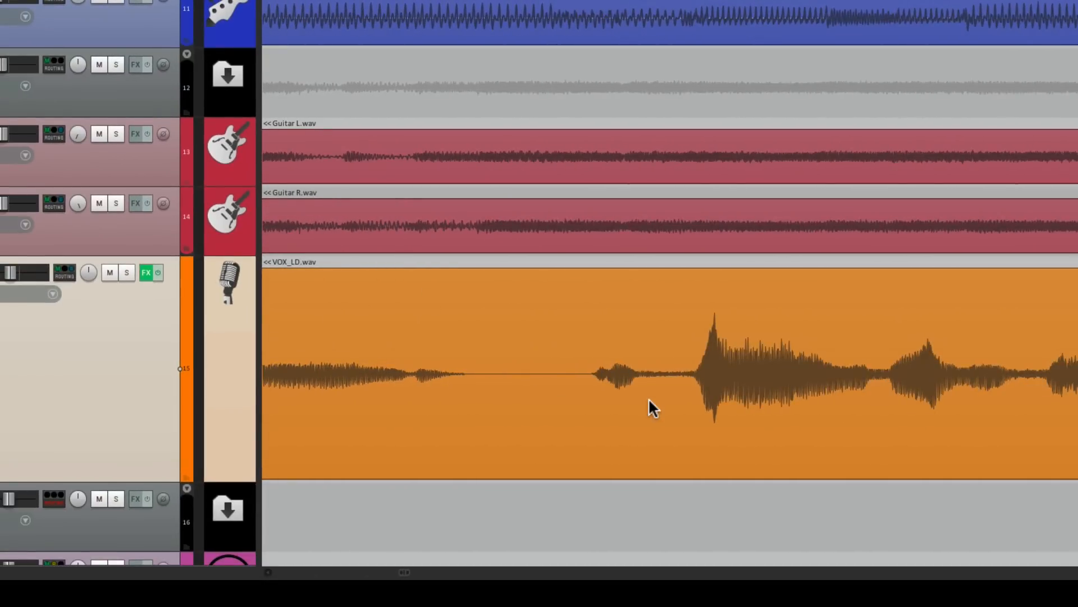
scroll(648, 398, up, 3)
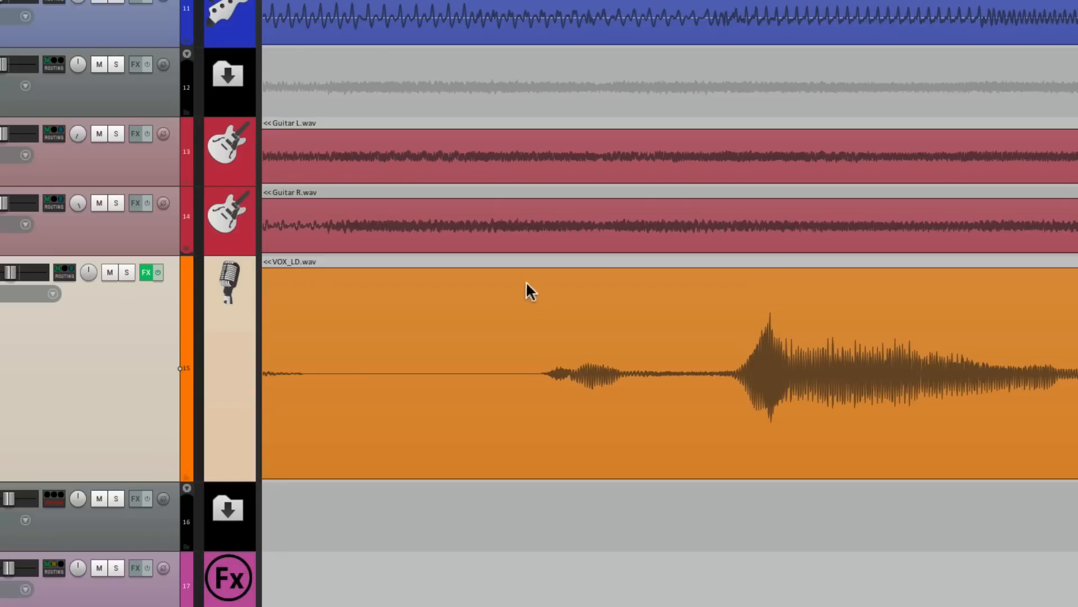
click(523, 263)
key(super+e)
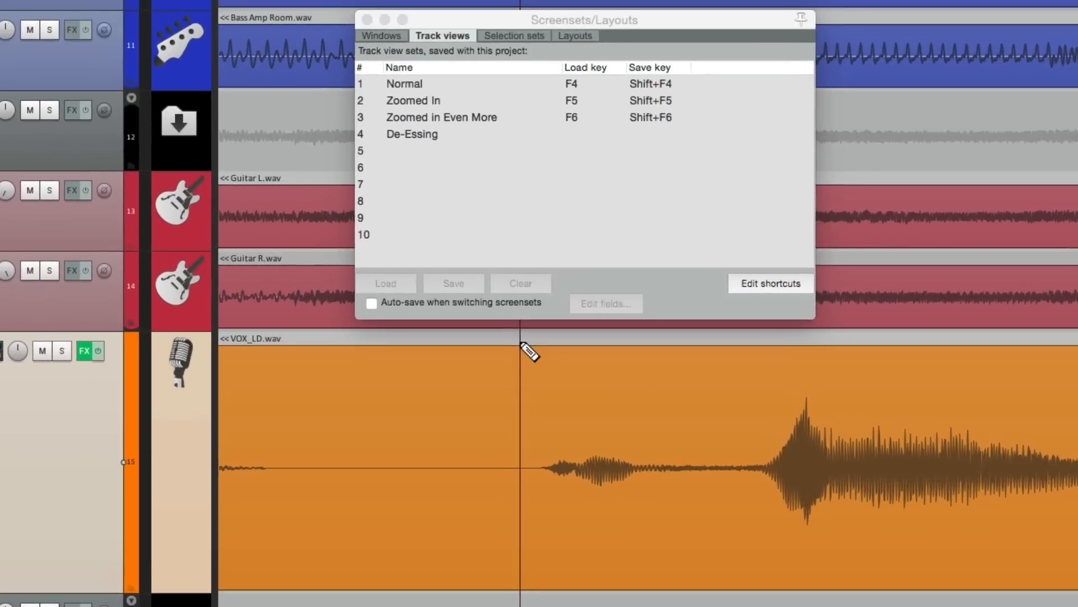
Step: Save track view 5 as "Ah Sound", storing track cursor position, track scroll positions and horizontal zoom
click(448, 156)
click(457, 282)
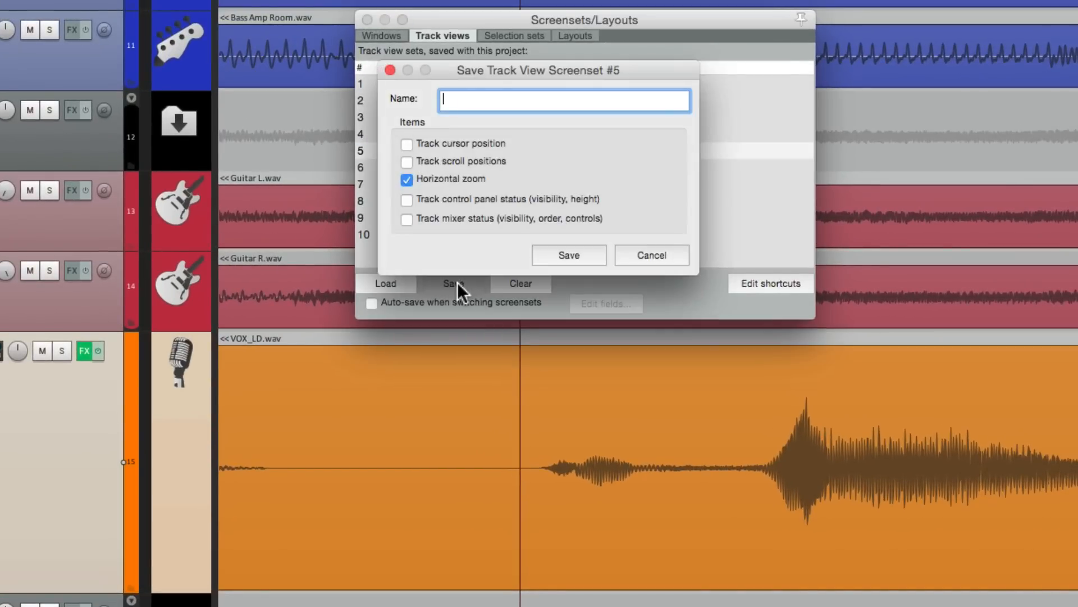
text(Ah Sound)
click(406, 160)
click(575, 252)
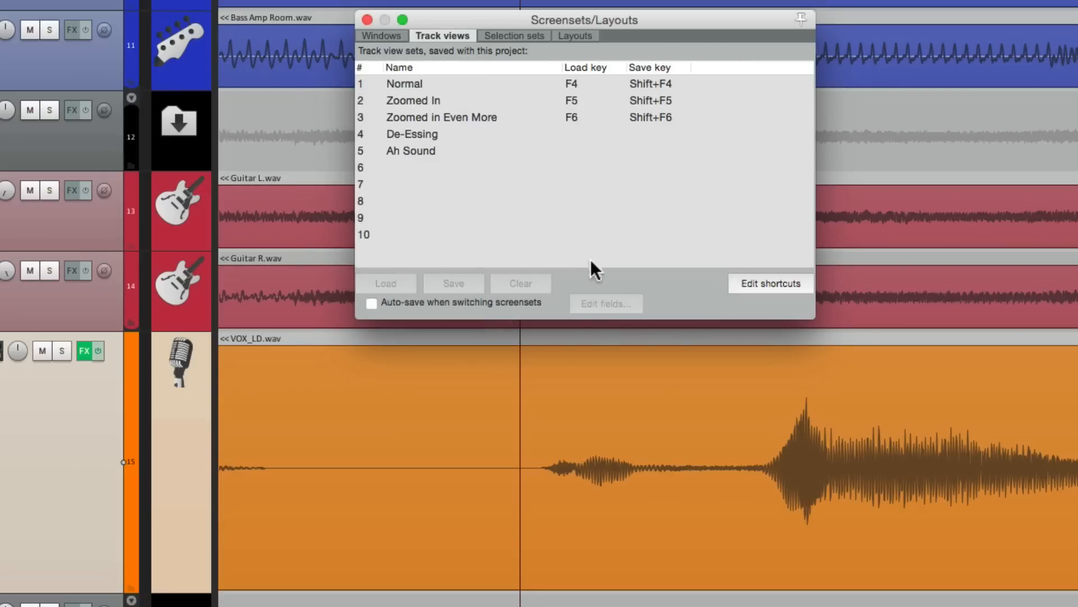
Step: Move the edit cursor, go to the drum tracks at a wider zoom, and load the Ah Sound track view to check its recall
click(674, 340)
scroll(674, 340, down, 10)
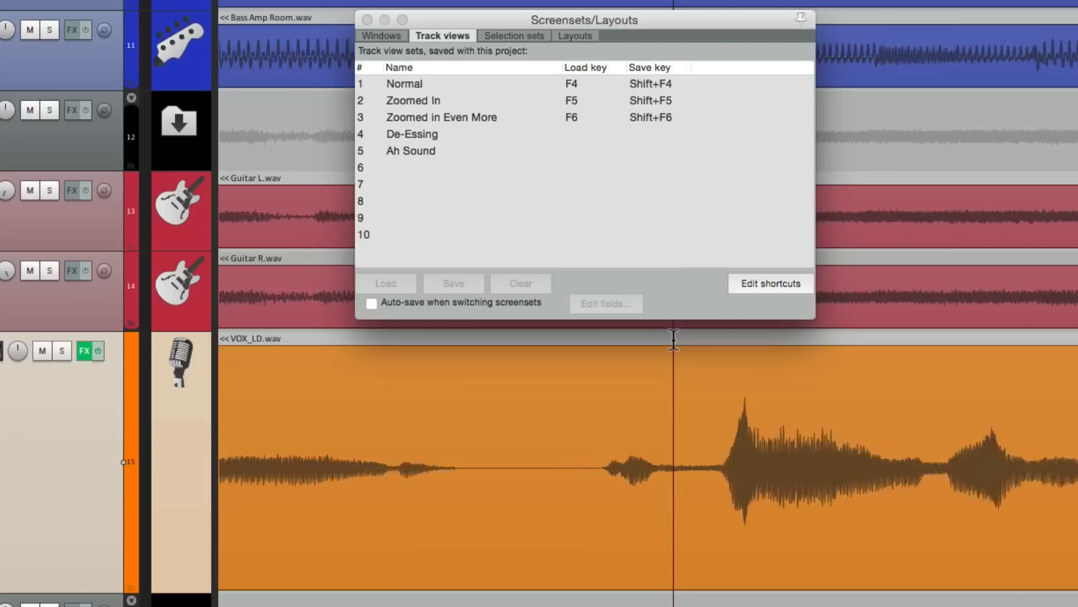
scroll(717, 420, right, 8)
scroll(716, 419, right, 12)
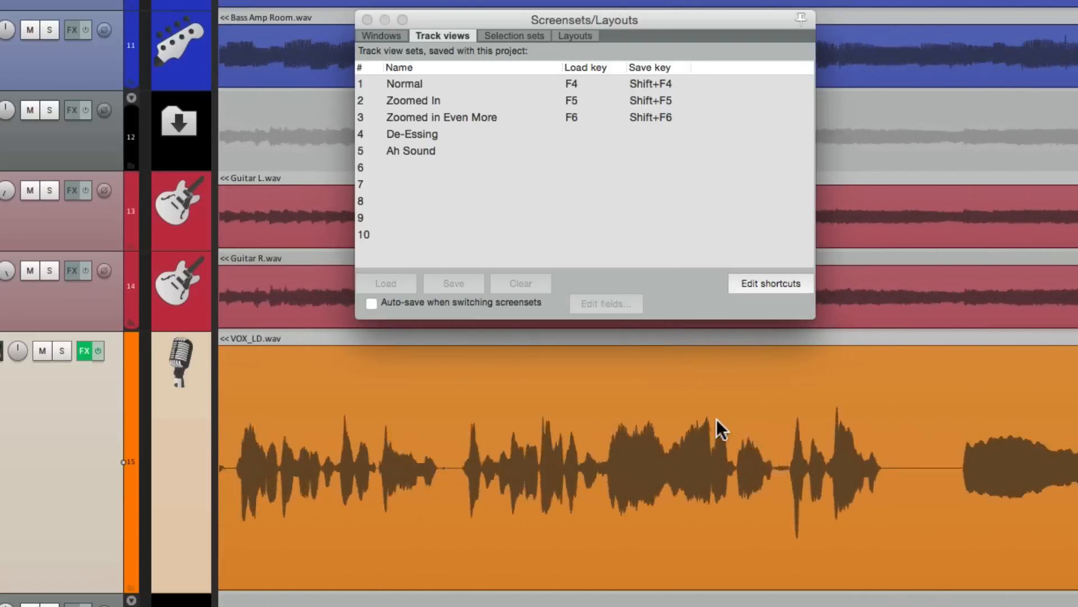
scroll(745, 456, up, 10)
scroll(748, 464, up, 5)
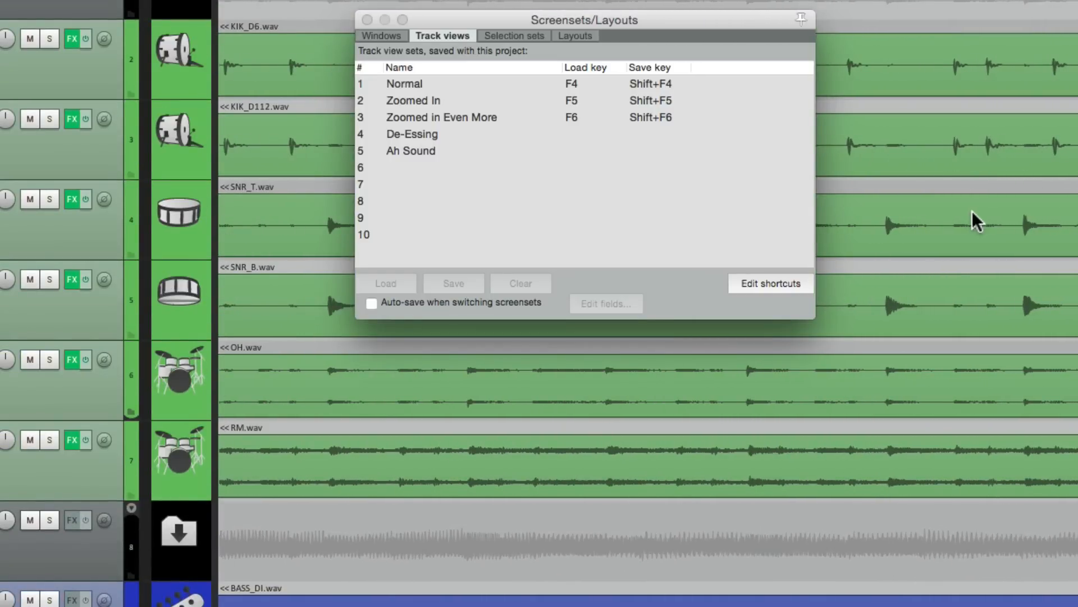
click(422, 150)
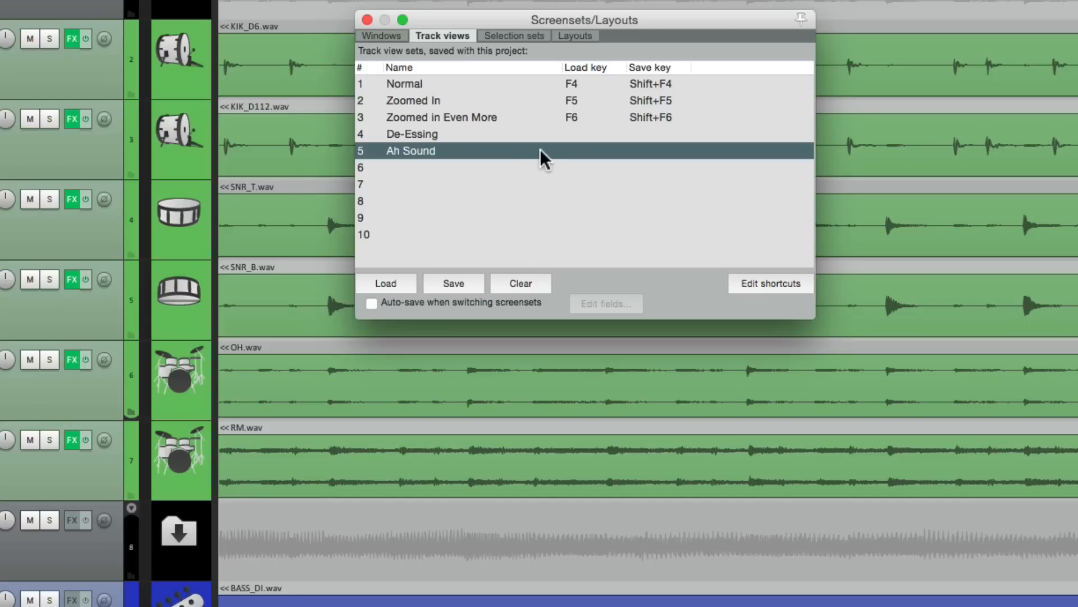
double_click(409, 148)
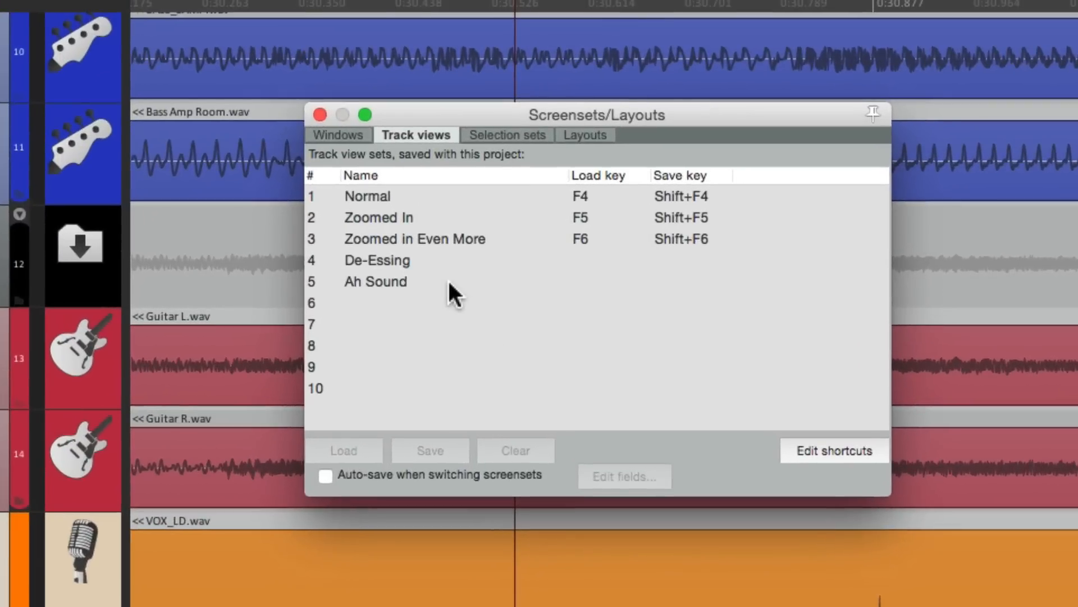
Step: Check which items the Ah Sound track view stores without re-saving it, and close the screensets window
click(469, 153)
click(431, 451)
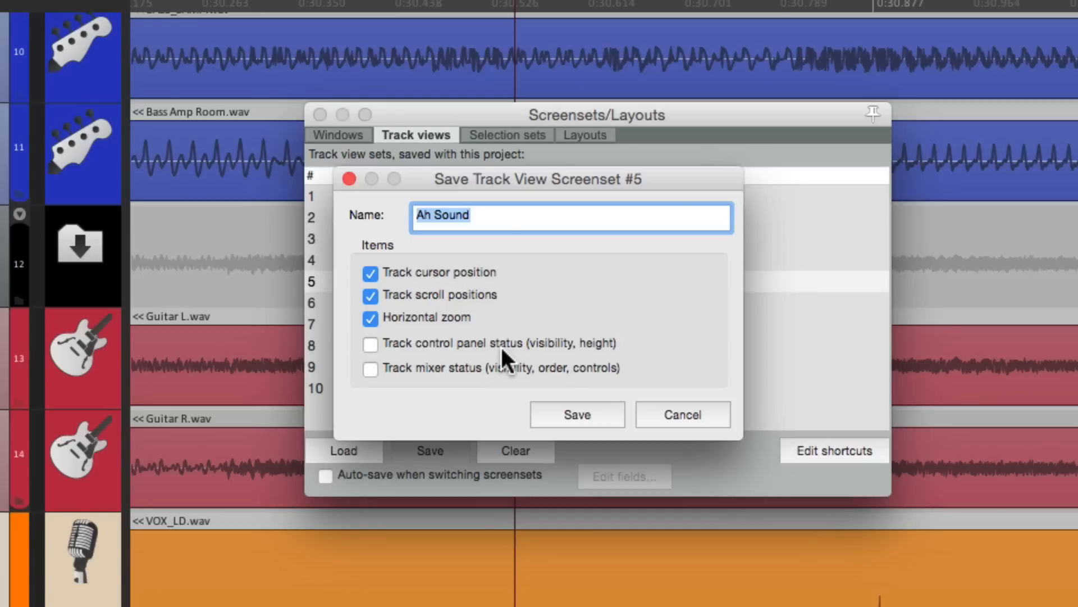
click(680, 416)
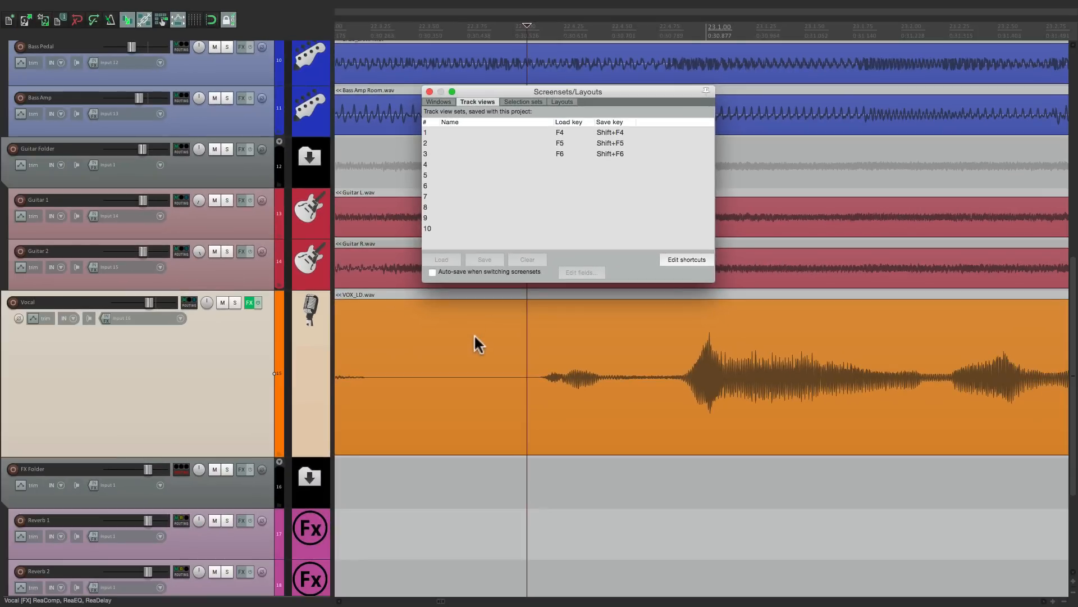
click(430, 91)
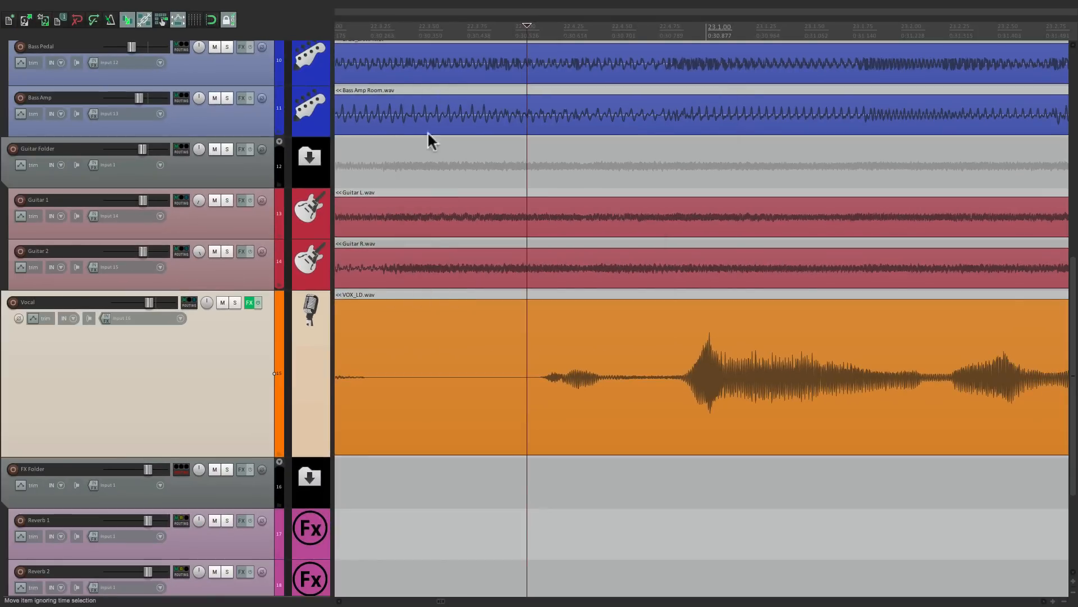
Step: Make the Kick 1 and Snare tracks much taller than the other drum tracks at the start of the drum items
scroll(429, 226, up, 10)
scroll(467, 210, down, 3)
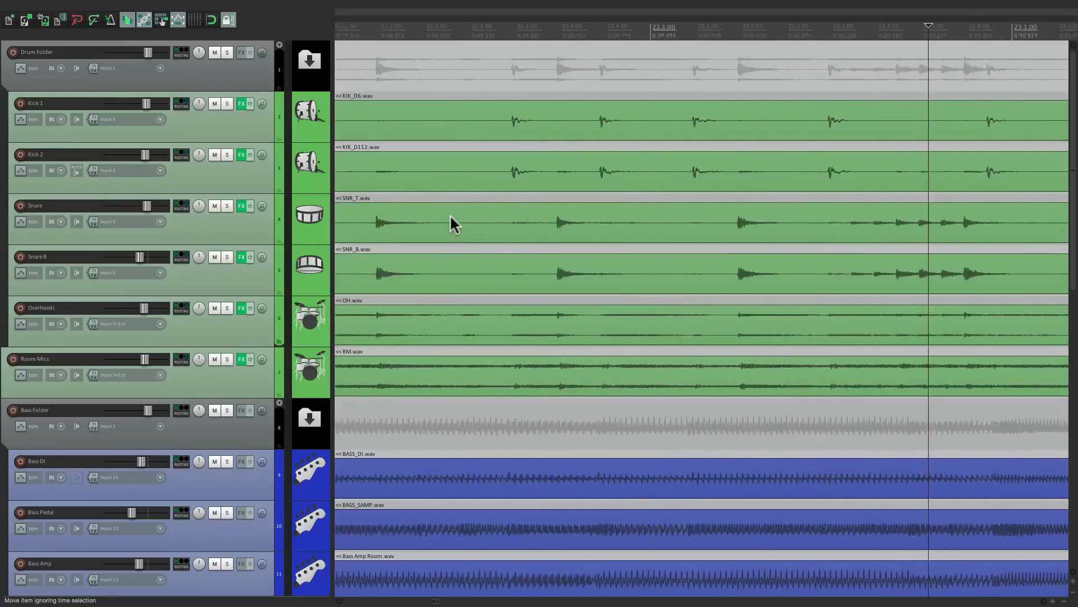
scroll(450, 216, left, 10)
scroll(450, 217, right, 1)
drag(261, 142, 269, 233)
drag(251, 337, 248, 440)
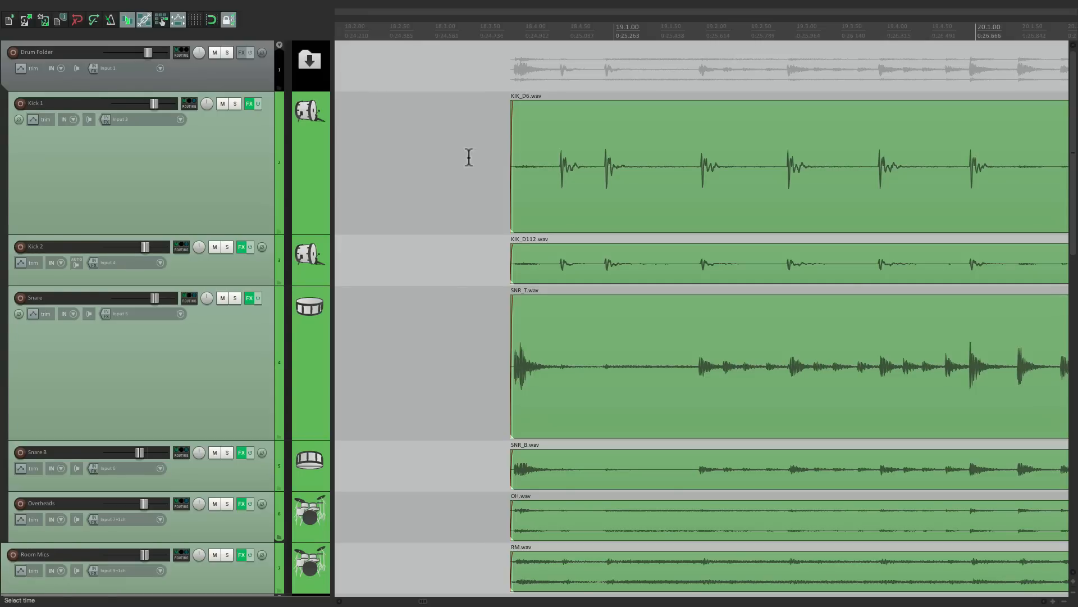
scroll(464, 168, right, 3)
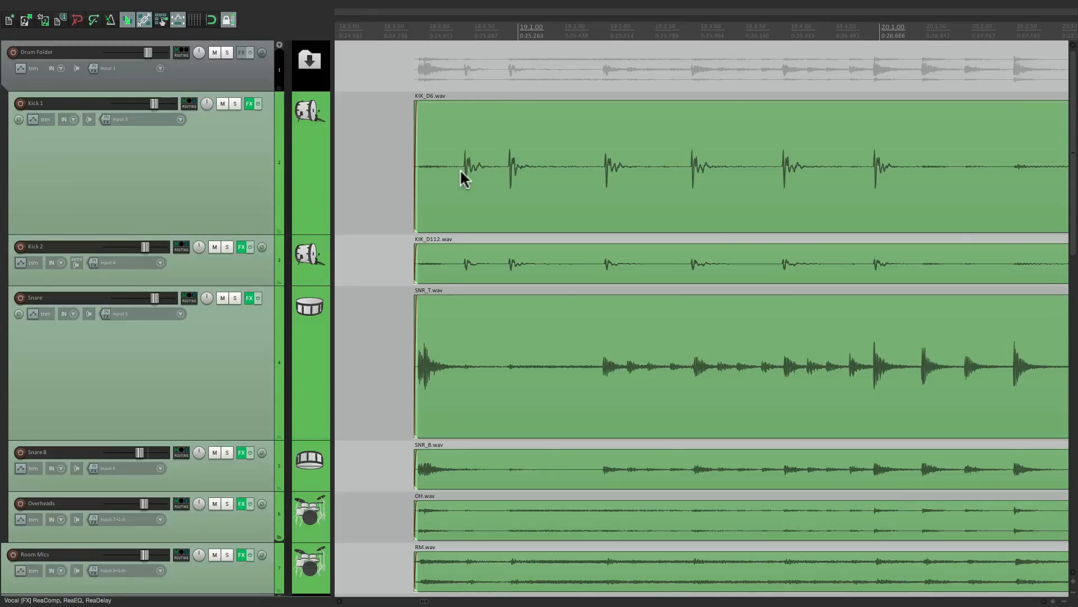
Step: Save track view 1 as "Drums Editing", storing only the track control panel status (visibility, height)
key(super+l)
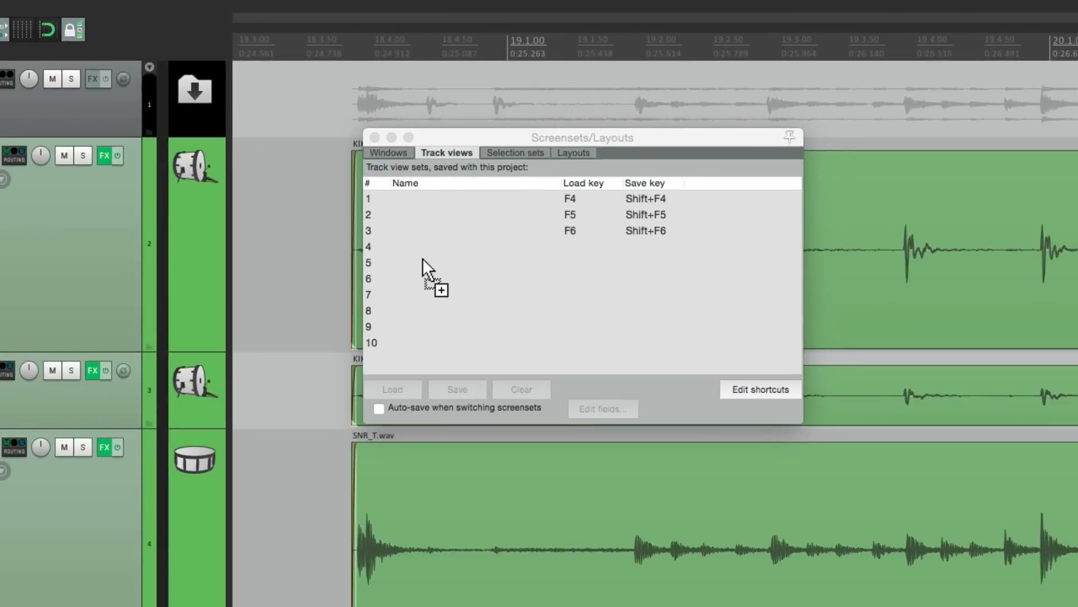
click(479, 202)
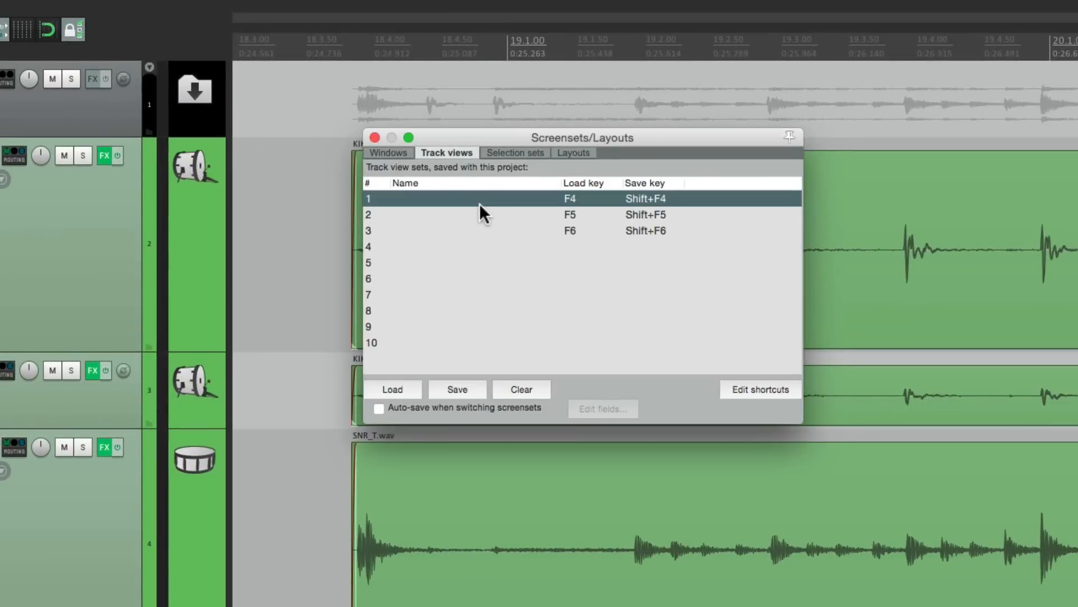
click(466, 392)
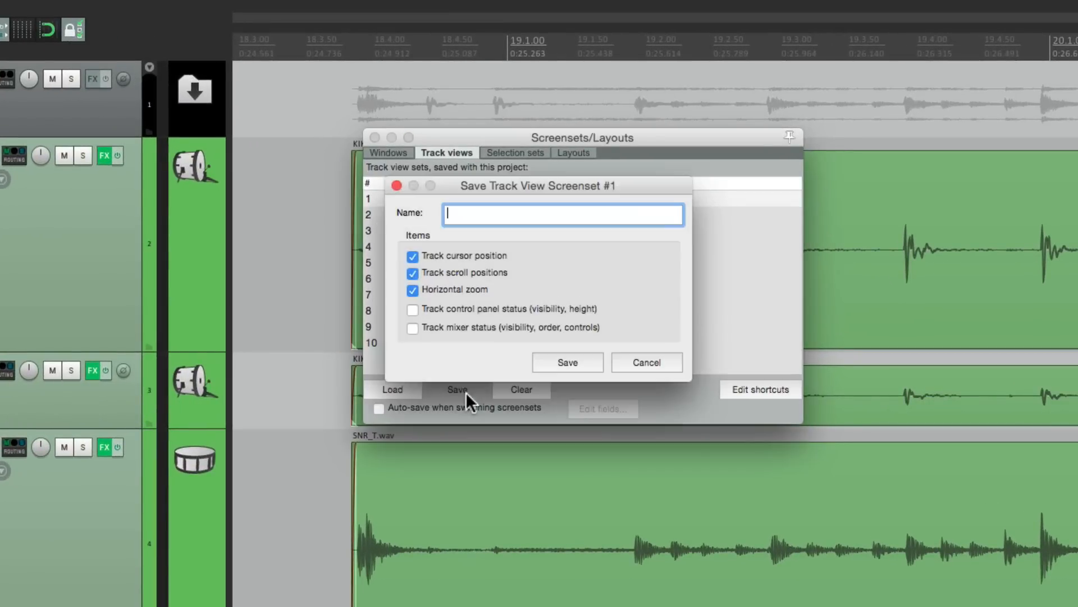
click(413, 256)
click(413, 273)
click(413, 290)
click(411, 309)
text(Drums Editin)
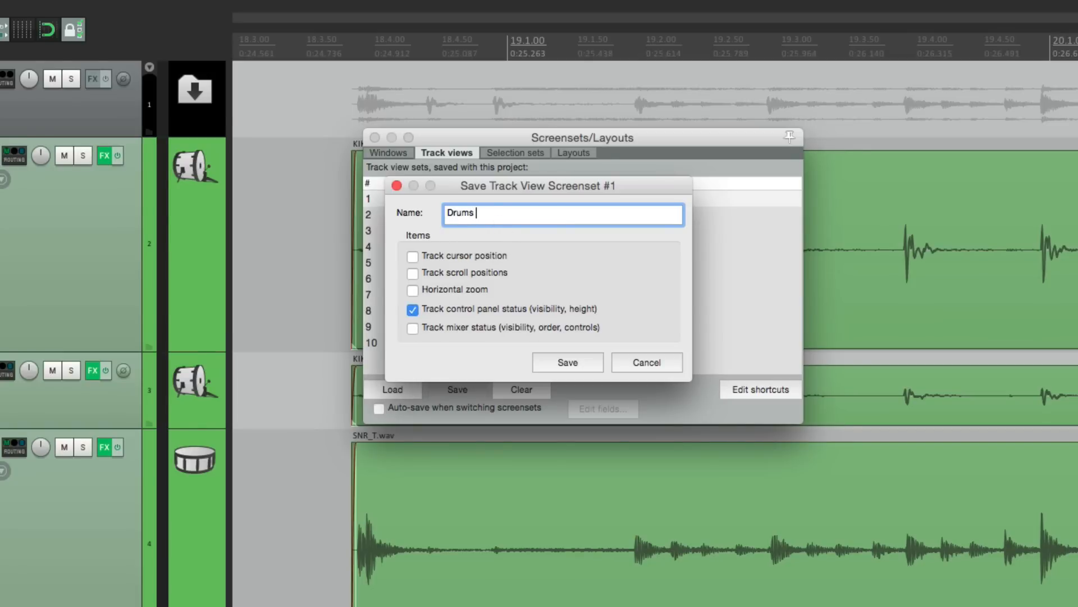
text(g)
key(Return)
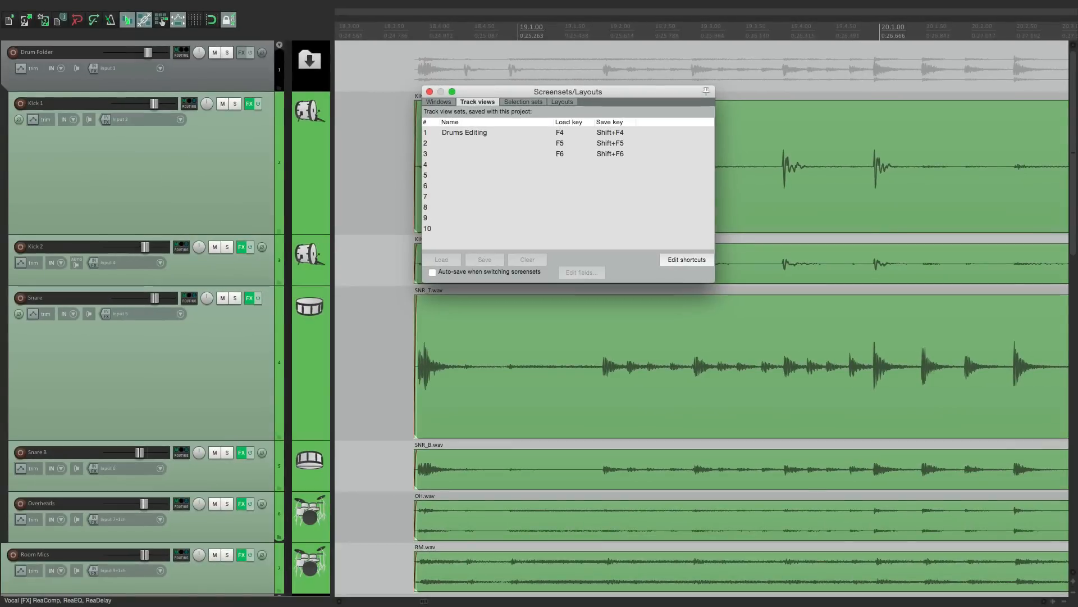
Step: Even out all track heights and load the Drums Editing track view to check that it recalls the enlarged drum tracks
click(385, 155)
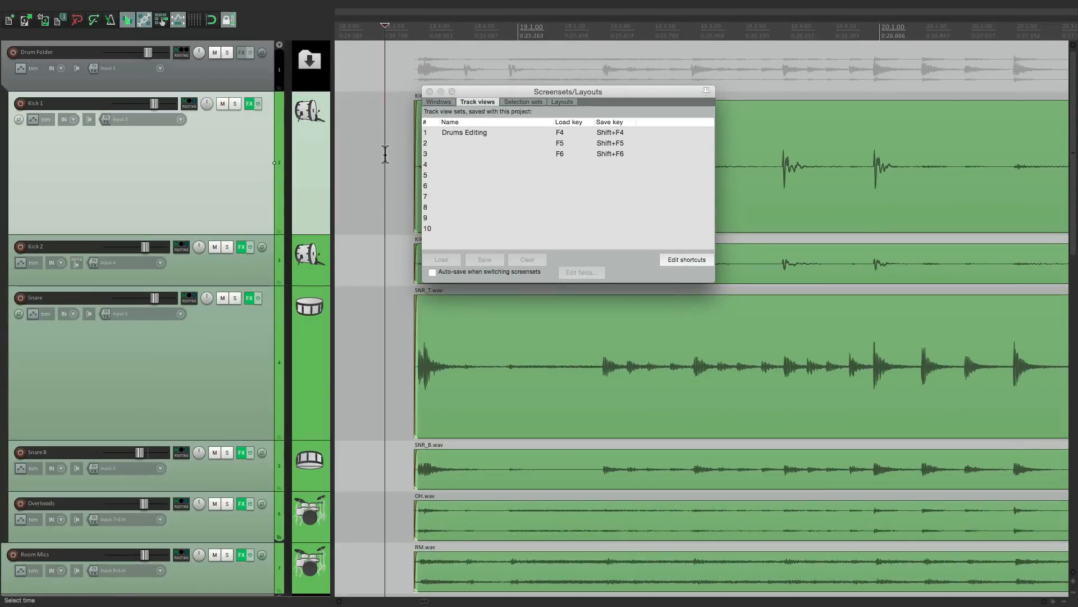
key(ctrl+Up)
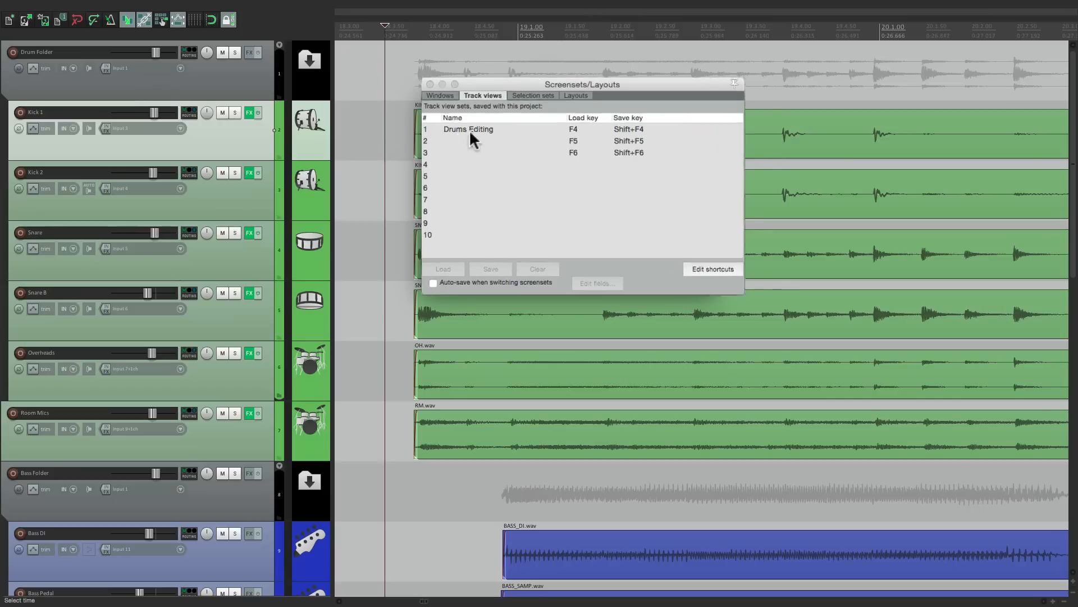
double_click(504, 127)
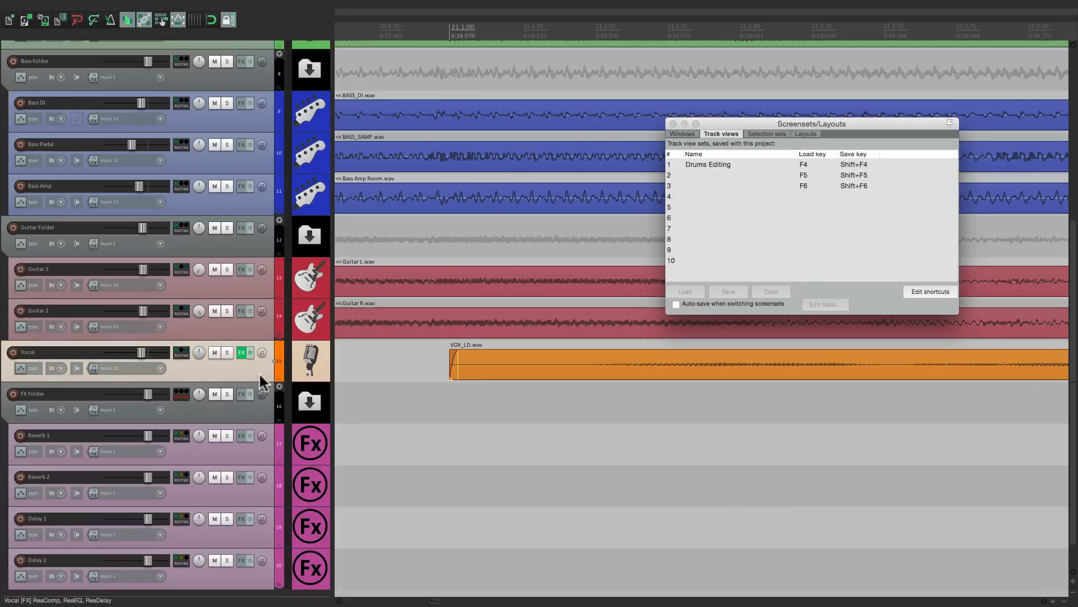
Step: Expand the Vocal track to fill the full height of the arrange view and zoom out horizontally
key(shift+grave)
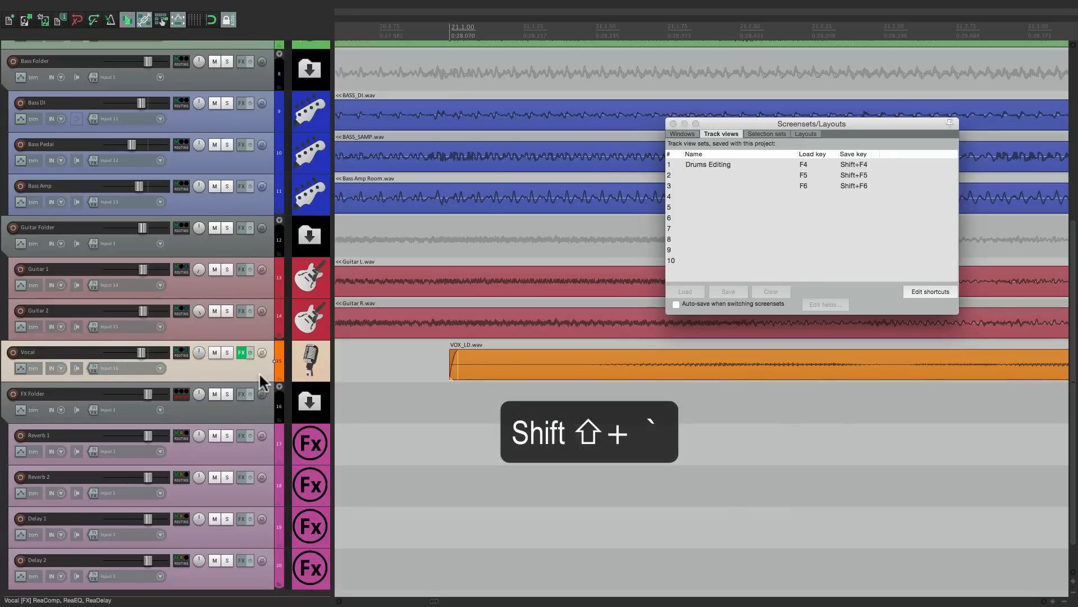
key(shift+grave)
scroll(445, 429, down, 5)
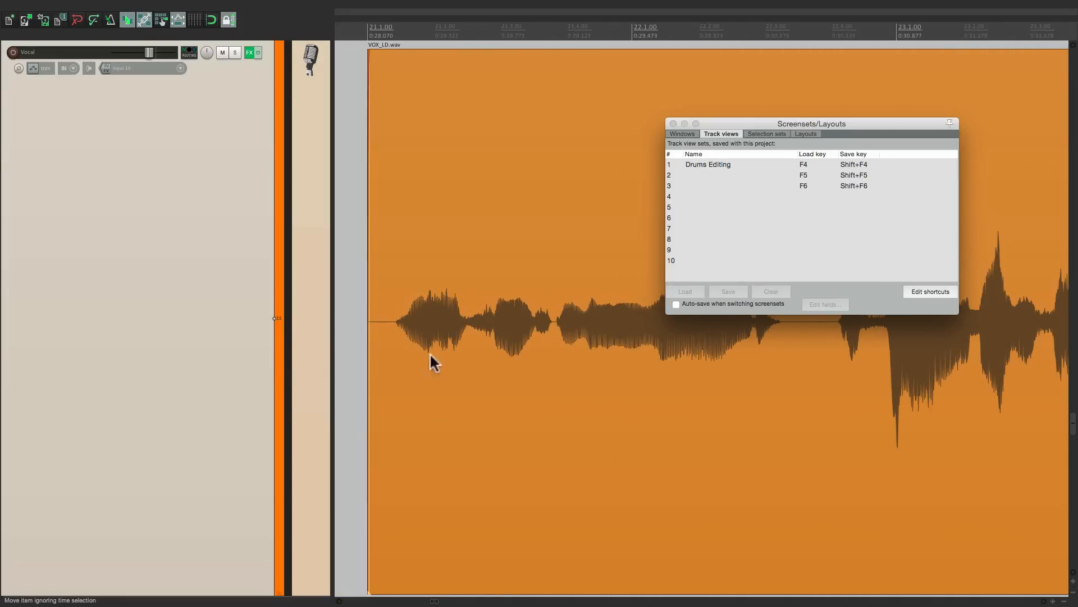
Step: Save track view 2 as "Vocal Full Height", storing only the track control panel status (visibility, height)
click(721, 176)
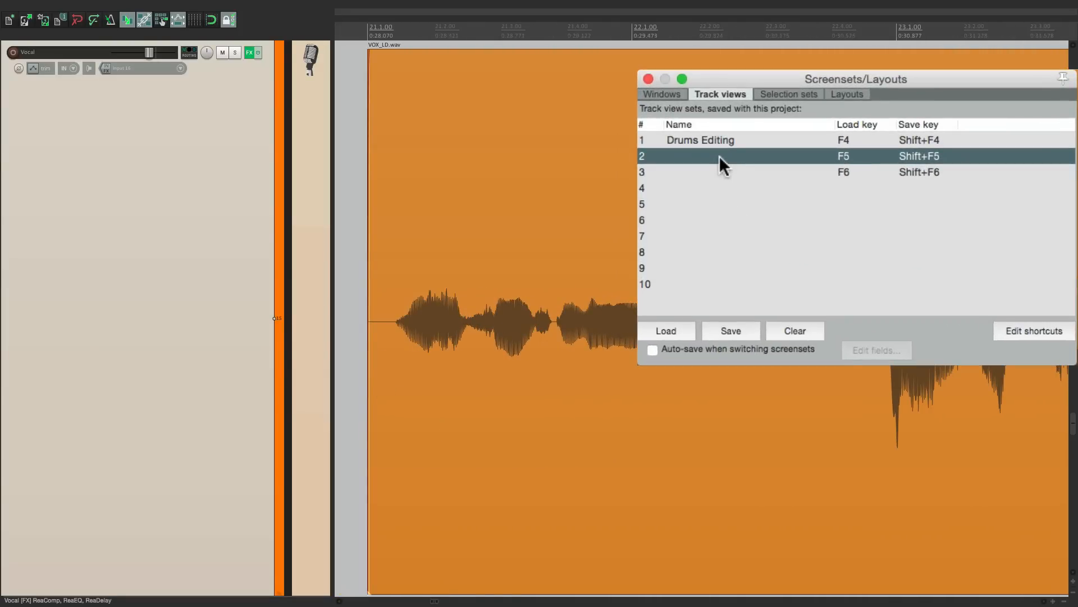
click(728, 332)
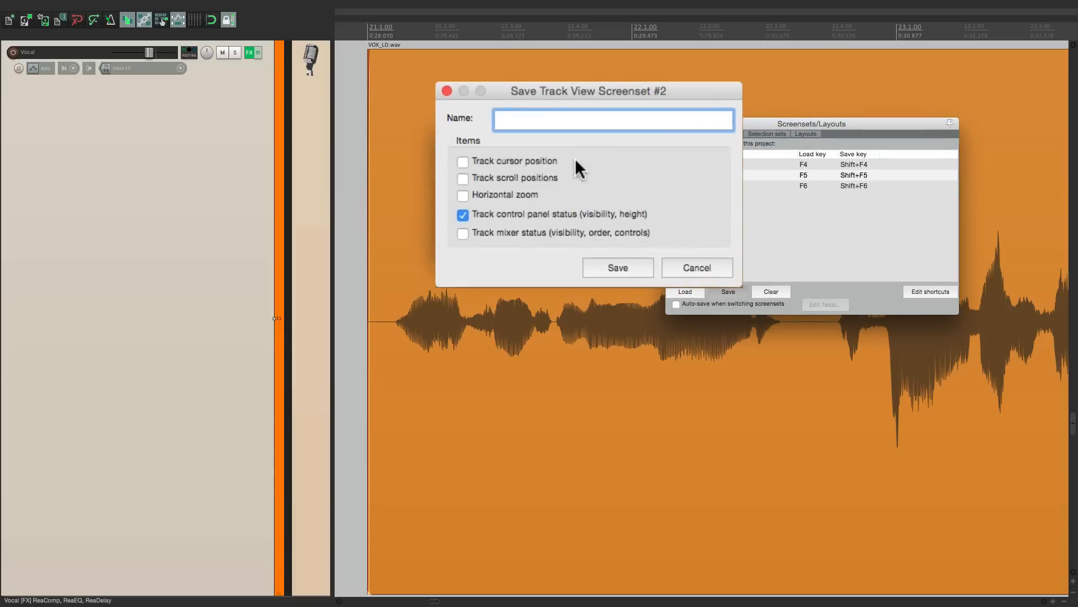
text(Vocal Full Height)
key(Return)
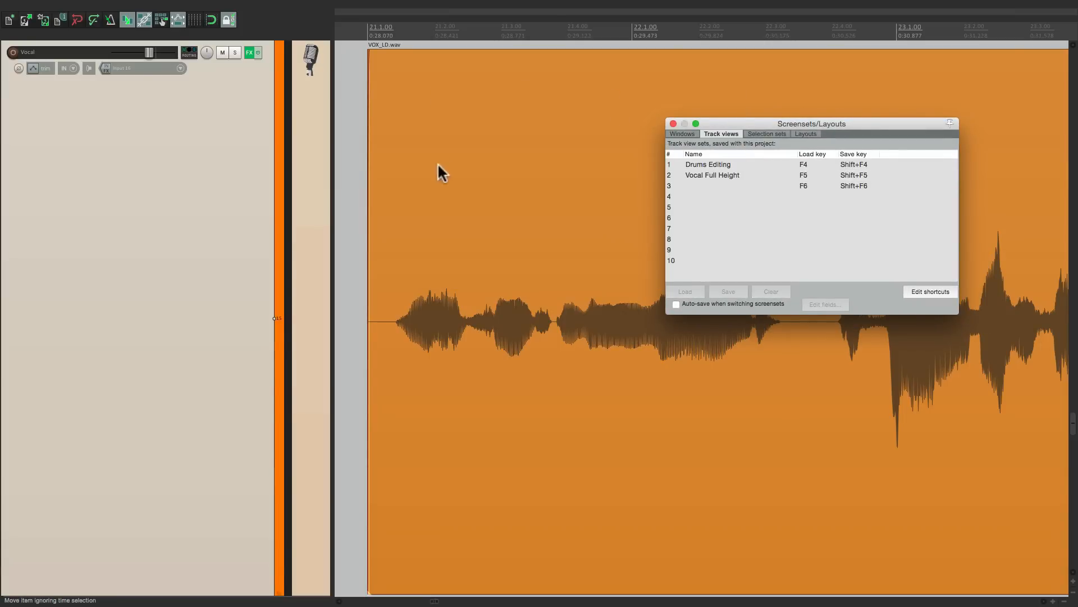
Step: Switch between the Normal and Vocal Full Height track views to compare their track heights
key(F6)
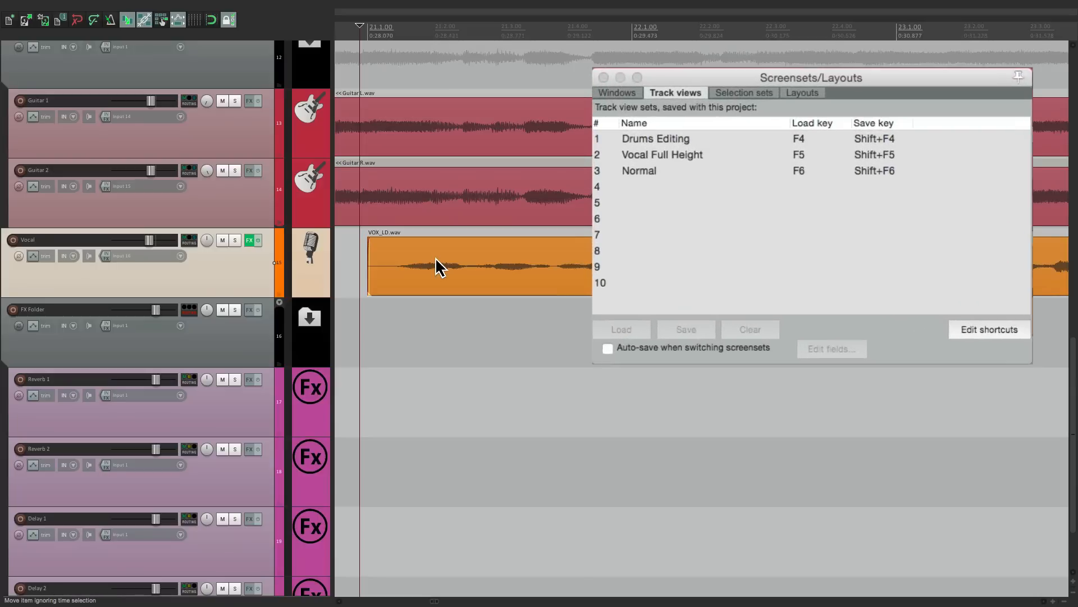
key(F5)
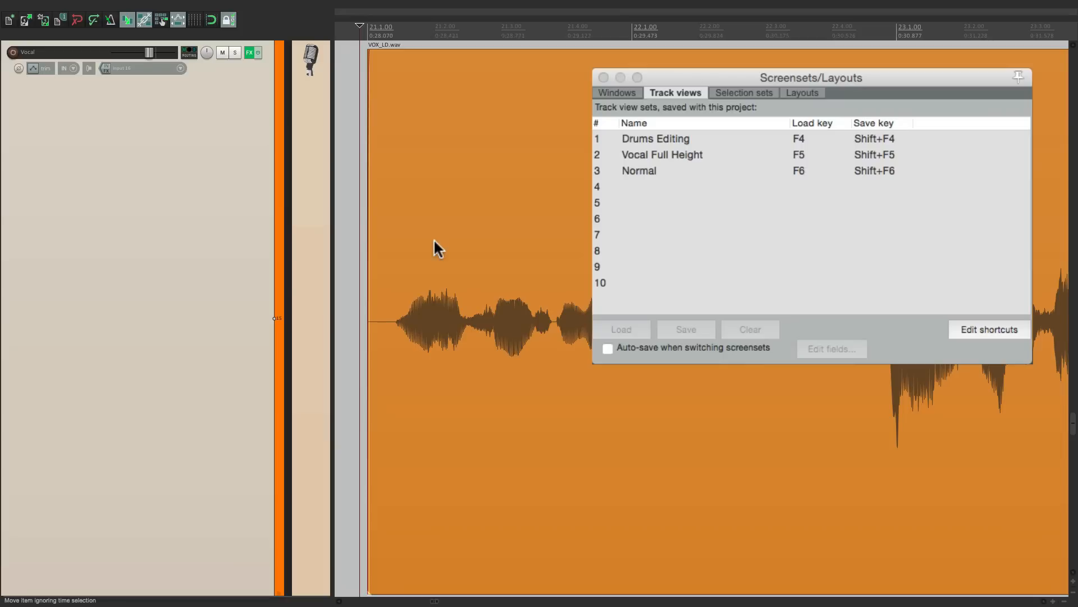
double_click(673, 163)
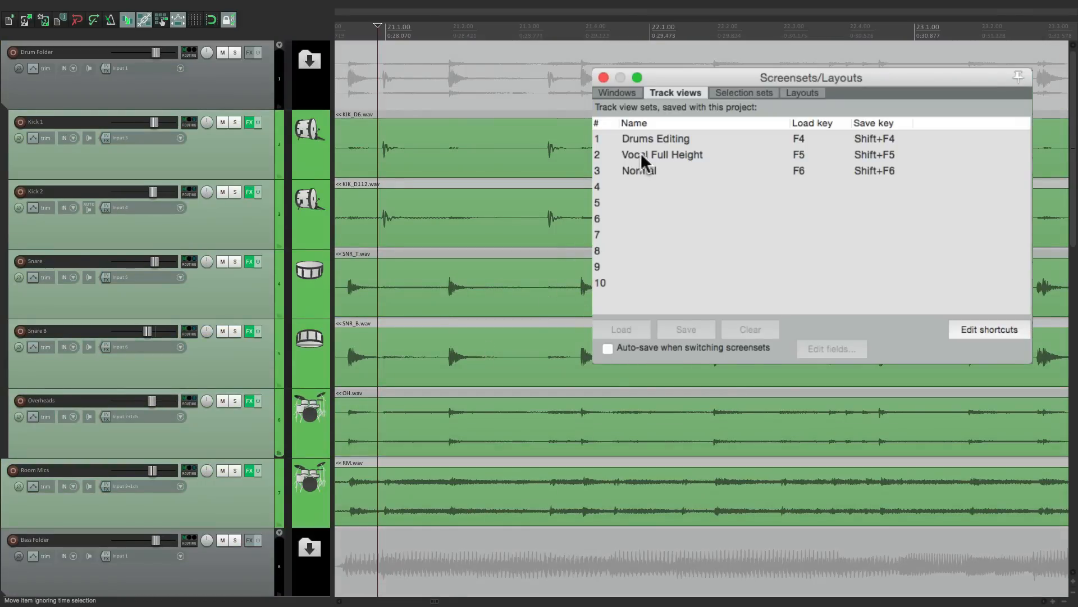
Step: Load the Drums Editing track view and review its saved items and the tracks it displays
click(648, 140)
double_click(649, 138)
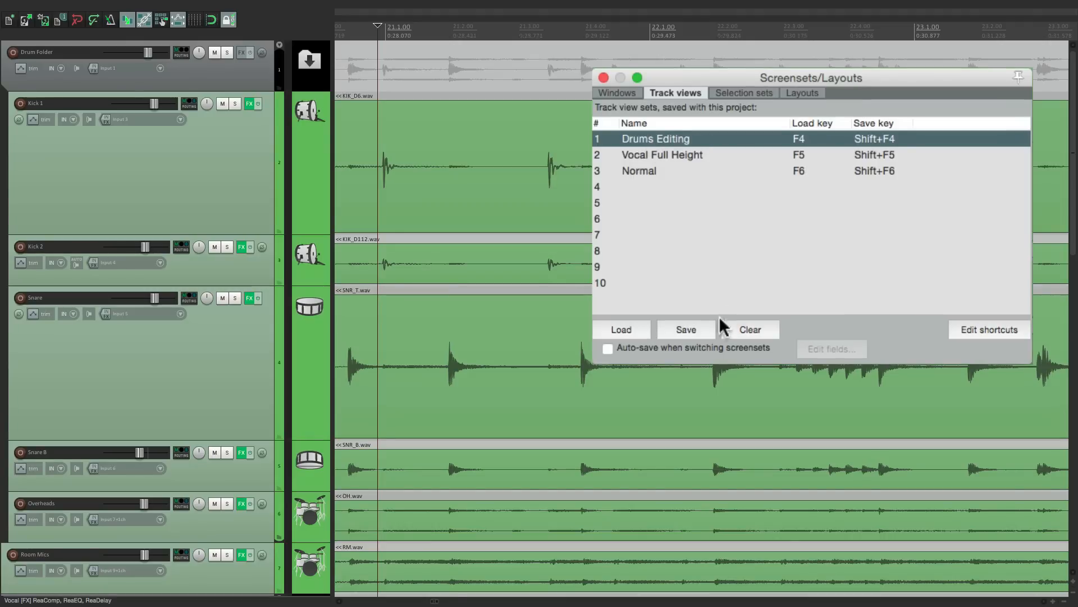
click(687, 326)
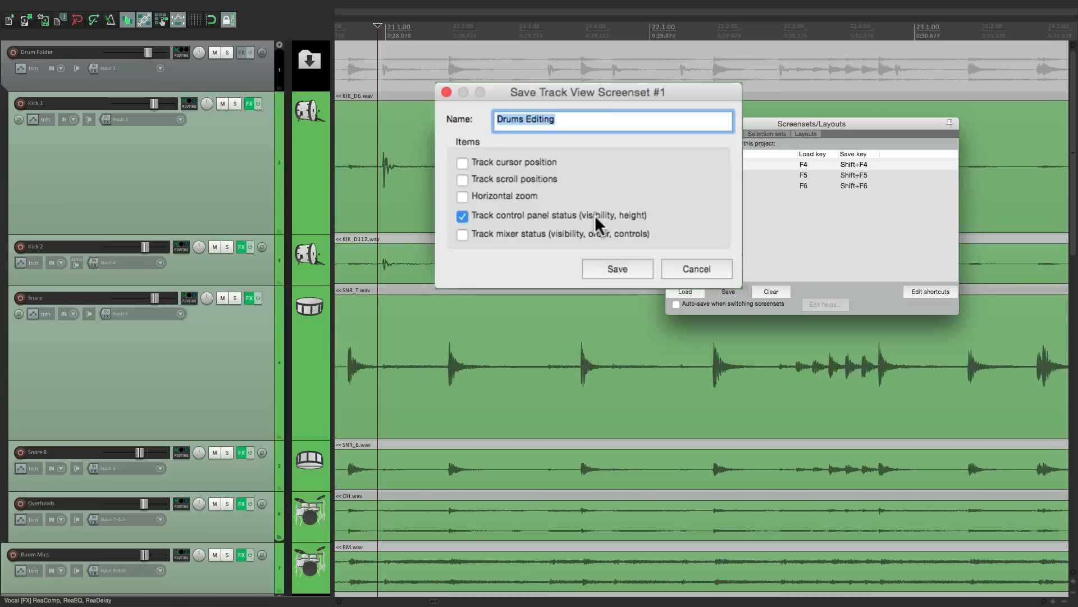
click(672, 264)
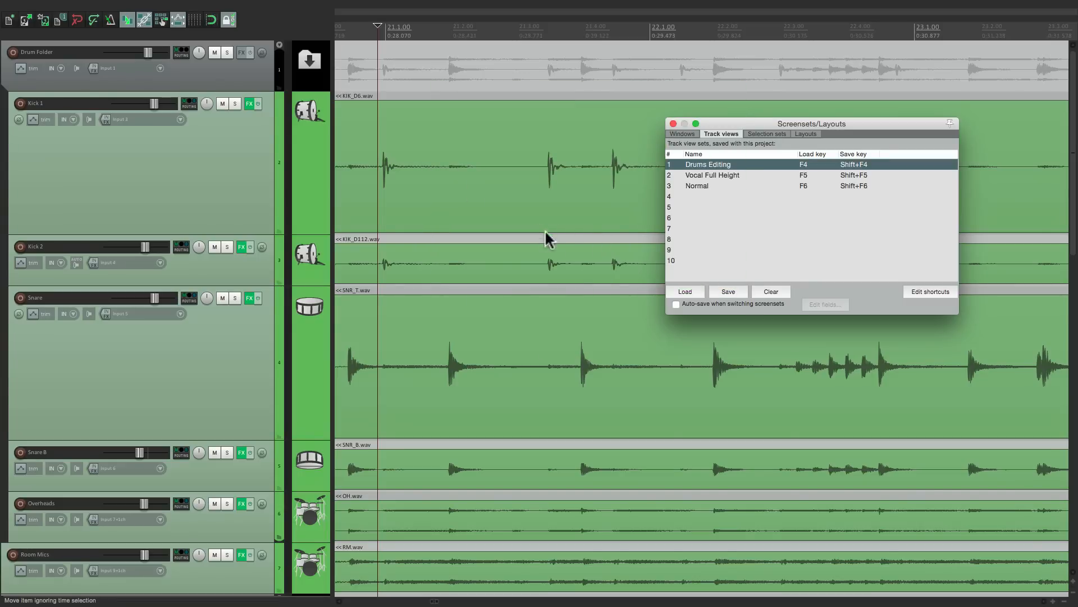
scroll(536, 242, down, 10)
scroll(536, 242, down, 5)
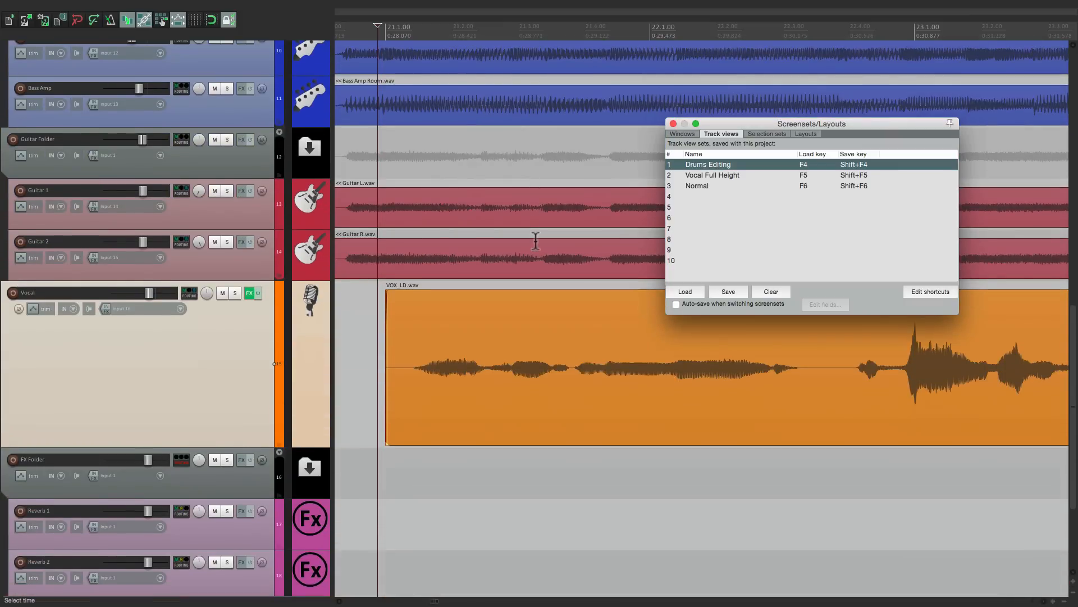
scroll(536, 241, up, 15)
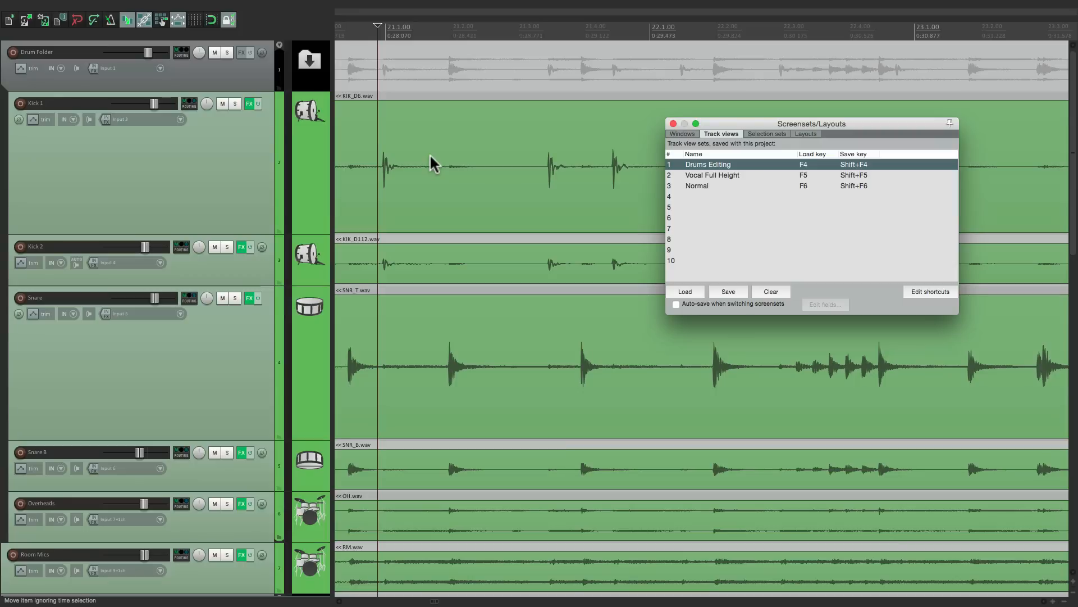
Step: In the Track Manager, hide all tracks from the track control panel except Drum Folder through Room Mics
key(ctrl+alt+m)
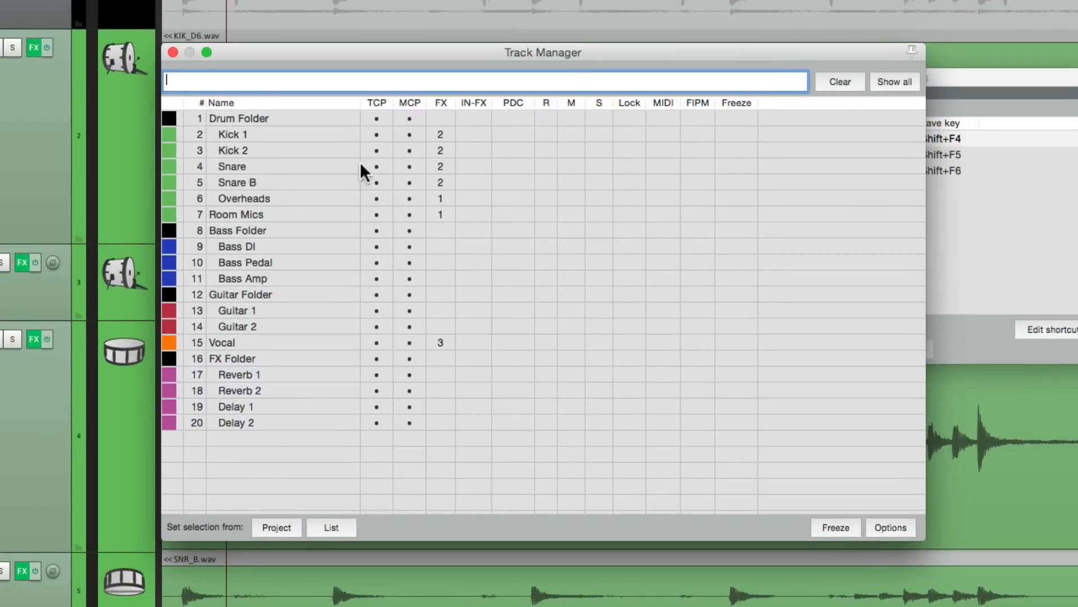
click(332, 117)
shift+click(324, 420)
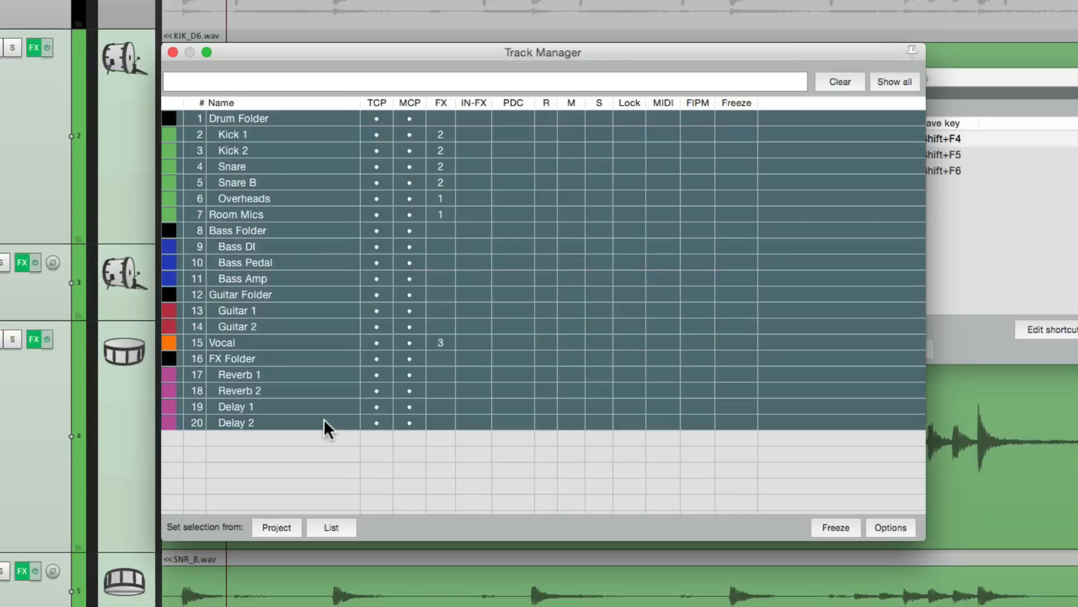
click(379, 119)
click(291, 117)
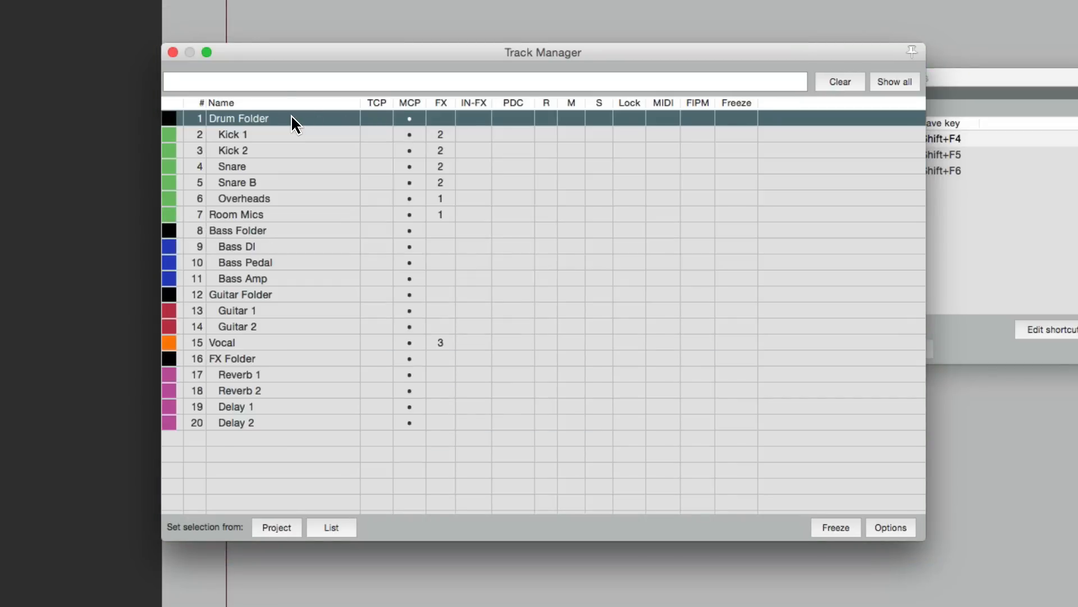
shift+click(304, 212)
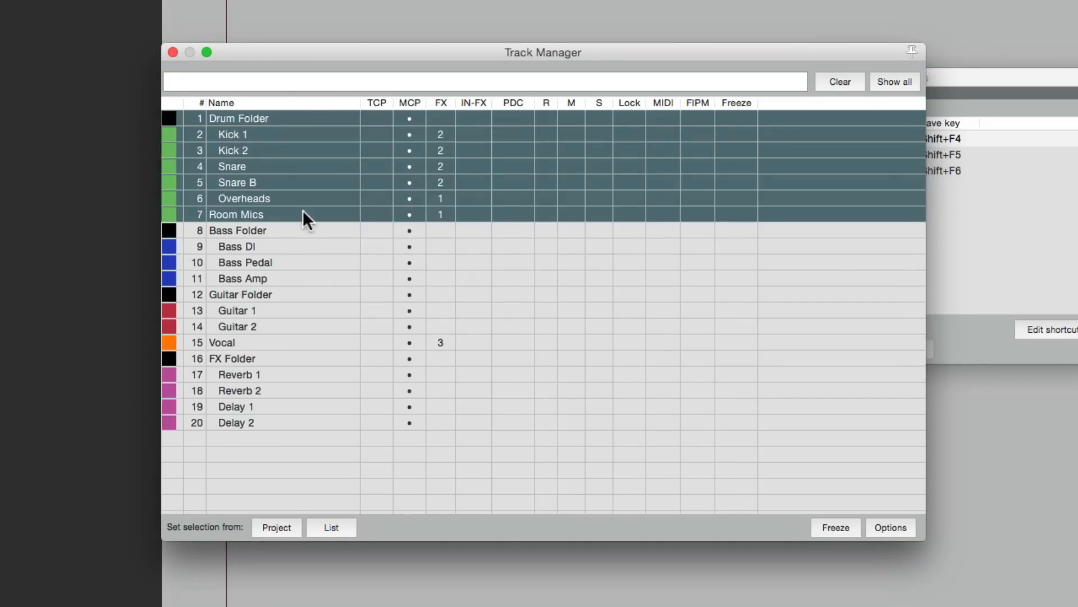
click(382, 120)
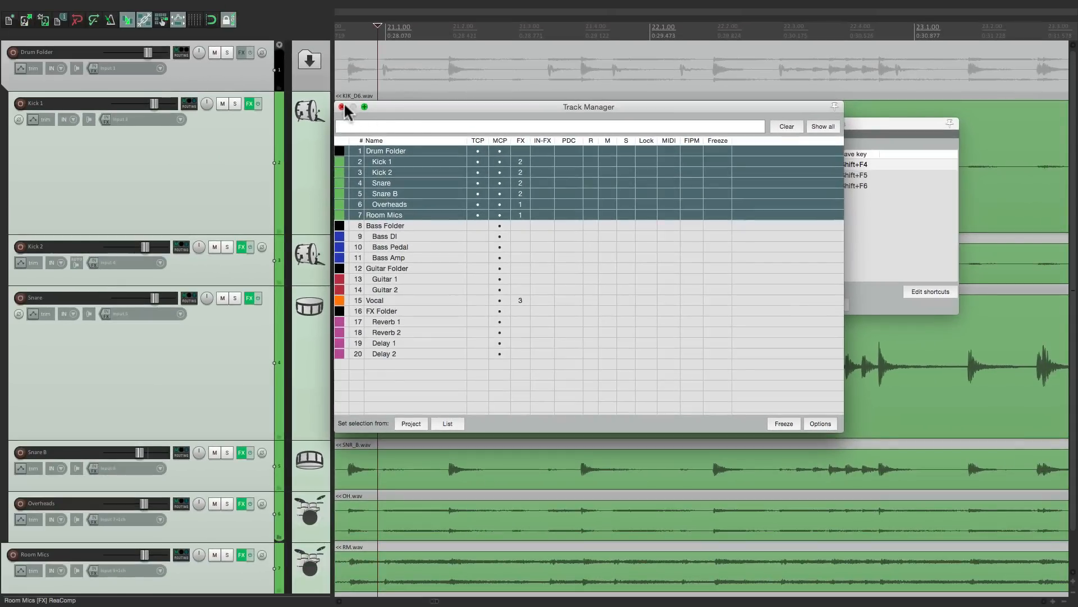
click(172, 53)
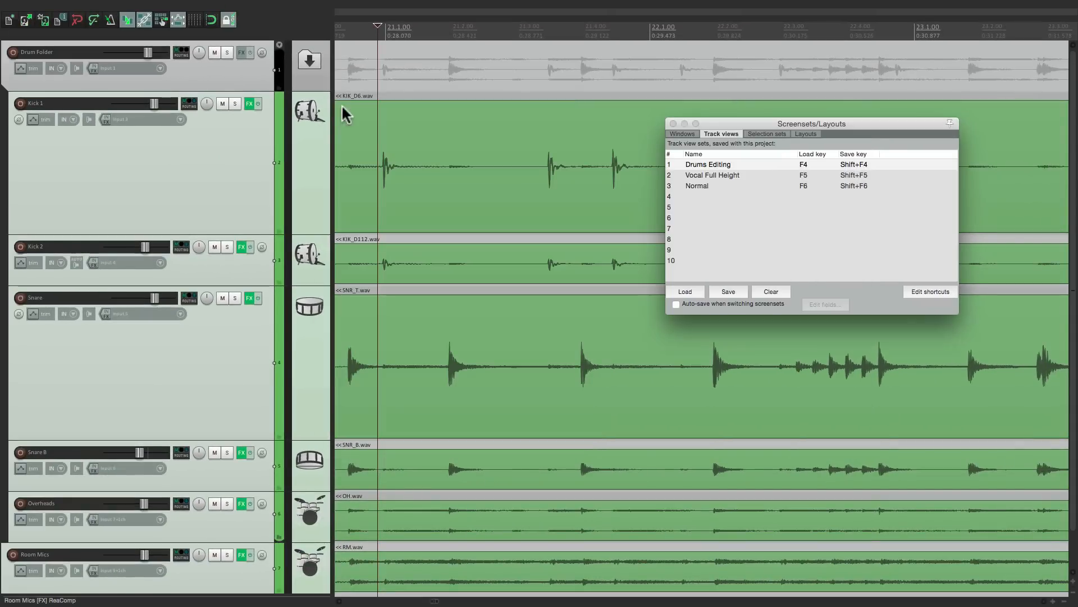
click(273, 167)
scroll(460, 227, down, 2)
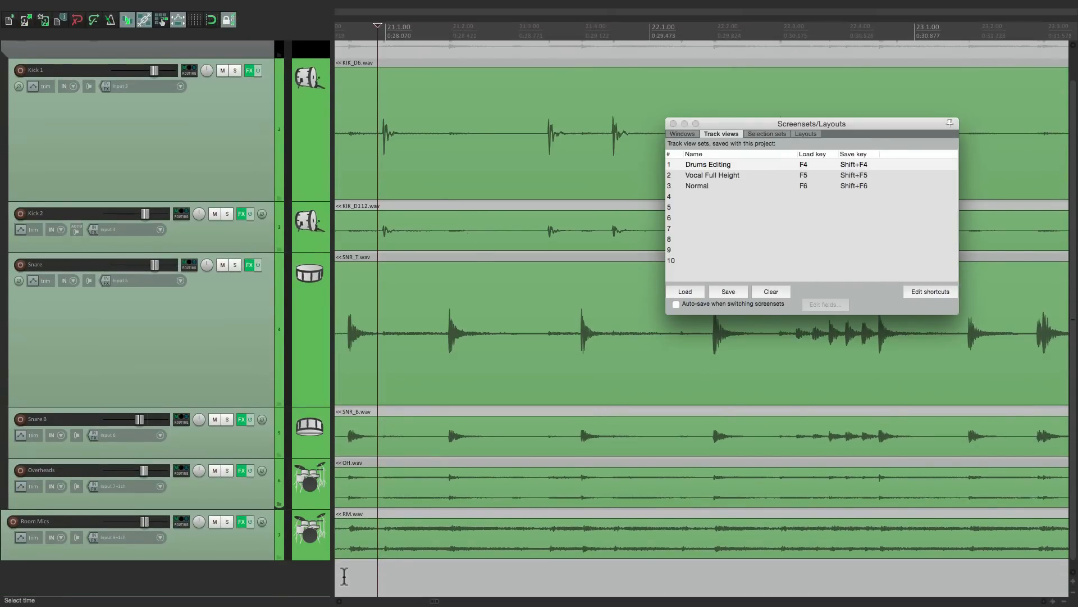
scroll(438, 332, up, 2)
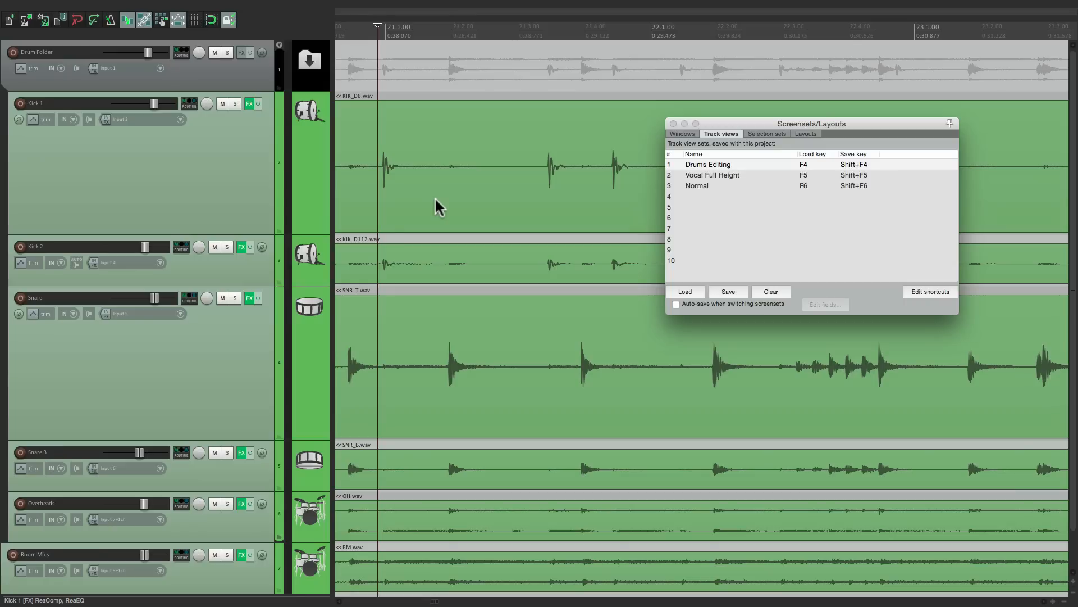
Step: Overwrite track view 1 "Drums Editing" with the drums-only layout, storing only the track control panel status (visibility, height)
click(707, 164)
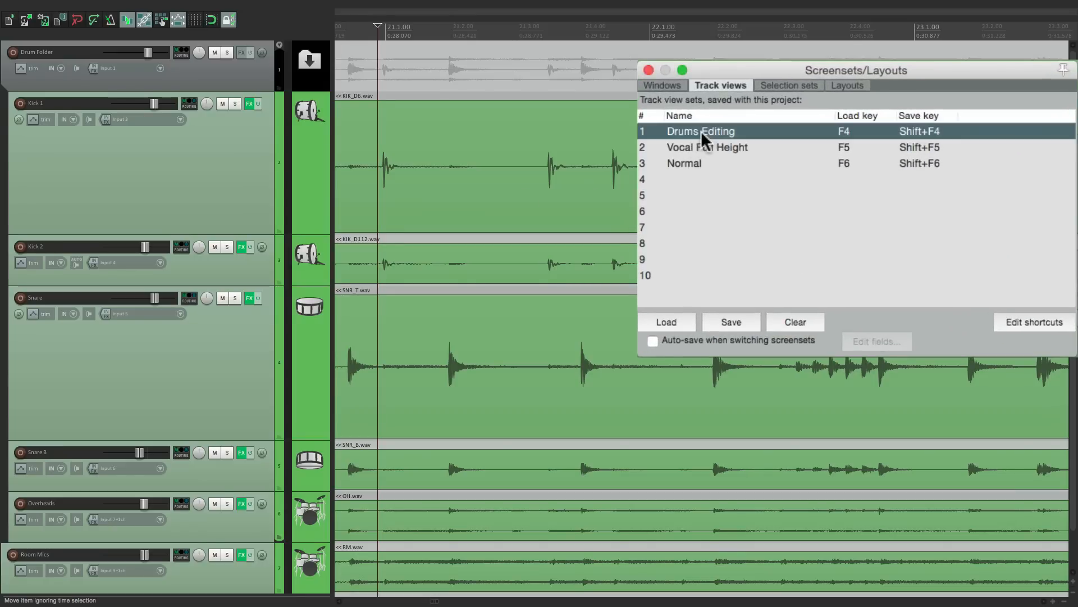
click(728, 322)
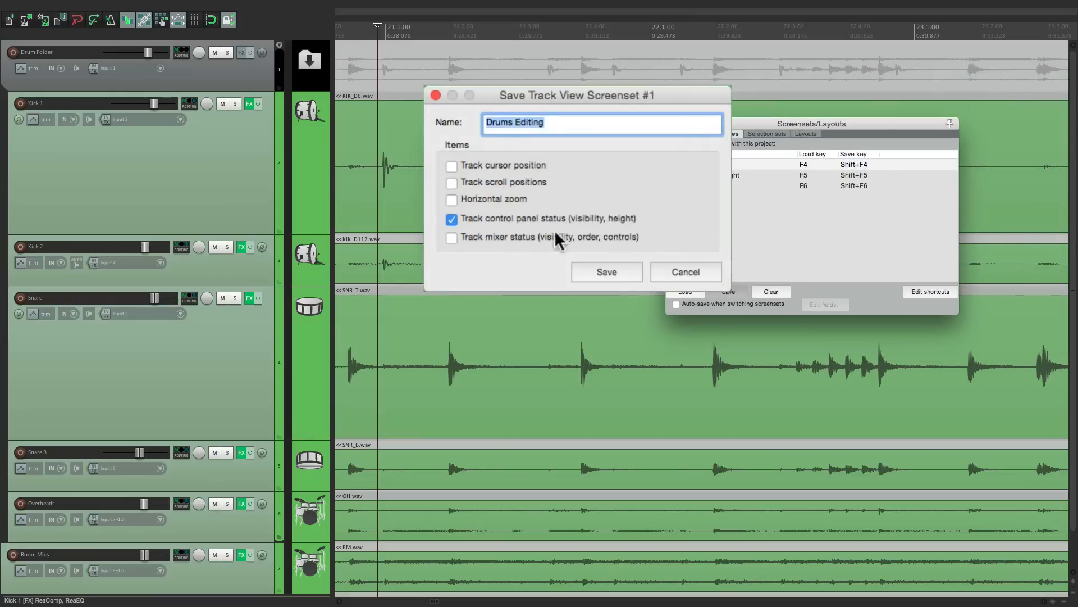
click(622, 271)
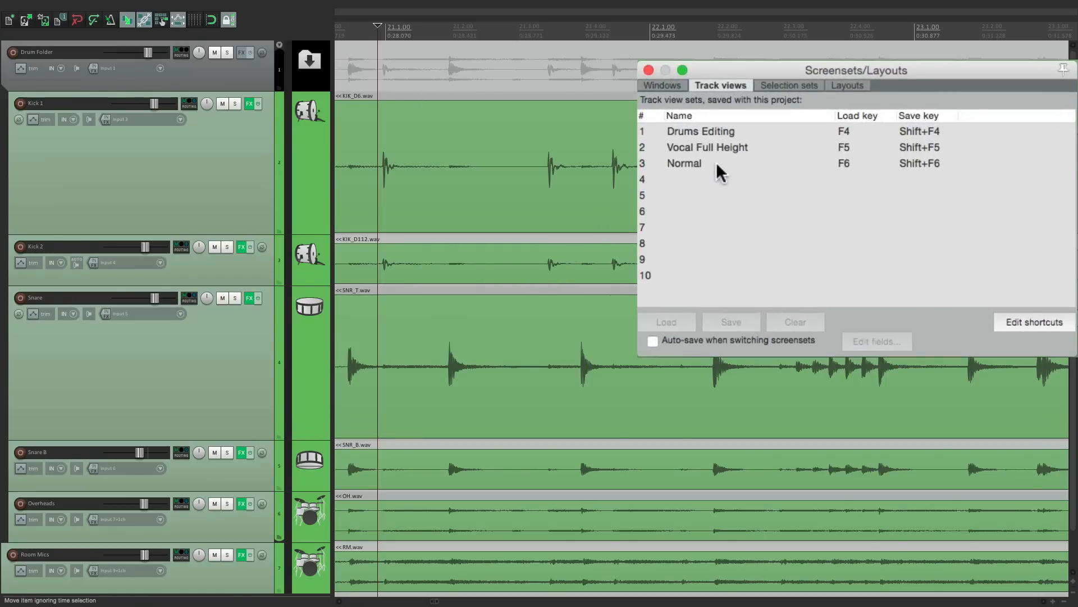
Step: Switch between the Normal and Drums Editing track views to compare which tracks each one shows
double_click(716, 163)
scroll(472, 326, down, 10)
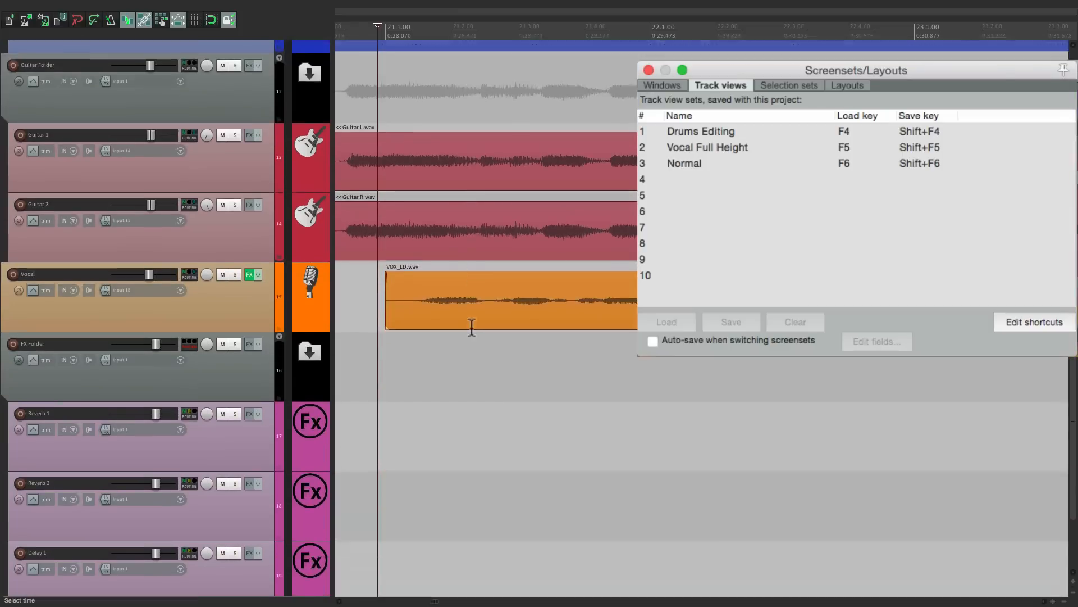
scroll(472, 327, up, 10)
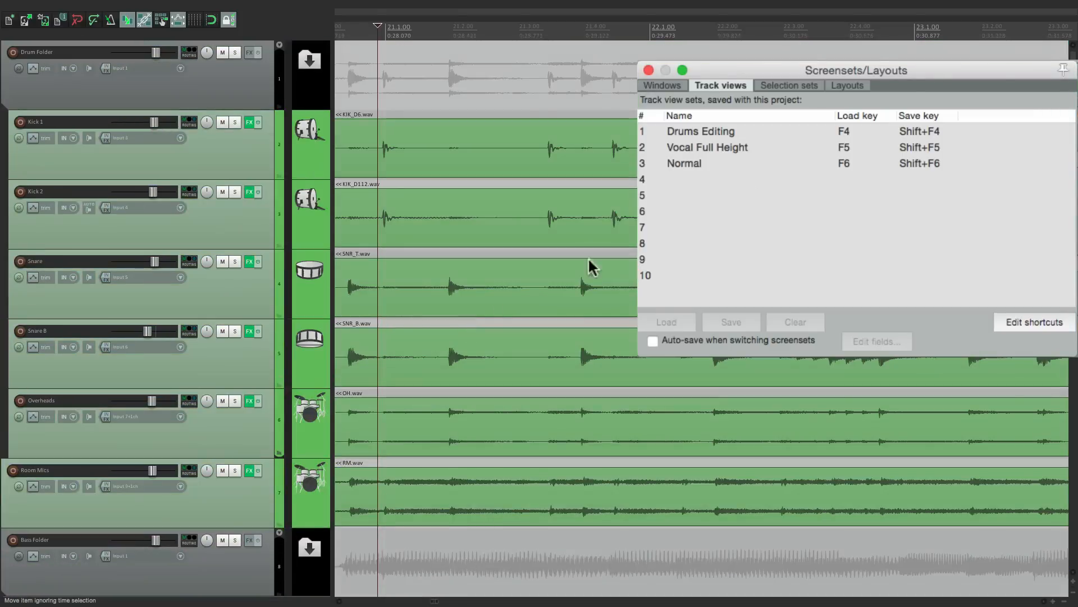
click(721, 134)
double_click(721, 133)
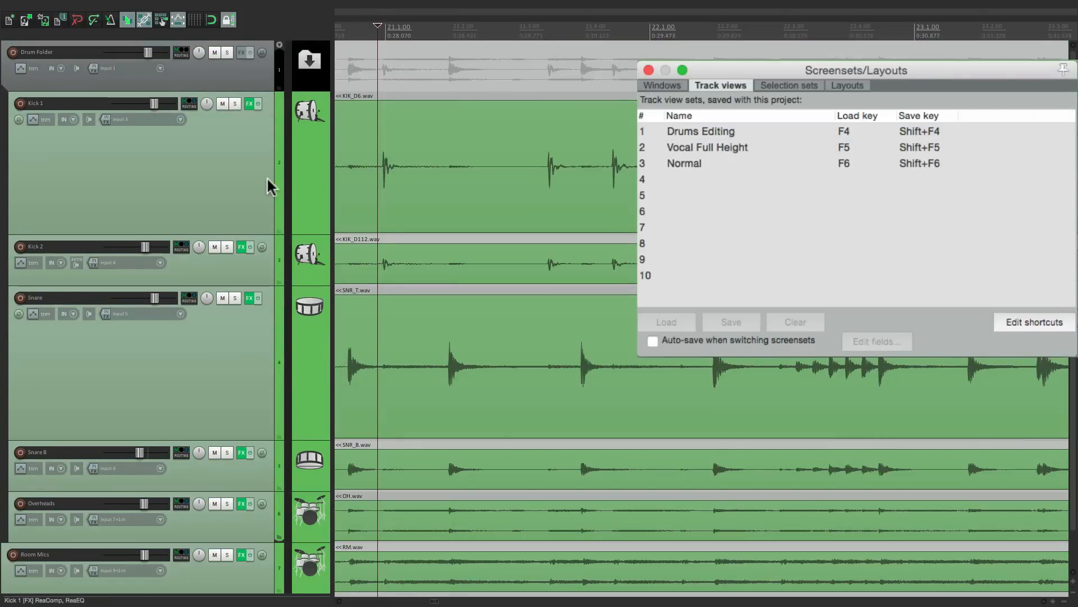
scroll(596, 229, up, 2)
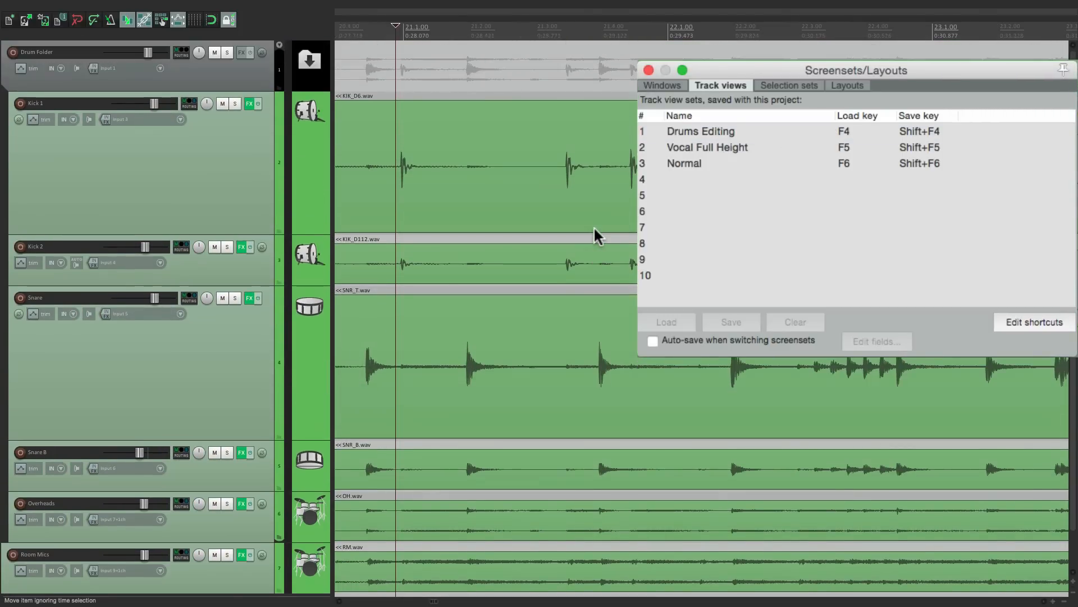
scroll(595, 229, down, 2)
scroll(594, 225, up, 2)
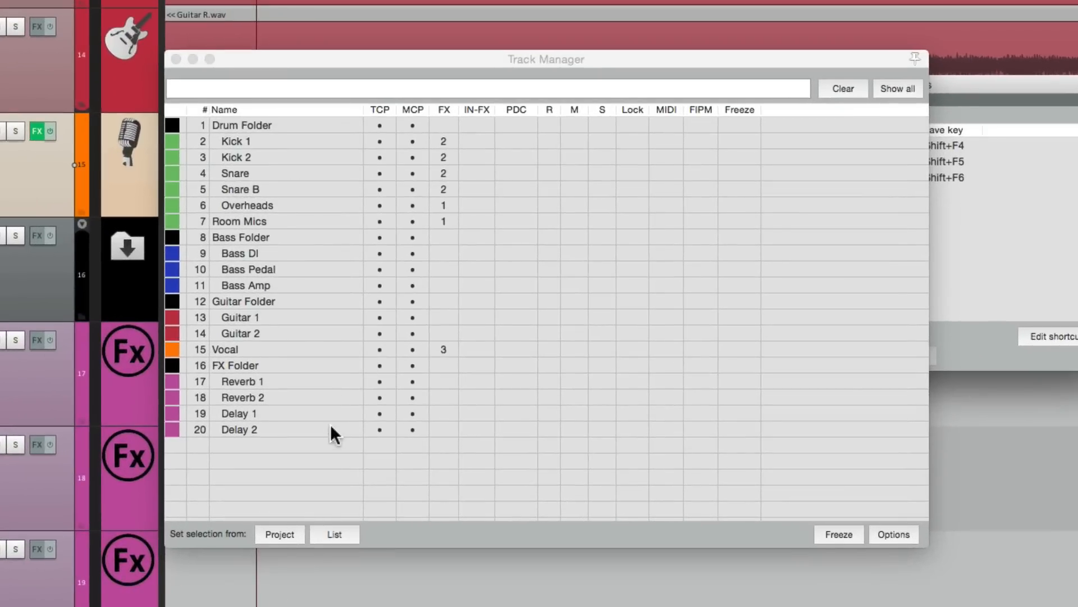
Step: In the Track Manager, hide all tracks from the track control panel except the Vocal track
click(331, 431)
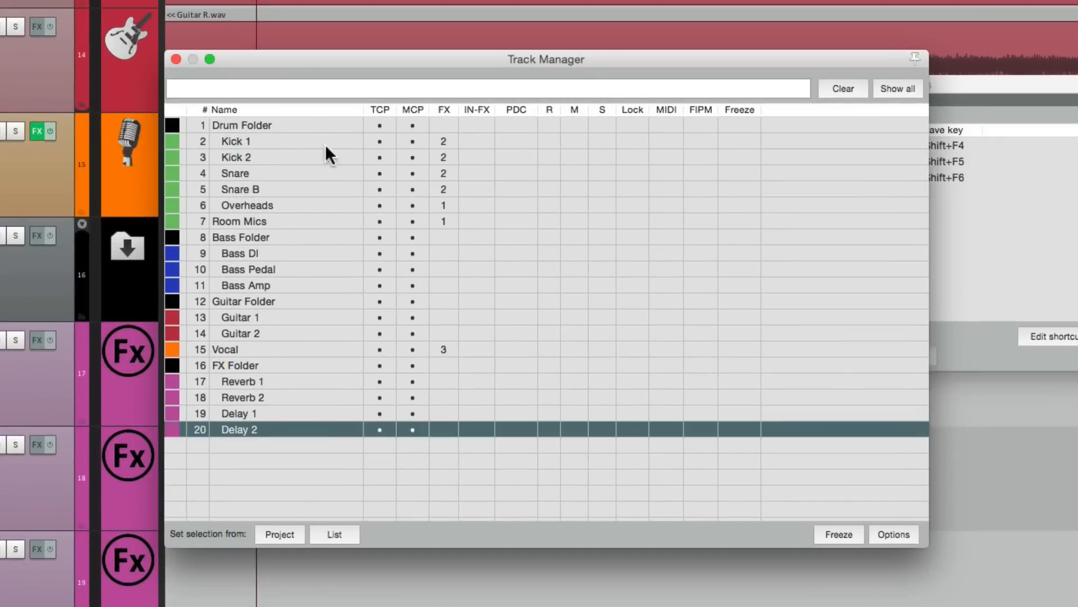
shift+click(321, 123)
click(386, 124)
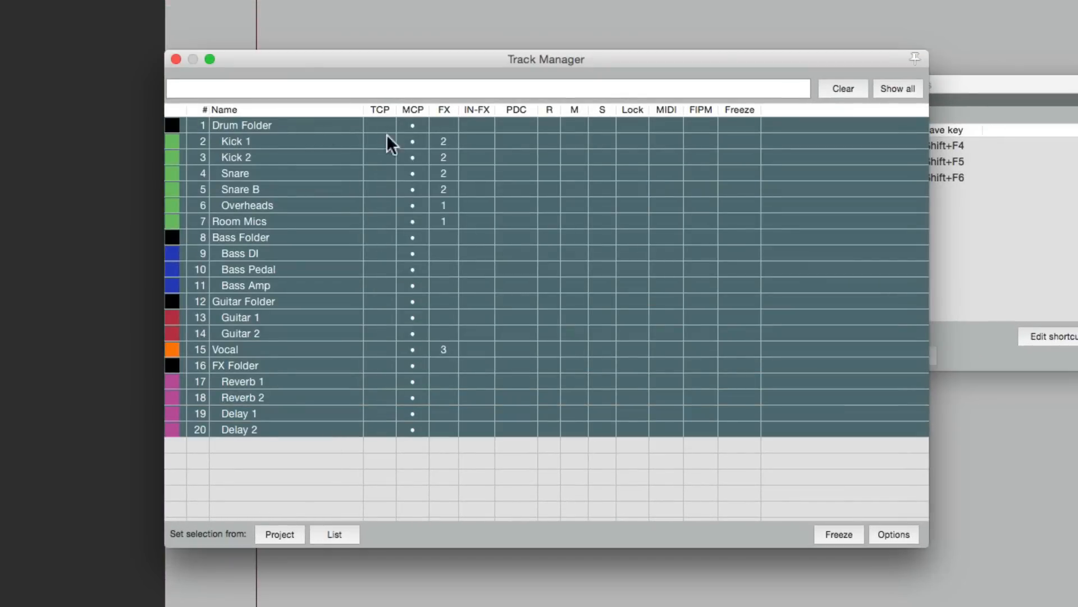
click(376, 487)
click(385, 350)
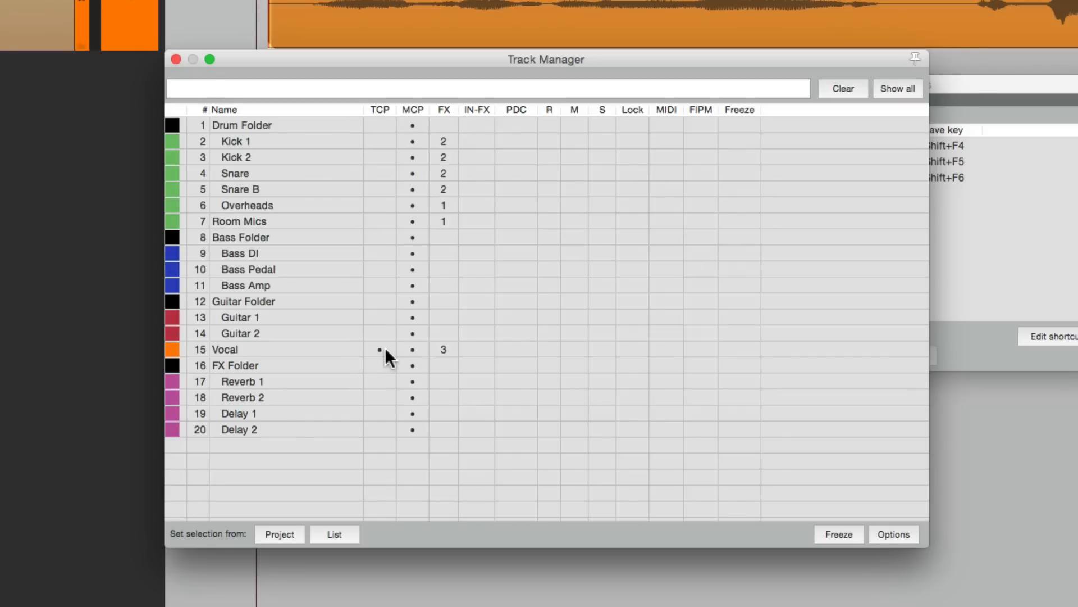
click(176, 59)
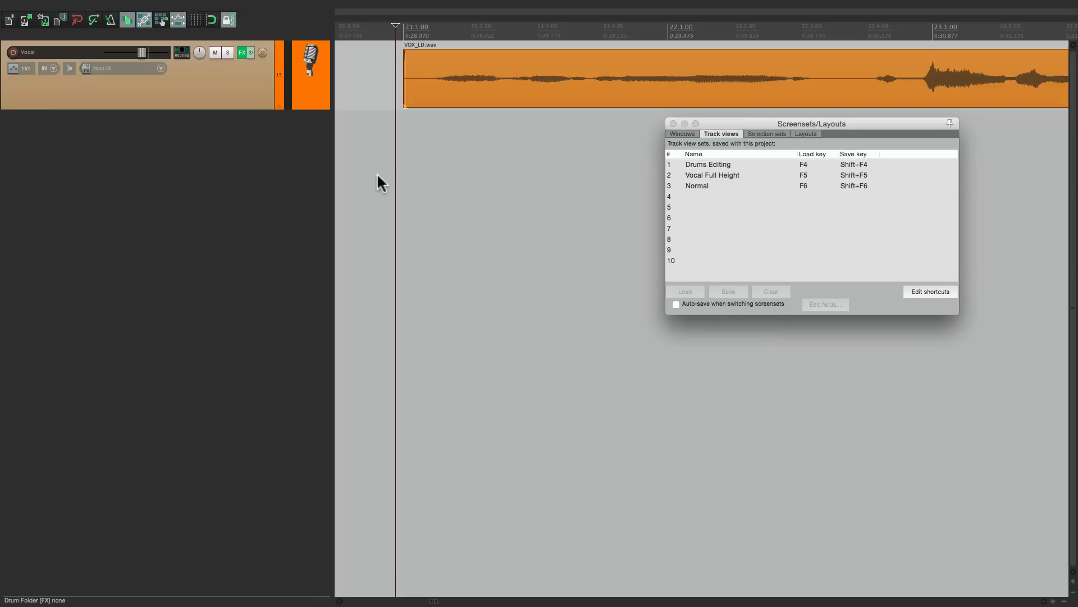
Step: Expand the Vocal track to the full arrange height and overwrite track view 2 "Vocal Full Height" with only the track control panel status
key(F5)
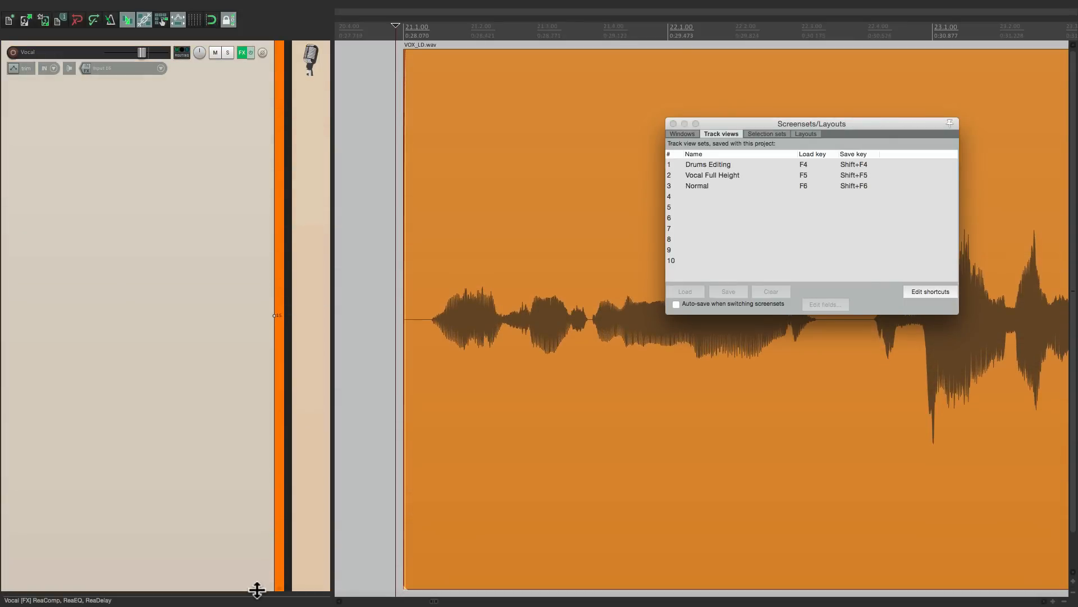
click(687, 154)
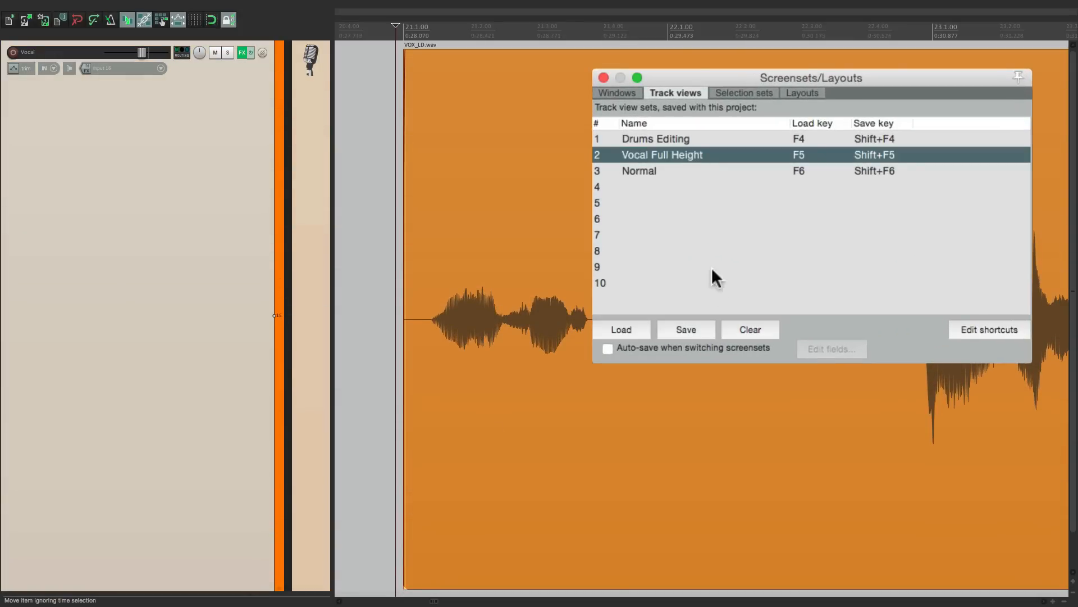
click(686, 330)
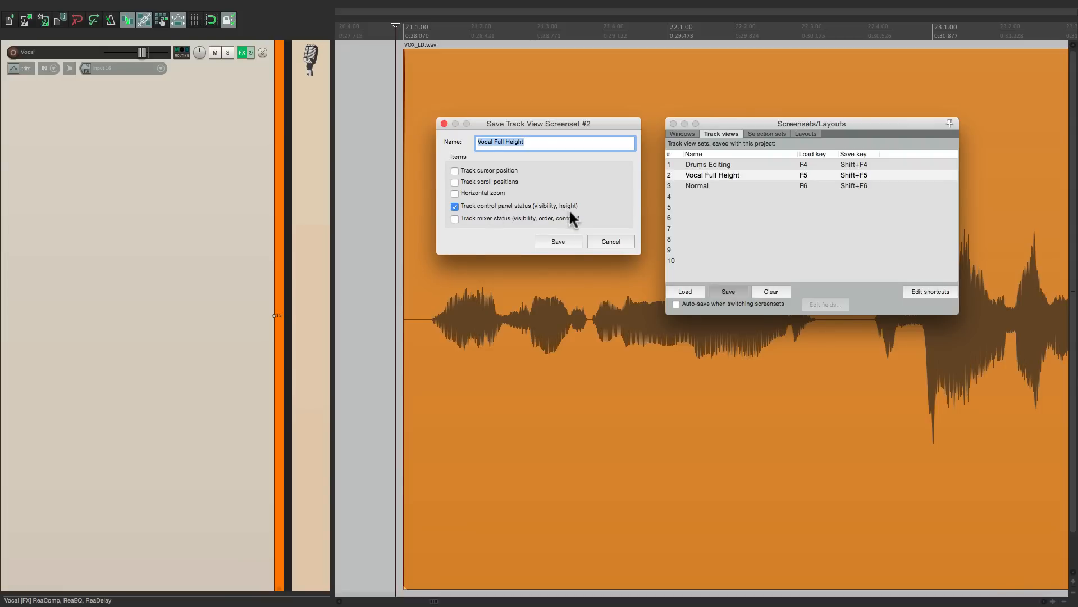
click(560, 242)
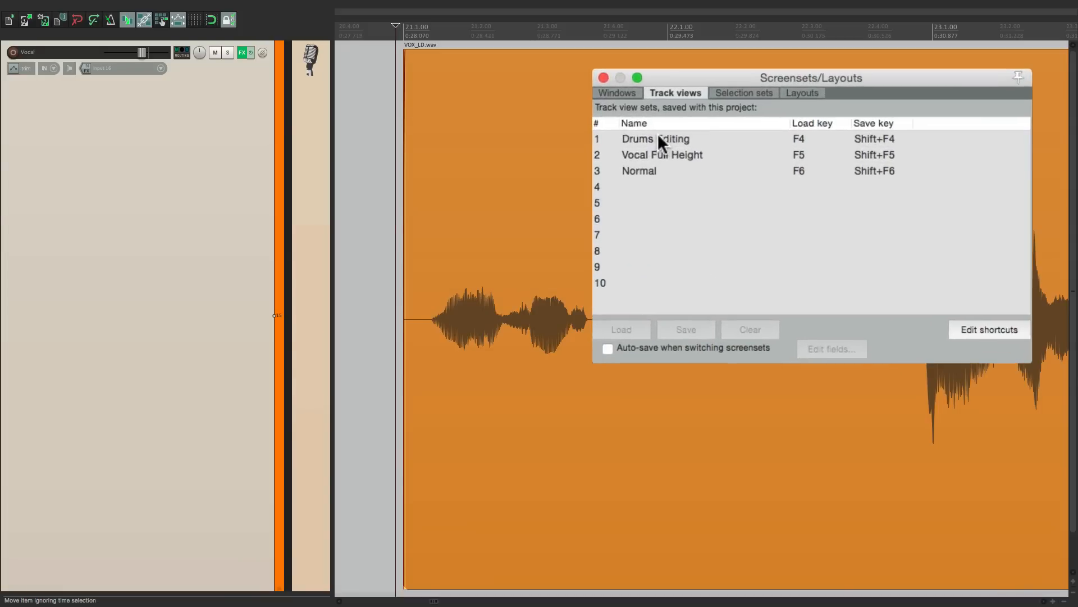
Step: Load the Drums Editing and Vocal Full Height track views to check that each recalls only its own tracks
double_click(659, 139)
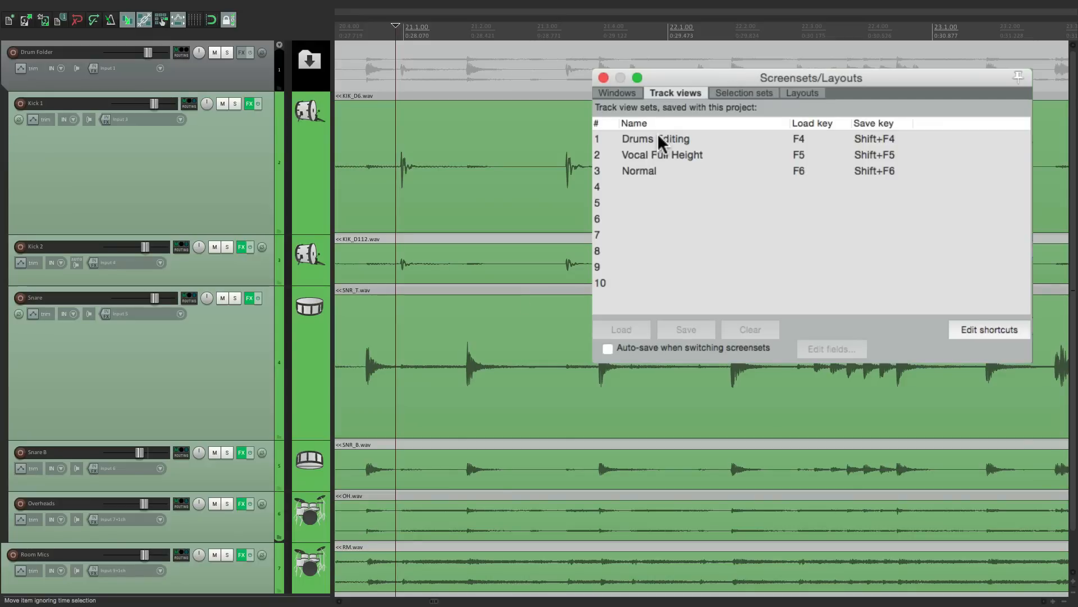
scroll(490, 332, down, 2)
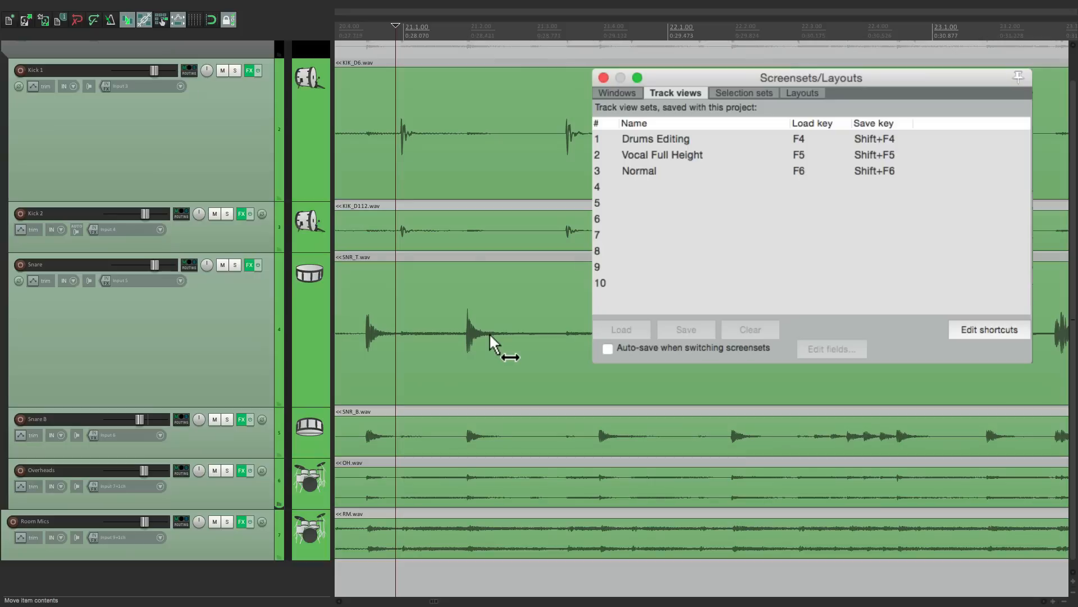
double_click(664, 154)
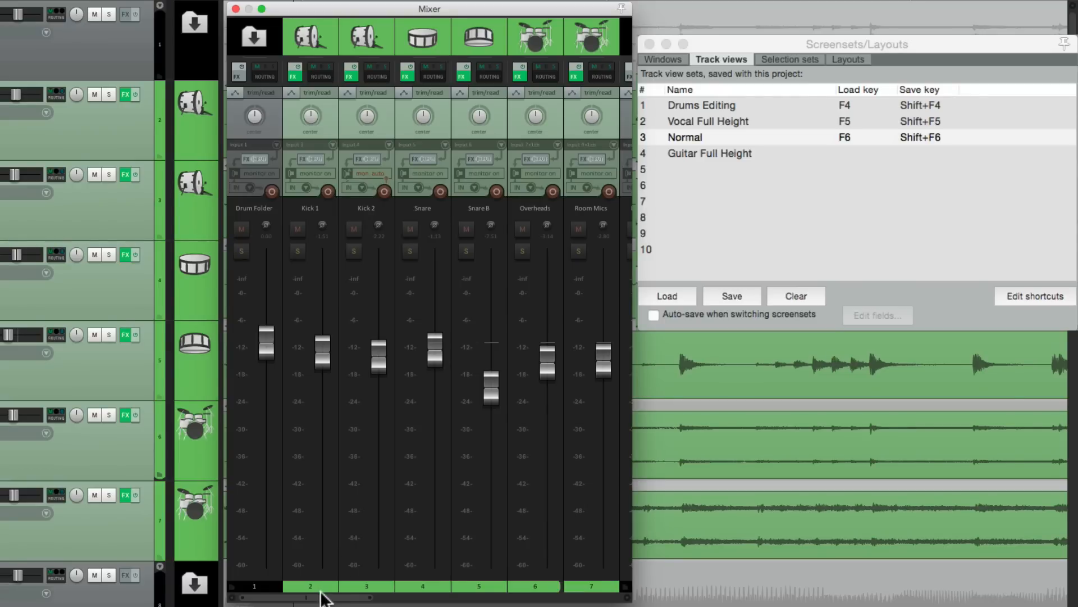
Step: Clear the Guitar Full Height, Normal and Vocal Full Height track views, keeping only Drums Editing
drag(323, 597, 613, 597)
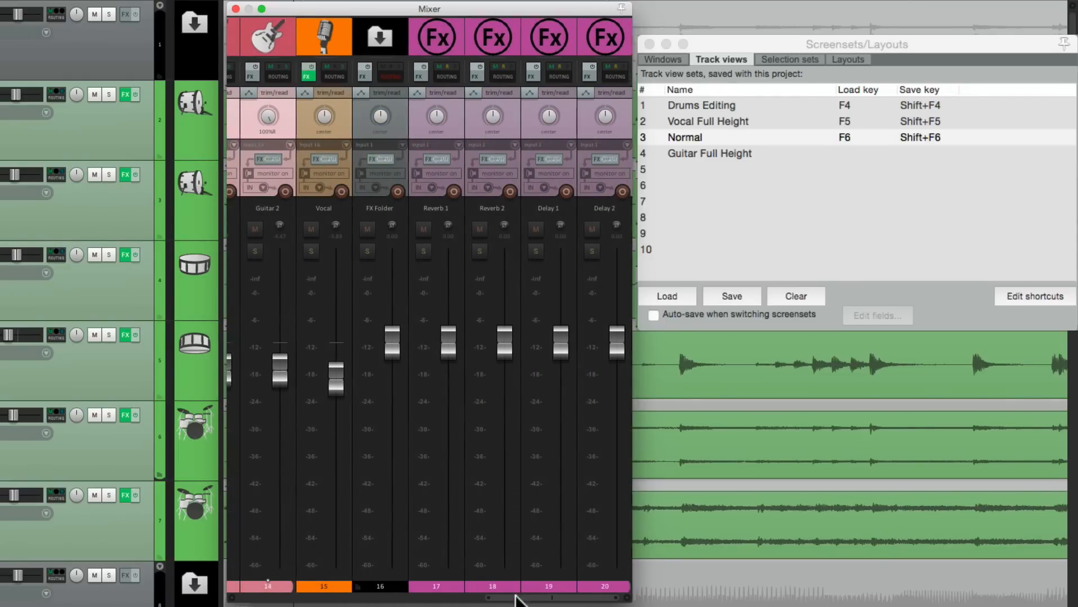
drag(510, 597, 284, 597)
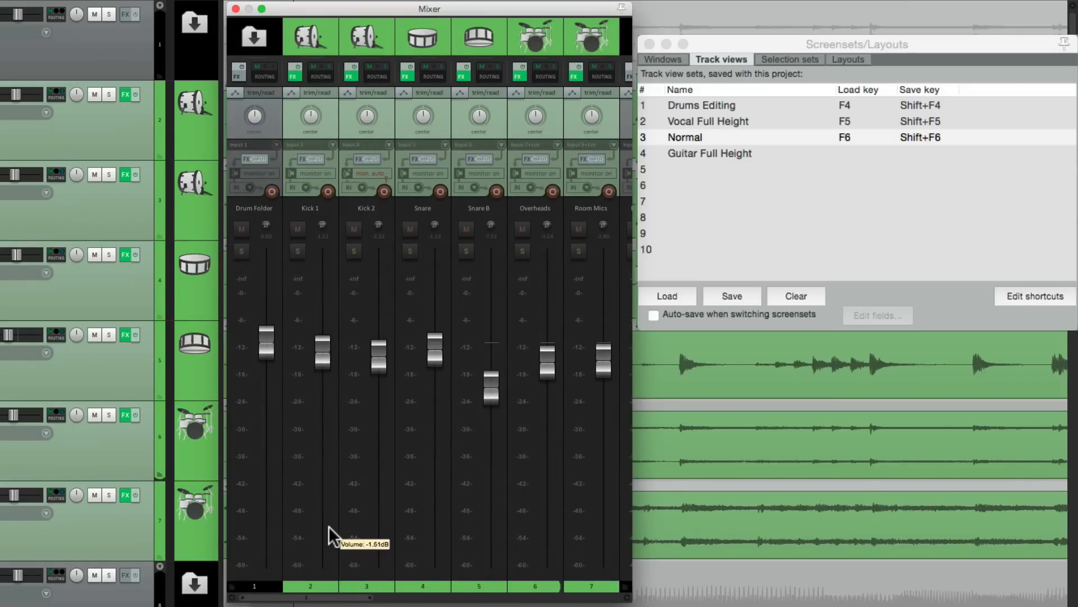
click(705, 154)
click(787, 296)
click(756, 152)
click(754, 138)
click(786, 296)
click(765, 123)
click(788, 295)
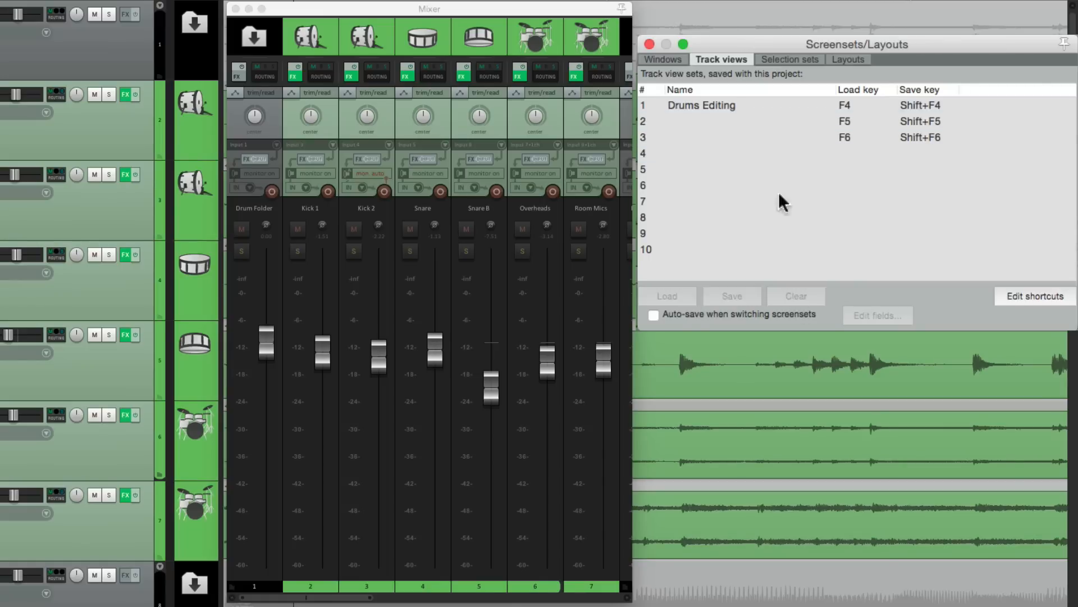
Step: Clear the Drums Editing track view and save slot 1 as "Normal" with only the track mixer status included
click(781, 105)
click(794, 296)
click(701, 109)
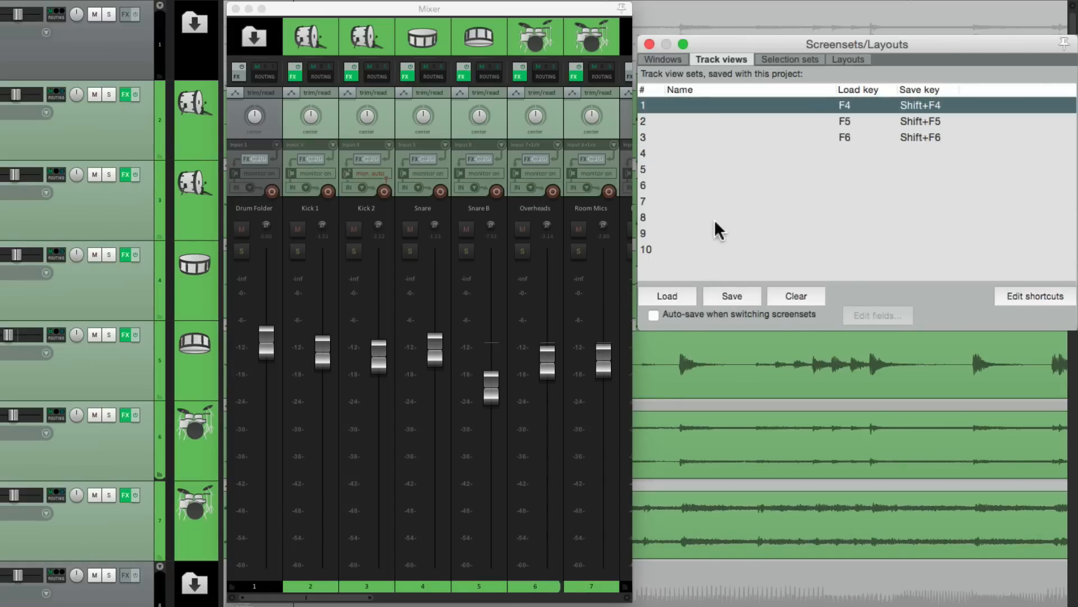
click(725, 291)
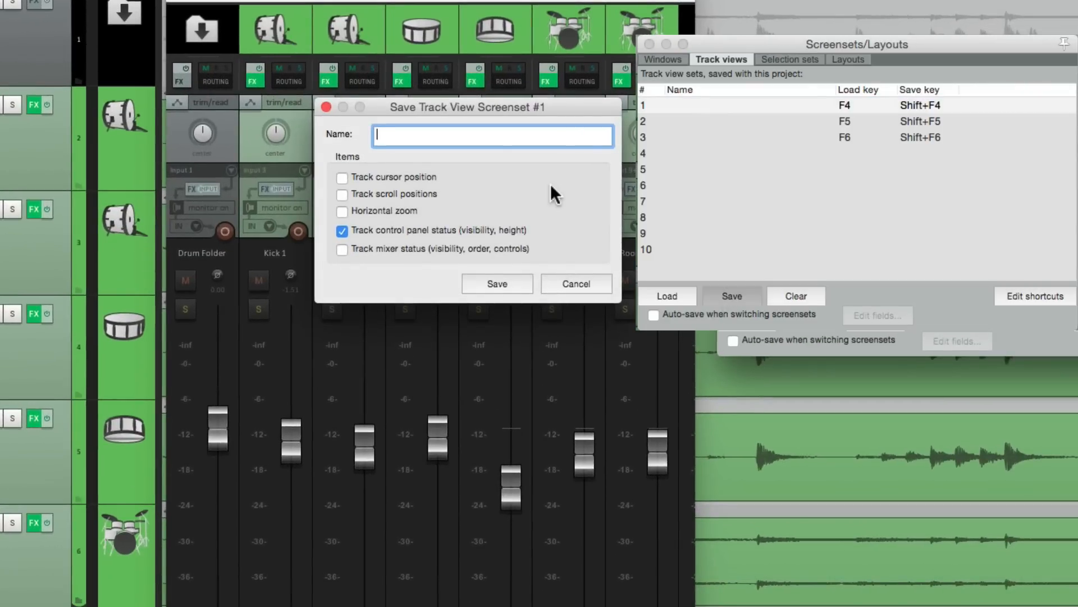
click(342, 244)
click(342, 231)
text(Normal)
click(494, 281)
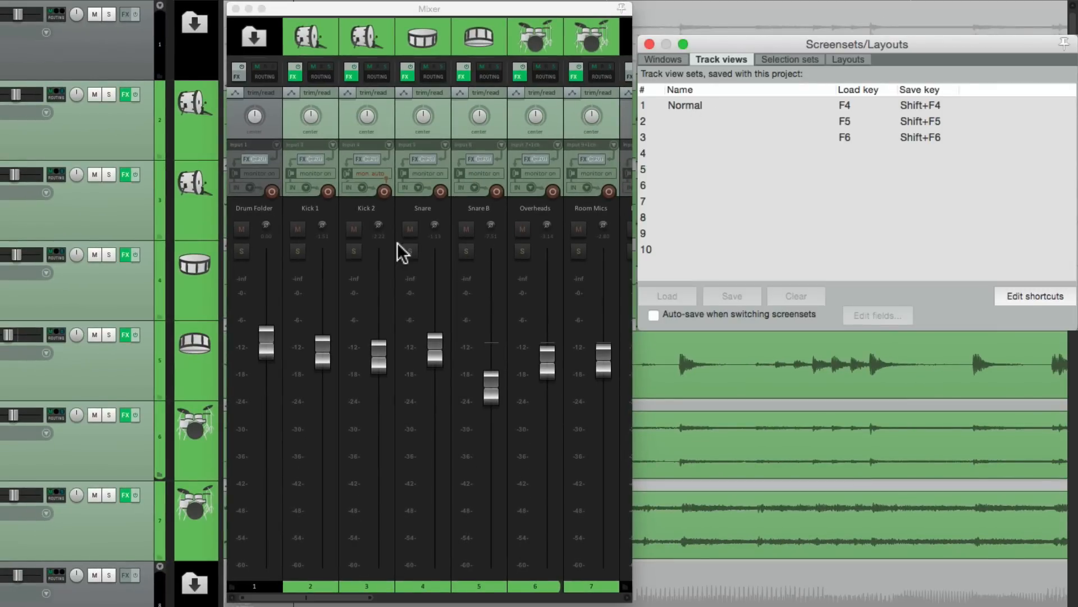
Step: In the Track Manager, hide all tracks from the mixer except Drum Folder through Room Mics
key(super+shift+m)
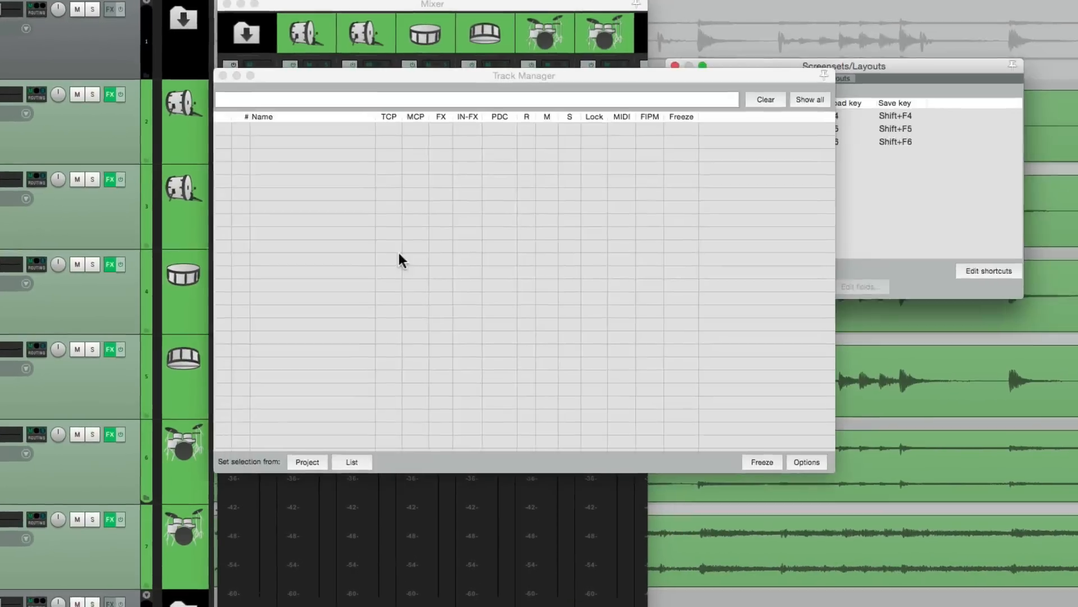
click(335, 137)
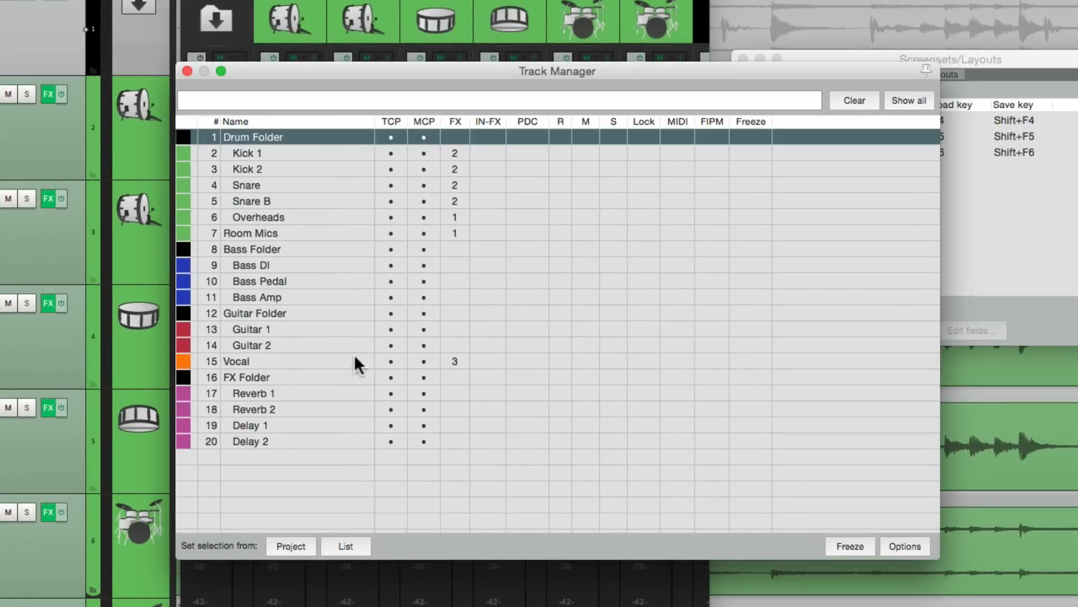
shift+click(333, 440)
click(423, 437)
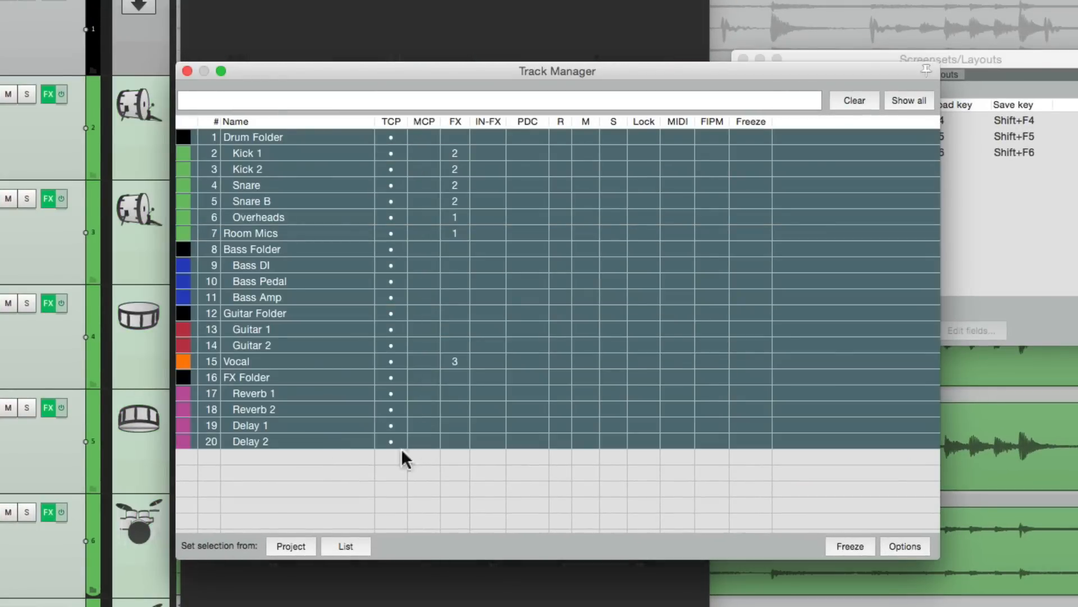
click(368, 472)
click(354, 139)
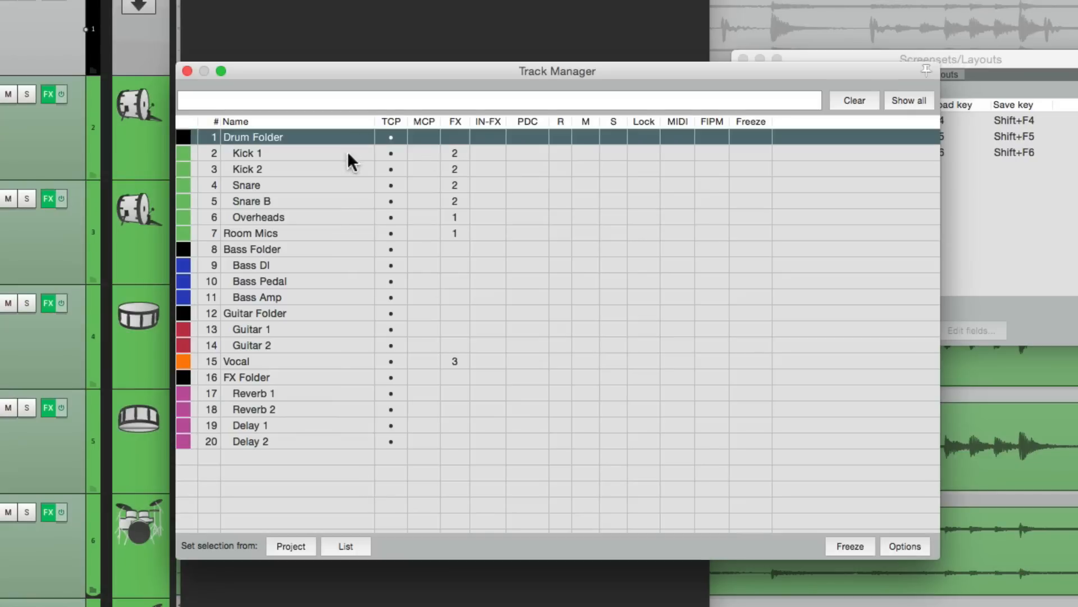
shift+click(323, 232)
click(425, 139)
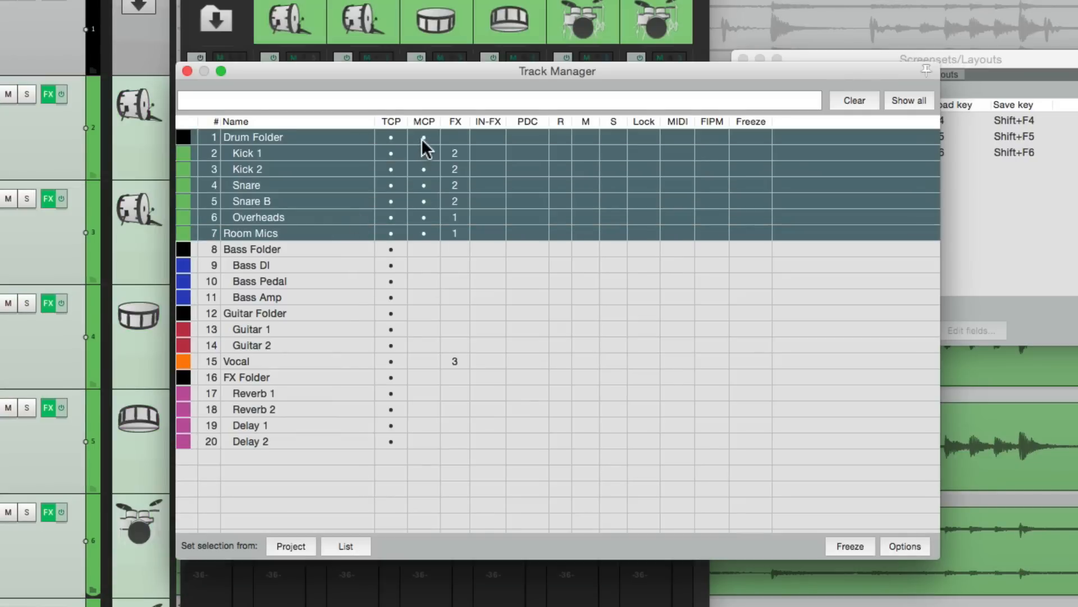
click(188, 71)
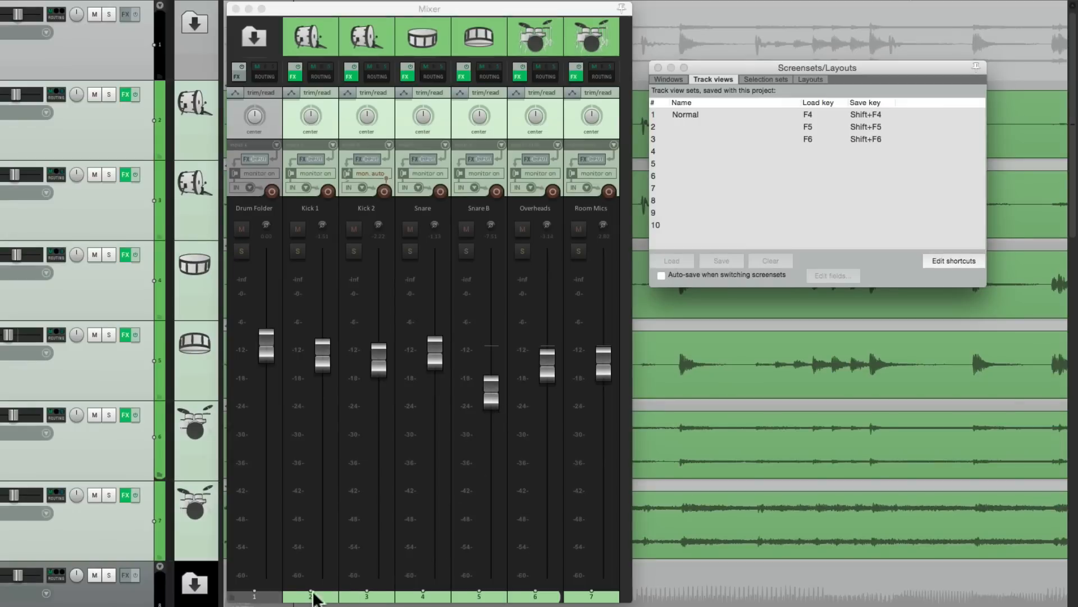
Step: Resize the Mixer window to fit the drum tracks and save track view 2 as "Drums" with the track mixer status
click(631, 598)
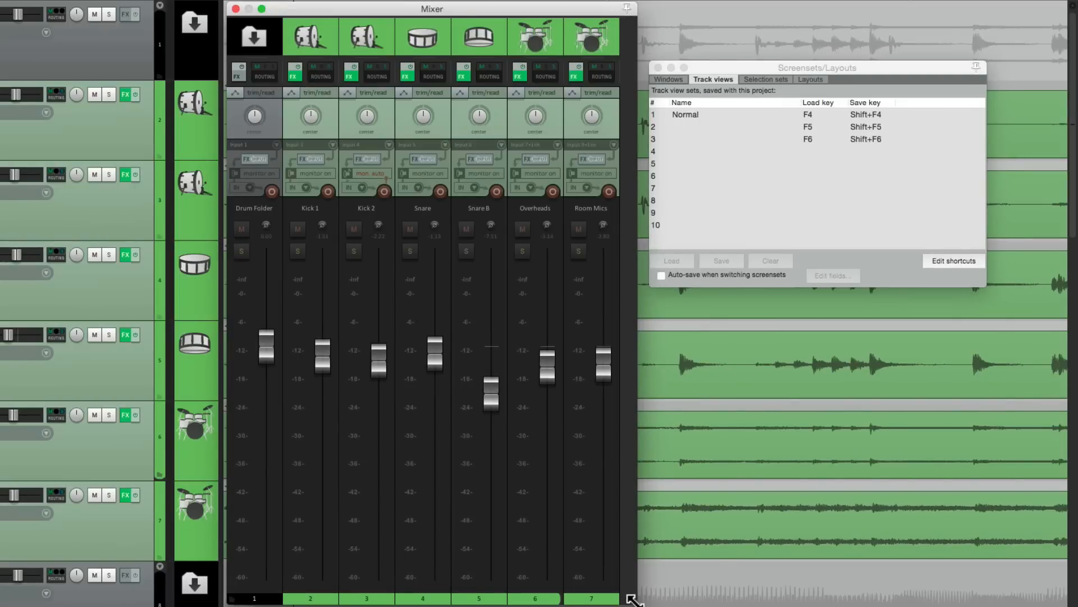
mouse_move(631, 598)
mouse_down()
mouse_move(744, 595)
mouse_move(568, 584)
mouse_move(730, 604)
mouse_move(629, 598)
mouse_up()
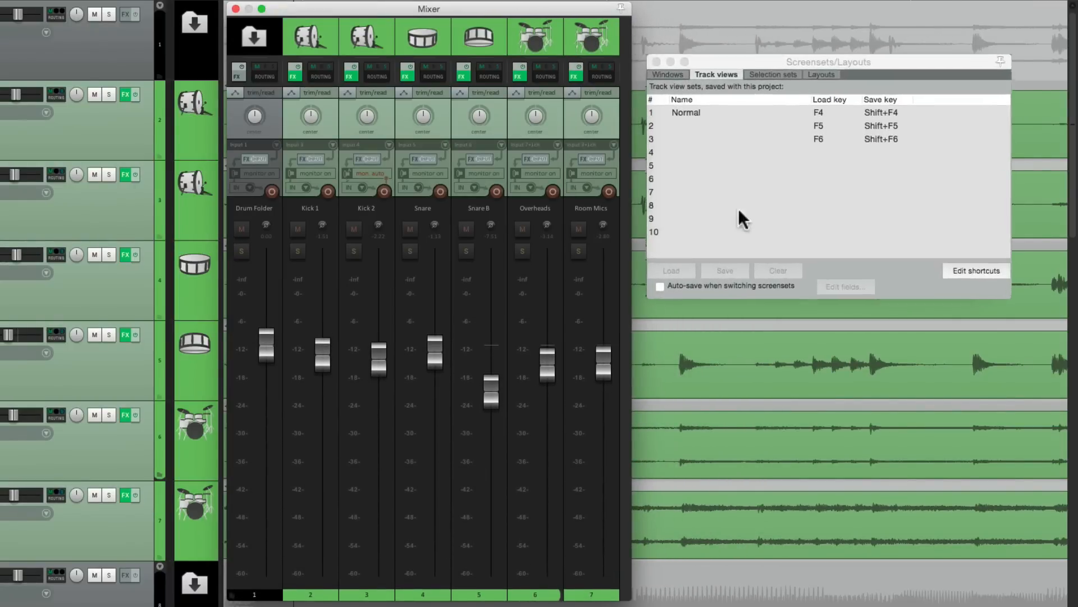
click(713, 121)
click(731, 296)
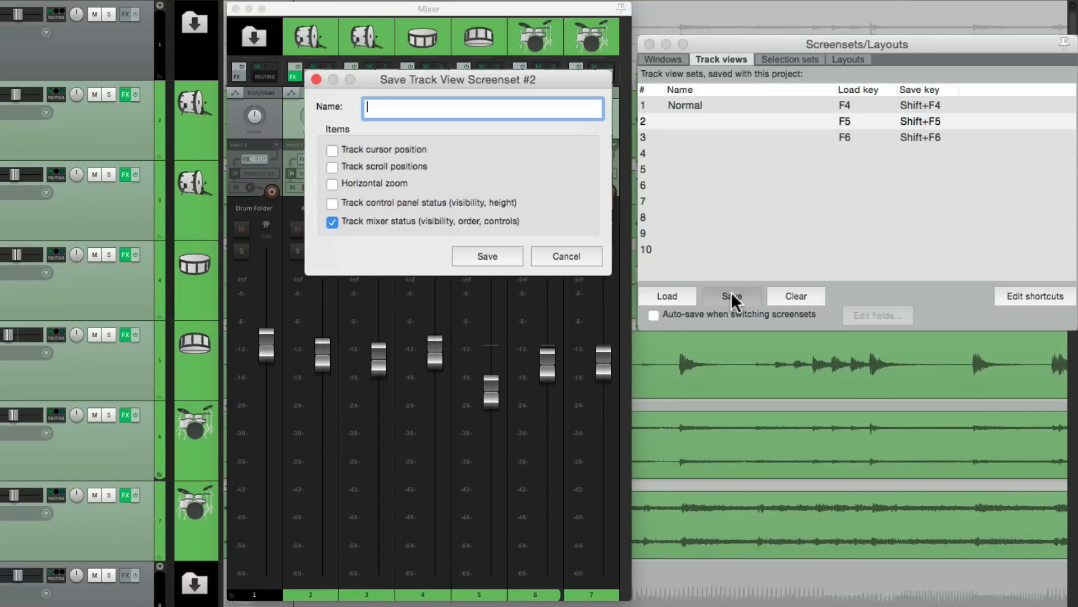
text(Drums)
key(Return)
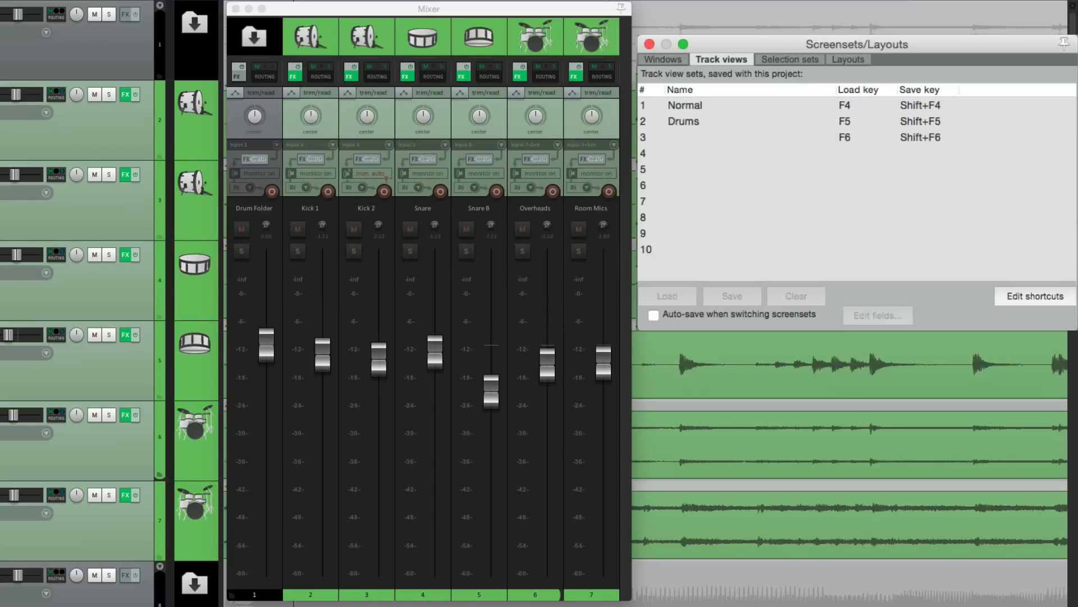
Step: Load the Normal track view, then show only Guitar Folder, Guitar 1 and Guitar 2 in the mixer using the Track Manager
double_click(723, 105)
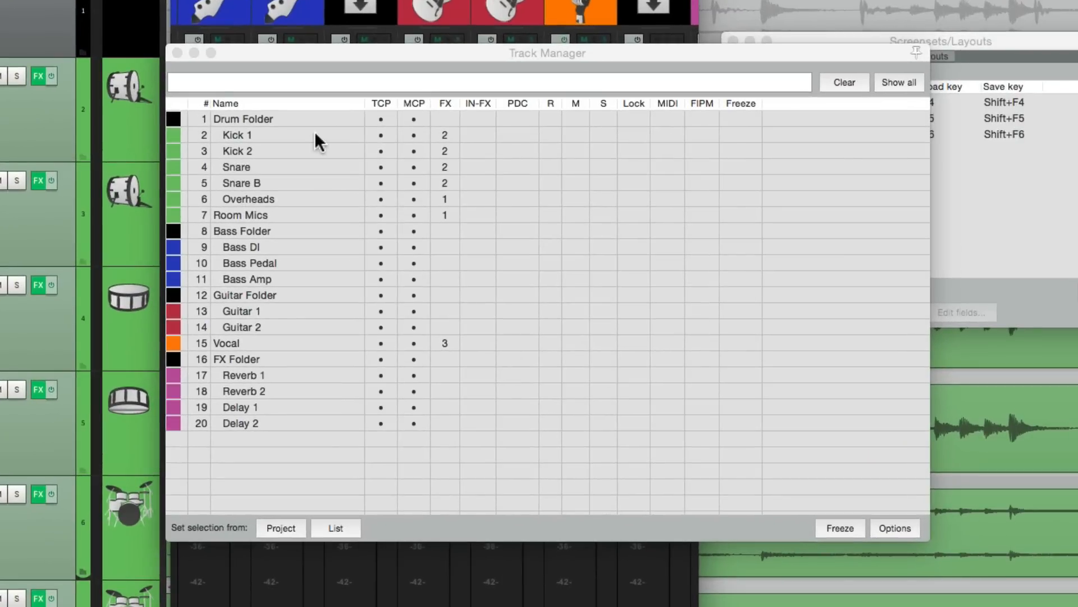
click(329, 118)
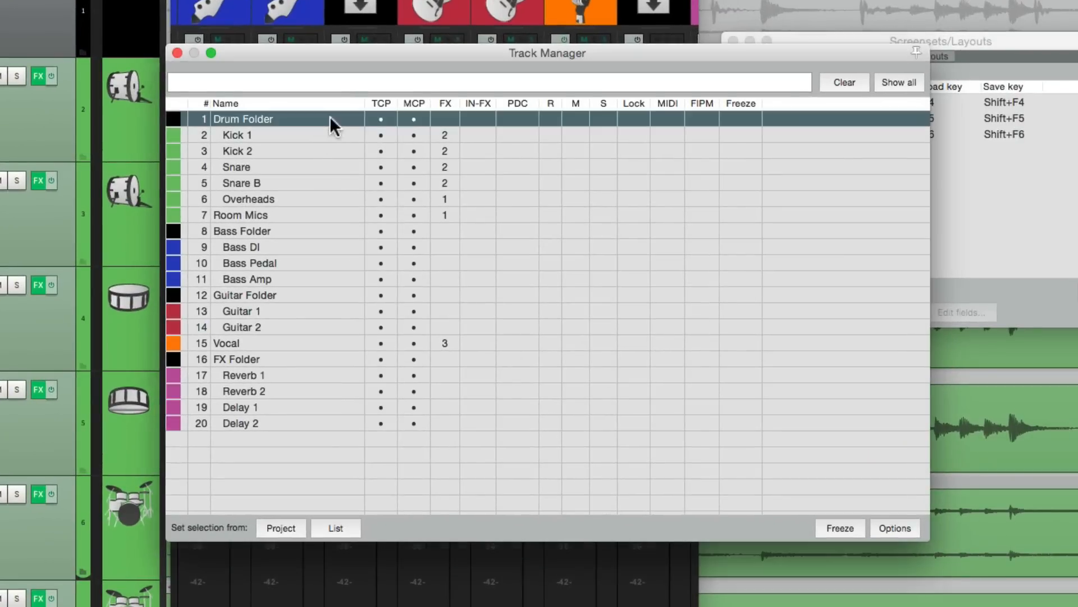
shift+click(330, 423)
click(413, 425)
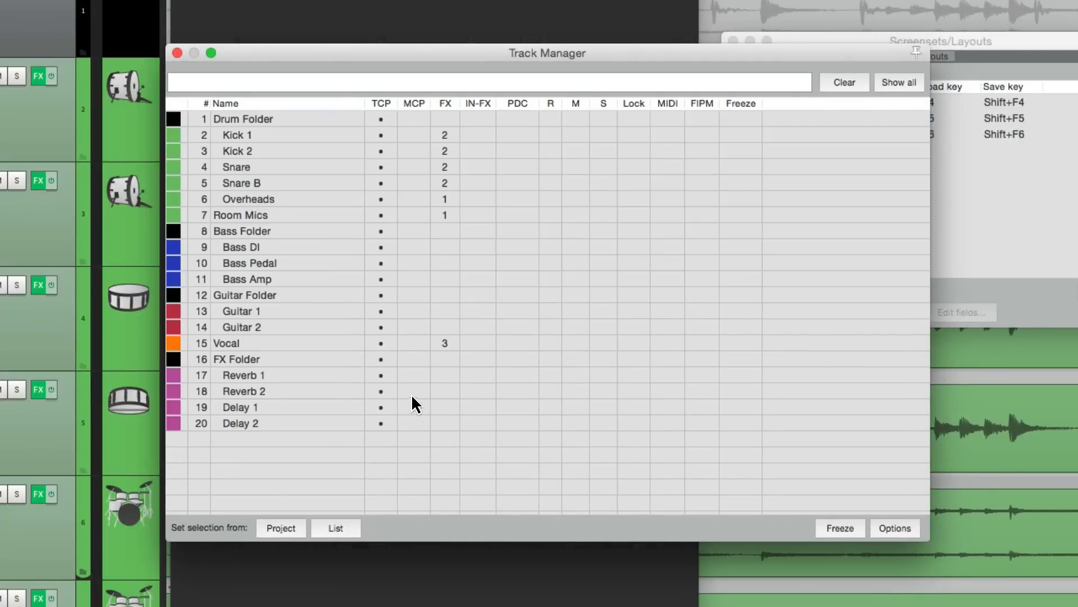
click(413, 296)
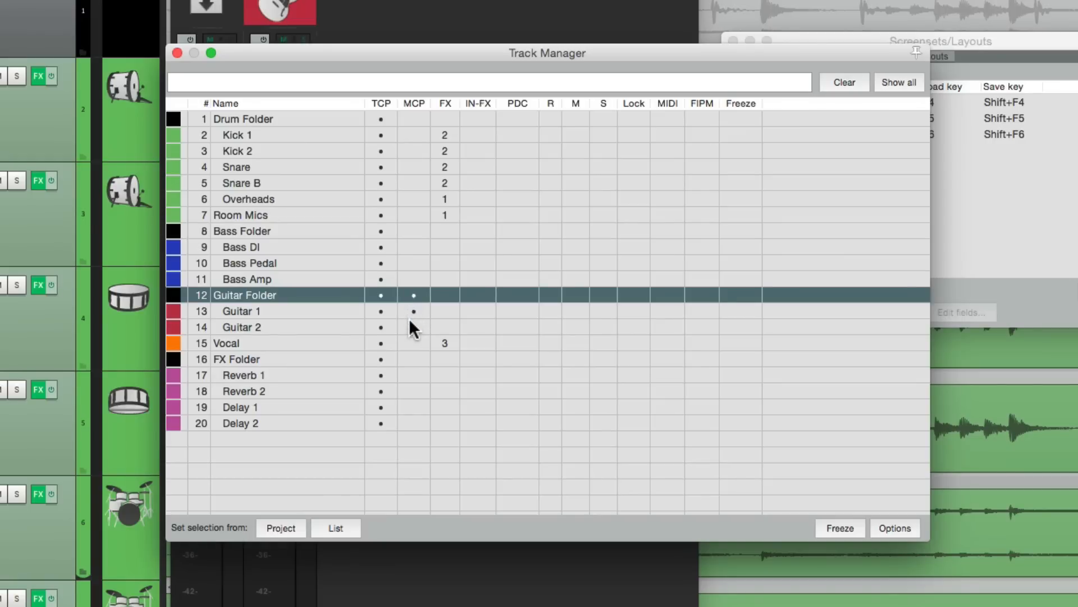
click(412, 326)
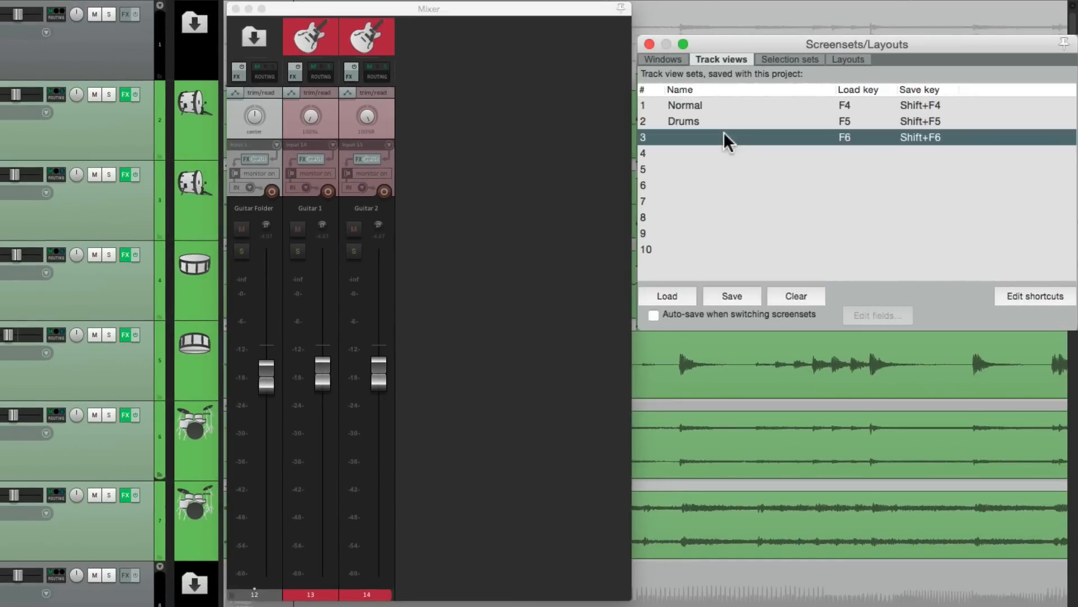
Step: Save the guitar-only mixer as track view 3 named "Guitars" with the track mixer status
click(731, 299)
text(Guitars)
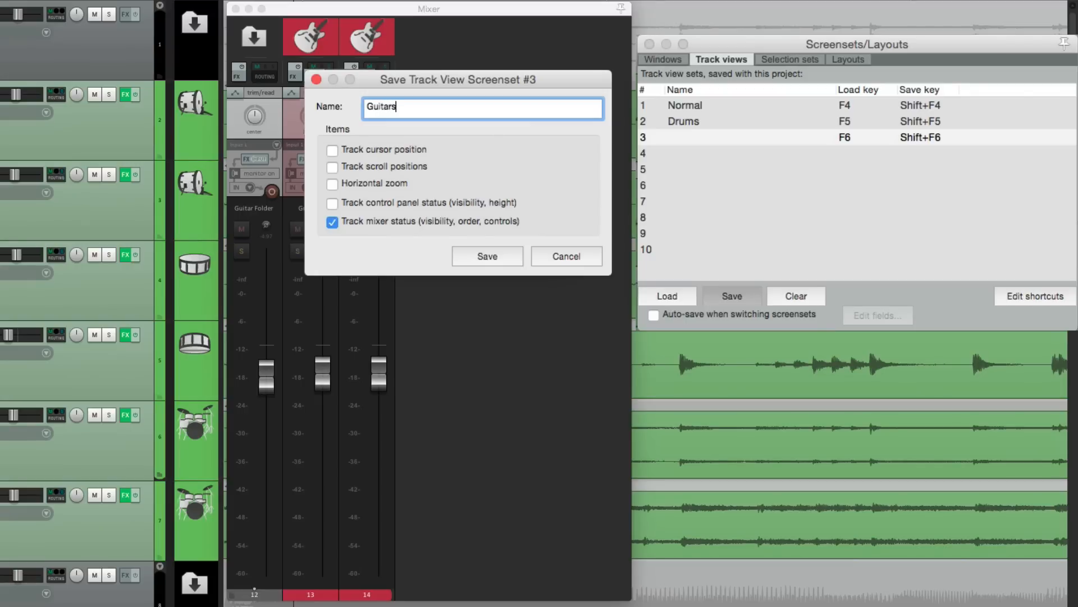
key(Return)
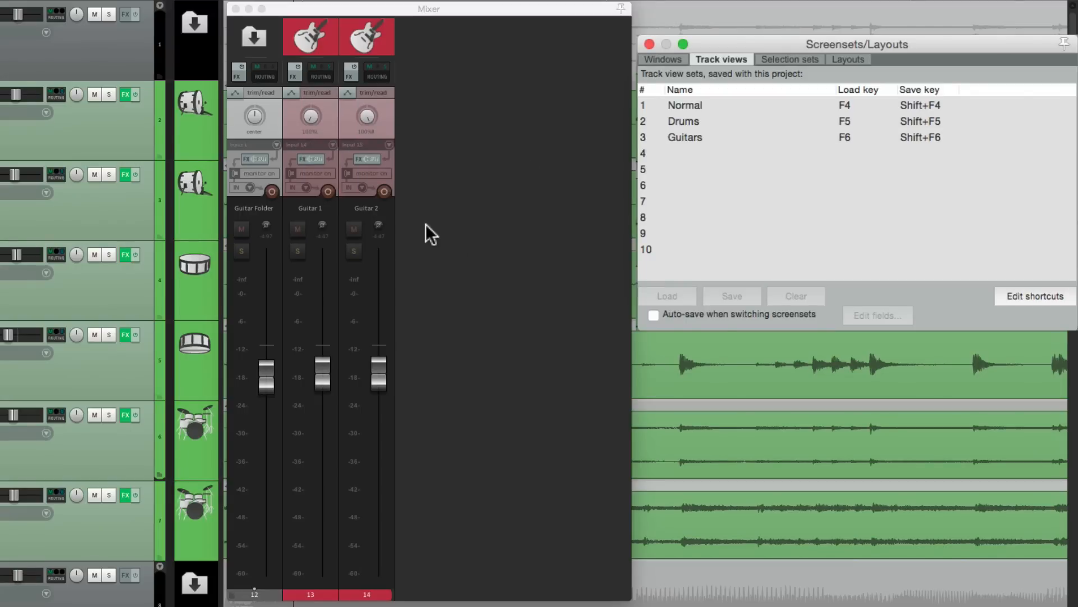
Step: In the Track Manager, hide the guitar tracks from the mixer and show only the Vocal track there
key(super+shift+m)
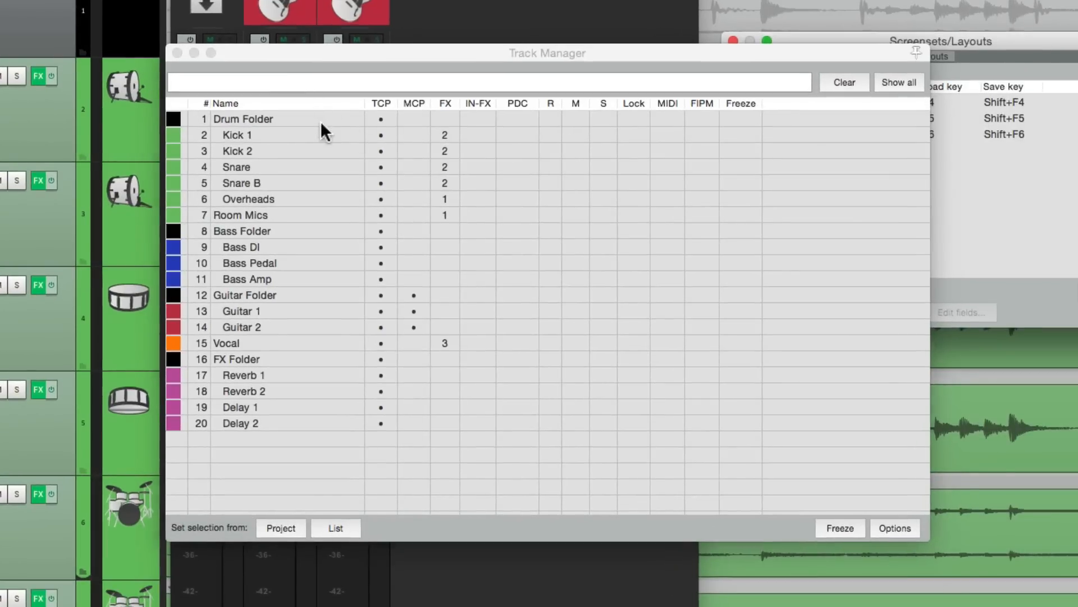
click(321, 122)
shift+click(315, 422)
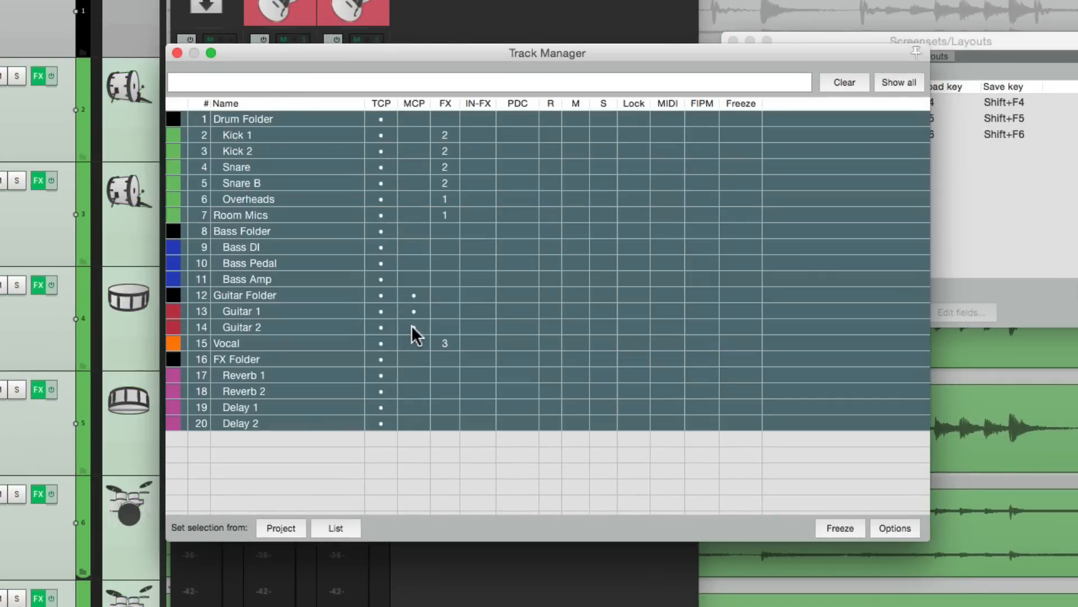
click(411, 326)
click(412, 342)
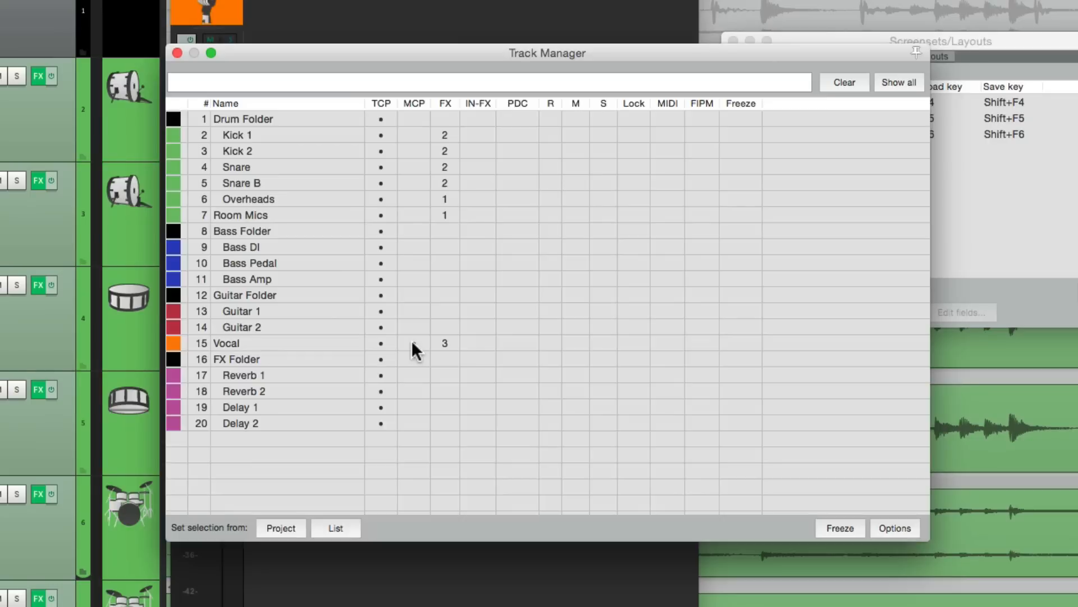
key(Escape)
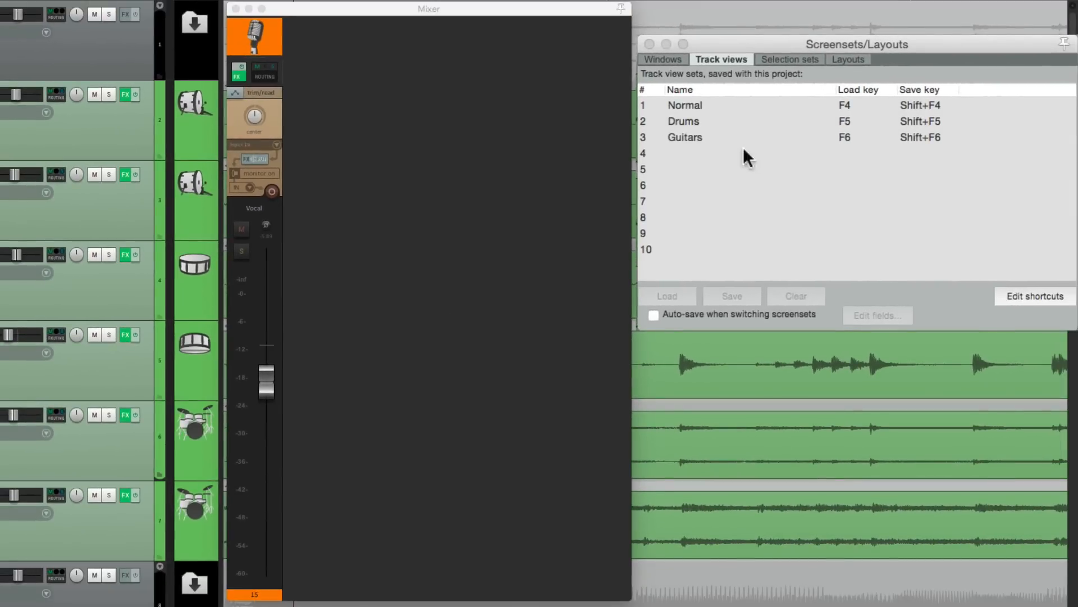
Step: Save the vocal-only mixer as track view 4 named "Vocals" with the track mixer status
click(743, 153)
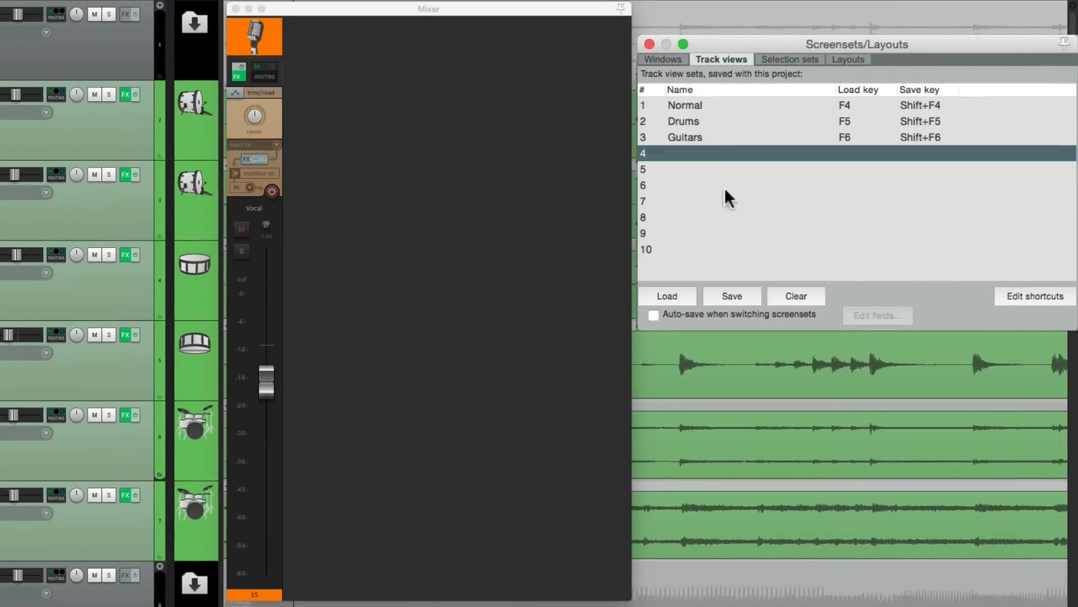
click(732, 296)
text(Vocals)
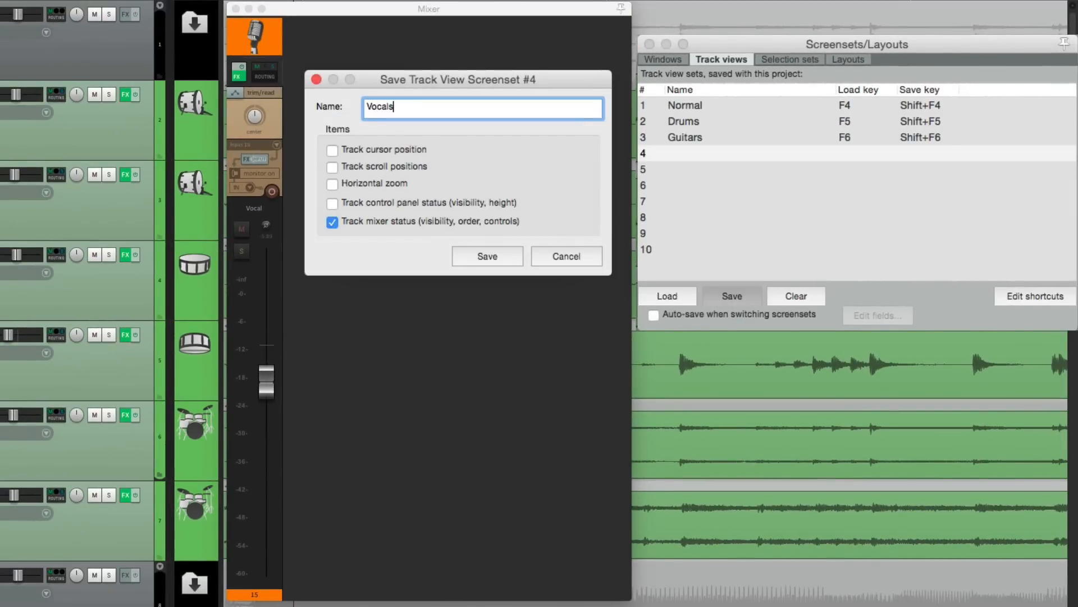
key(Return)
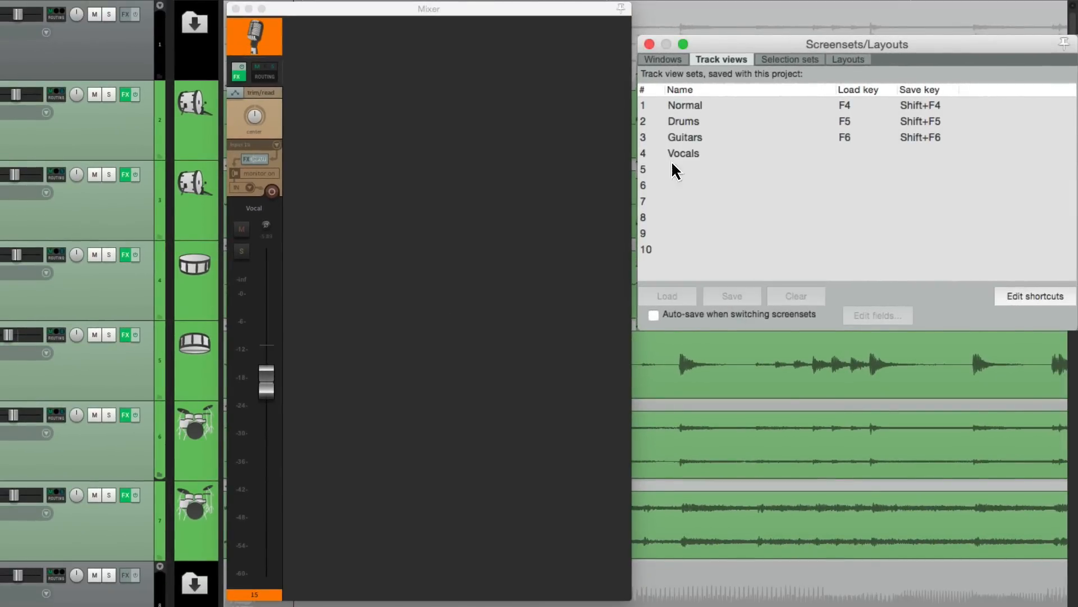
Step: Load the Drums, Guitars, Vocals and Normal track views in turn and look through the mixer tracks in Normal
double_click(732, 119)
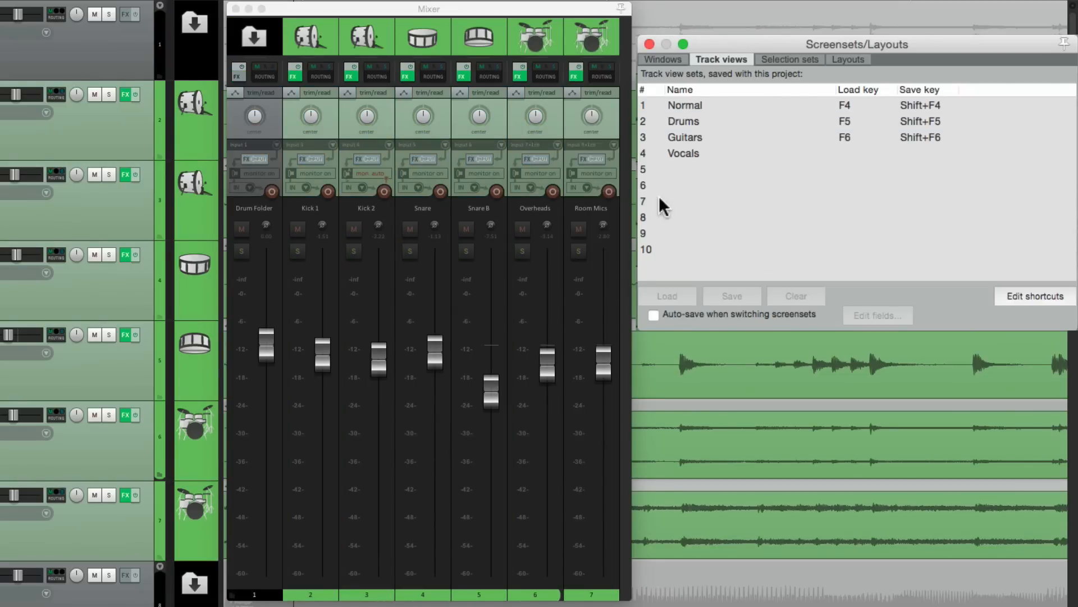
double_click(717, 139)
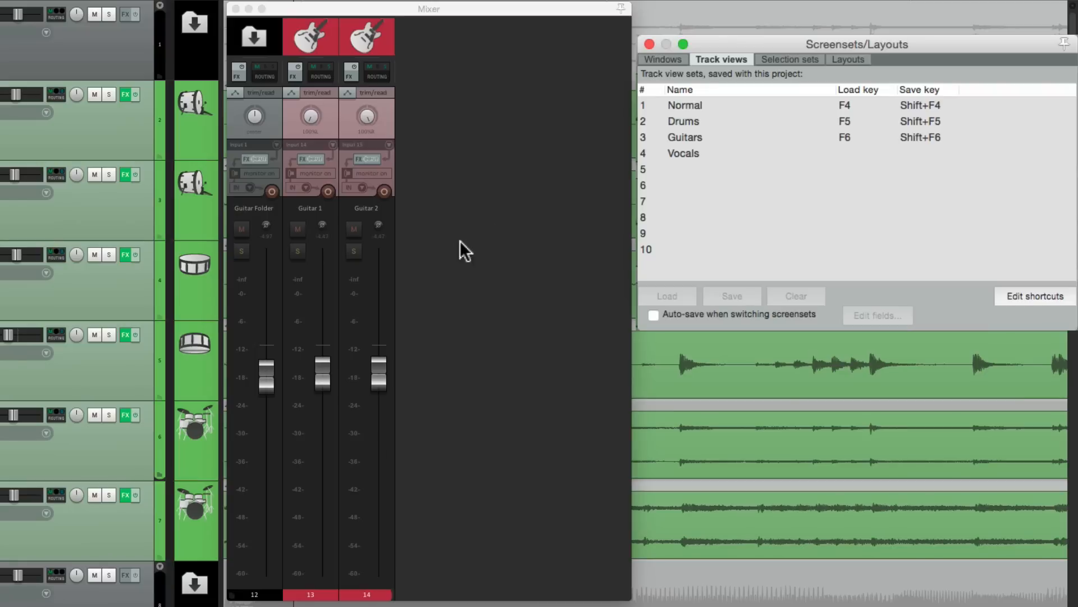
double_click(720, 151)
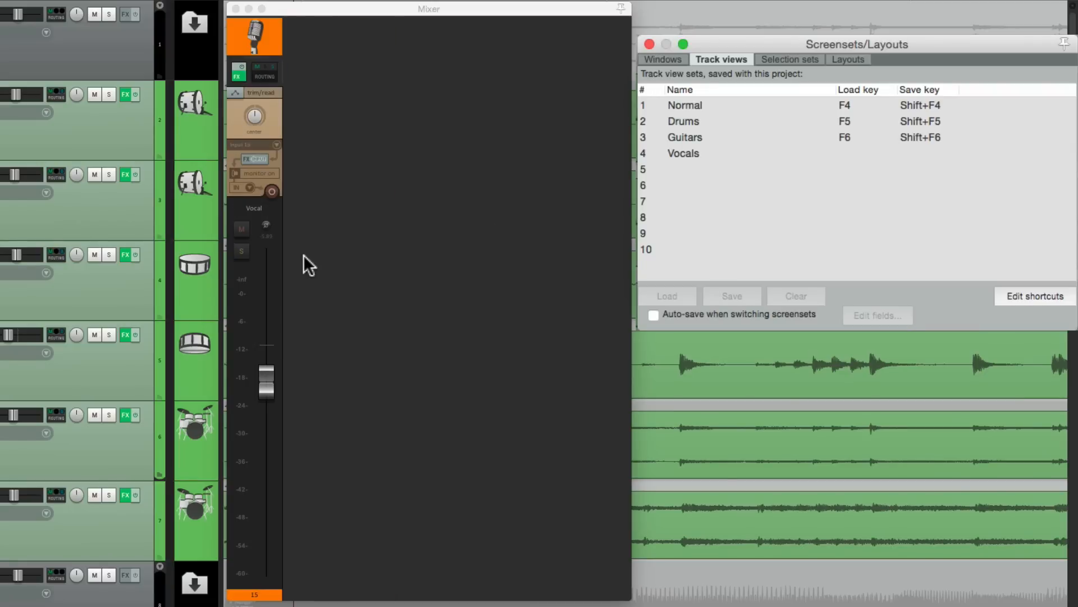
double_click(711, 106)
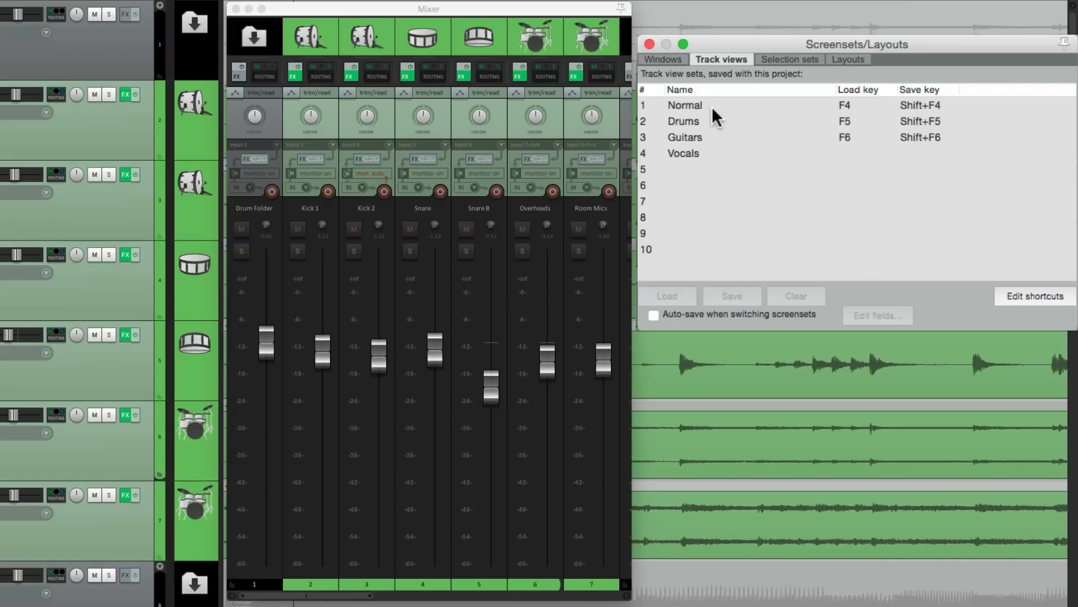
double_click(717, 106)
drag(361, 597, 264, 596)
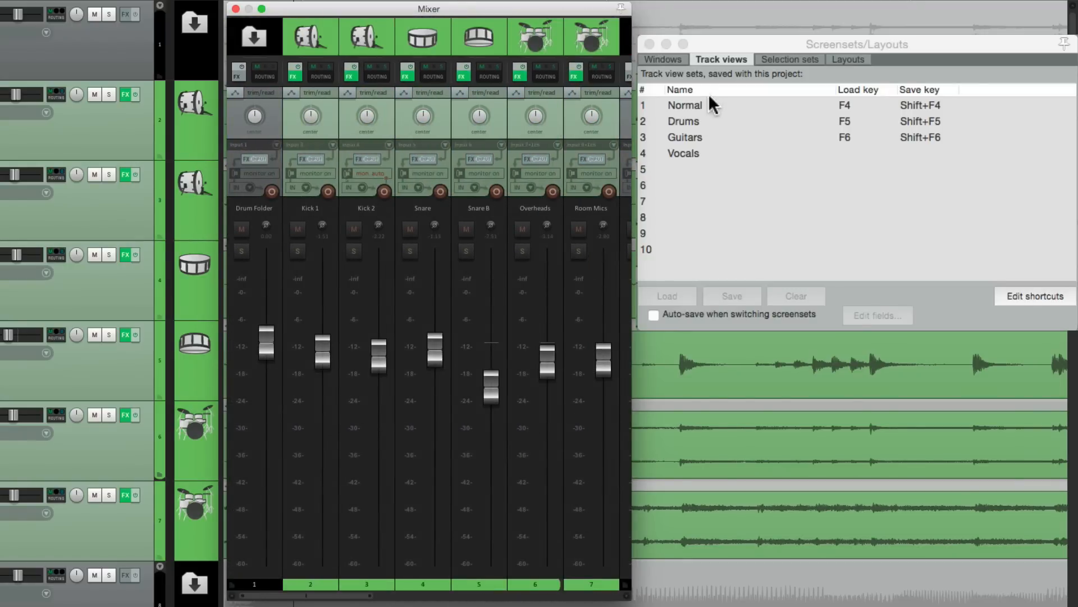
Step: Recall the Drums, Guitars and Vocals track views again to compare which mixer tracks each one shows
click(720, 124)
click(723, 134)
click(723, 133)
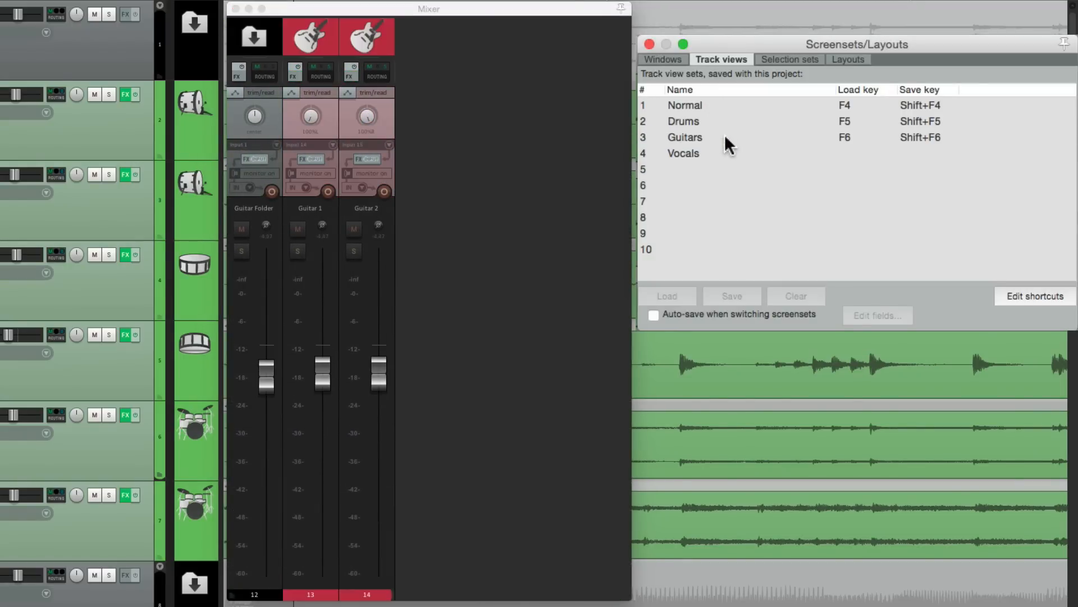
click(719, 149)
click(719, 149)
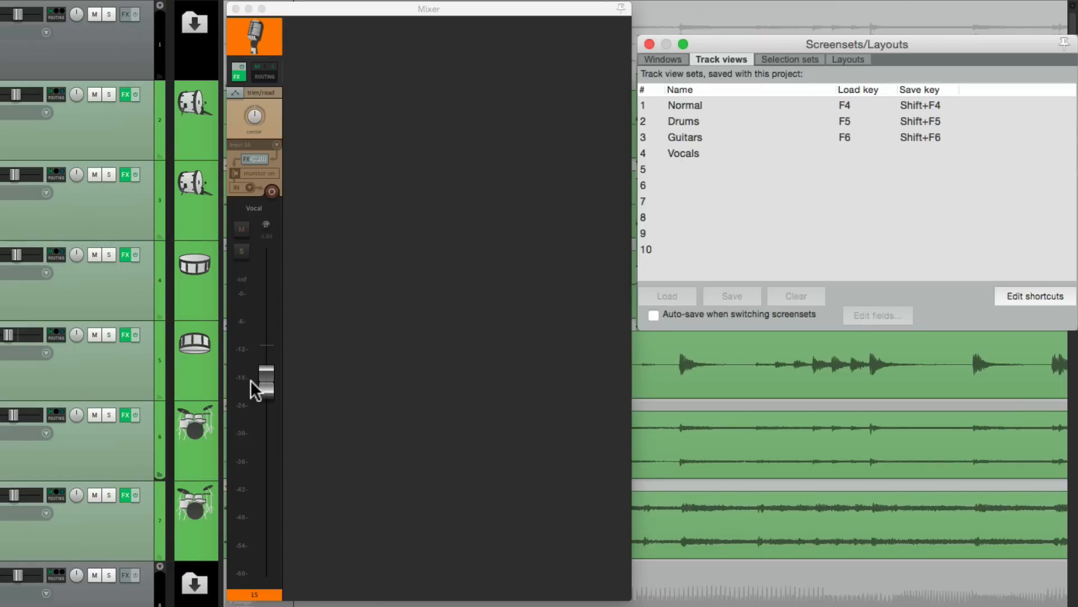
Step: Check which items are stored in the Vocals track view and leave its save settings without saving
click(763, 147)
click(736, 292)
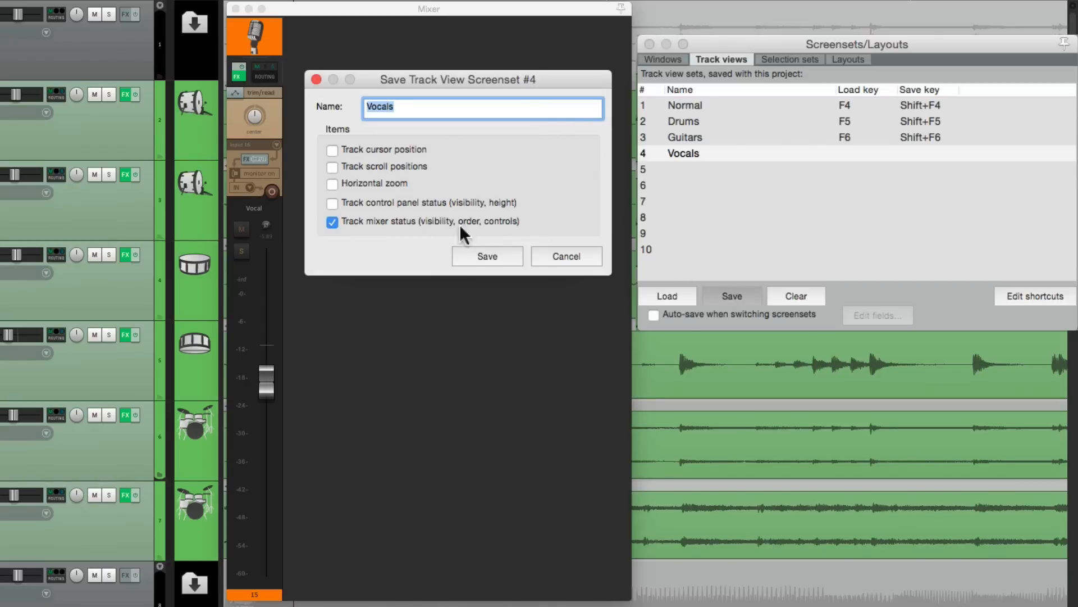
click(564, 260)
Step: Recall the Normal track view and expand the FX insert and send area on only the Kick 1 to Room Mics mixer strips, giving the inserts extra room
double_click(735, 100)
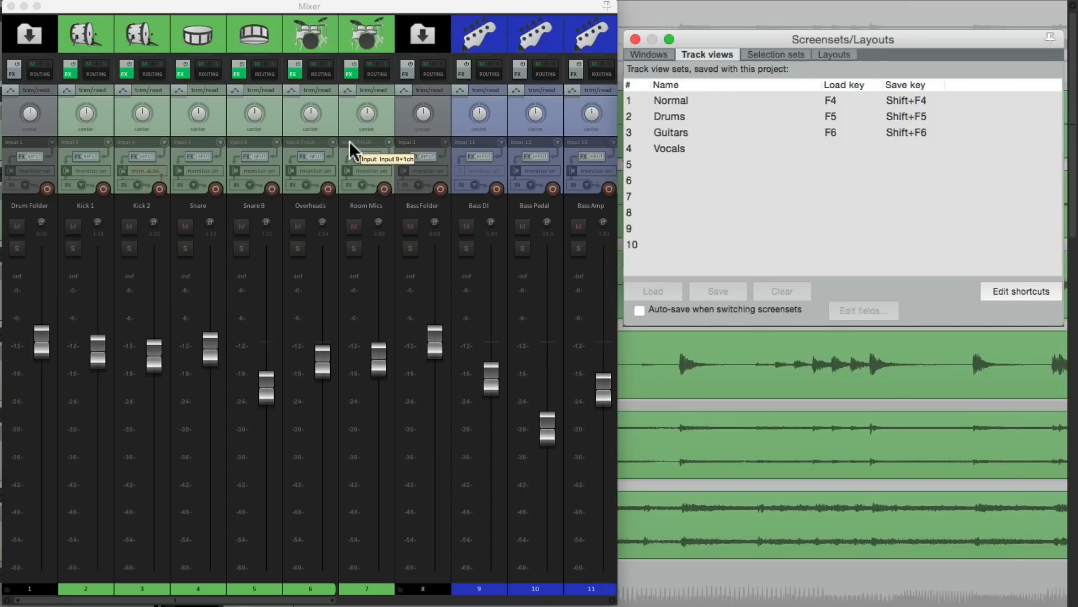
click(101, 590)
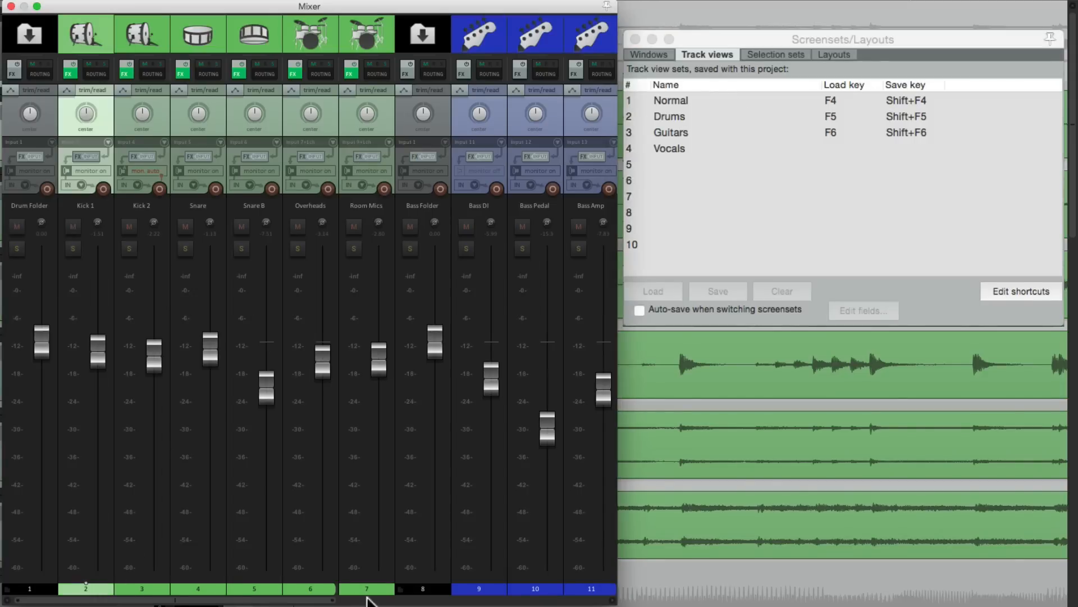
shift+click(368, 591)
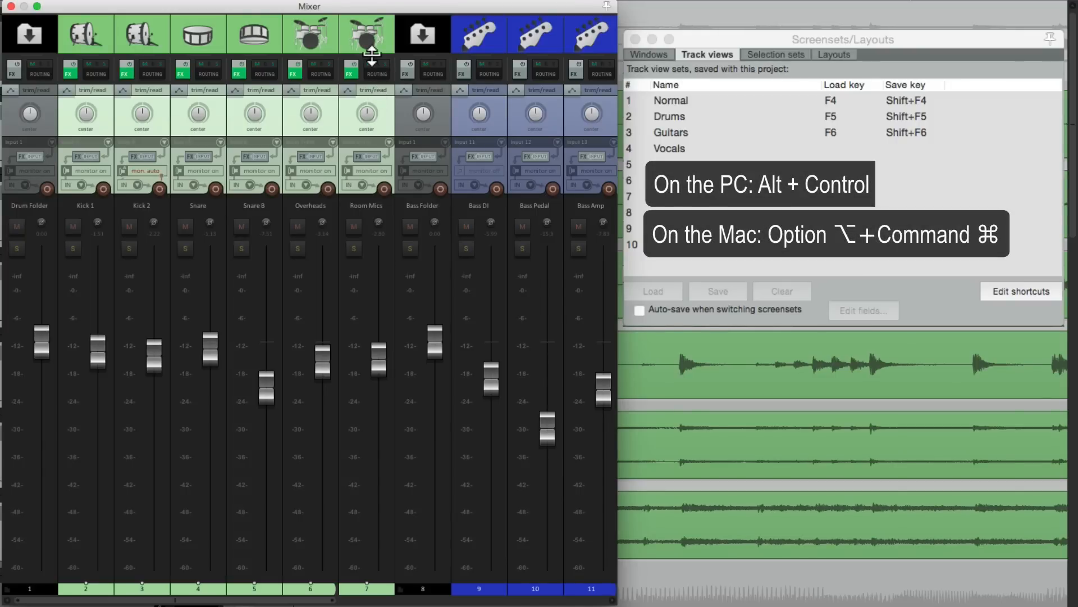
drag(372, 54, 368, 174)
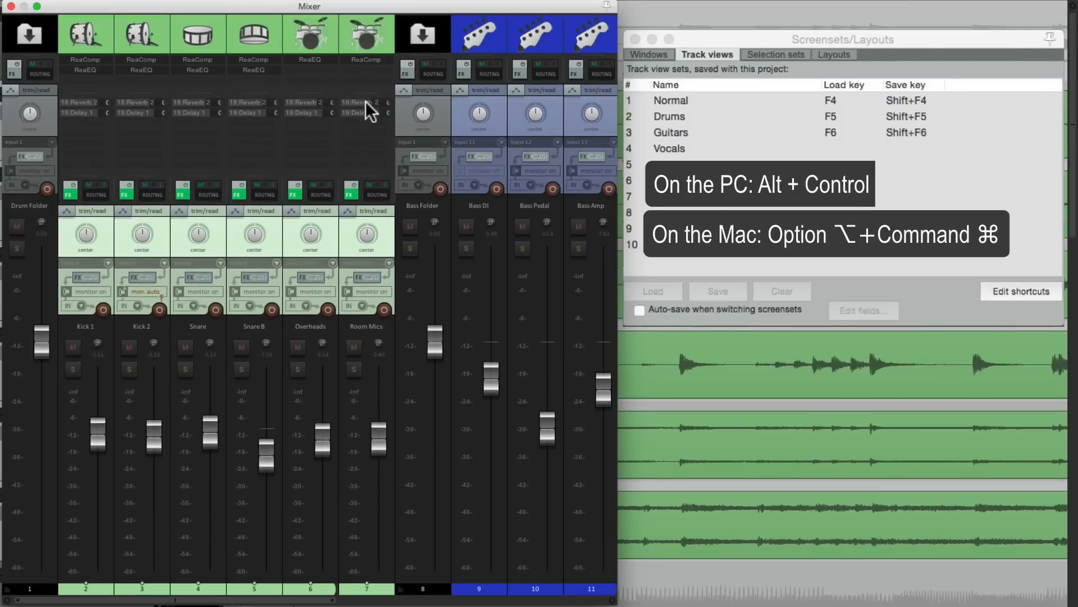
drag(368, 93, 363, 114)
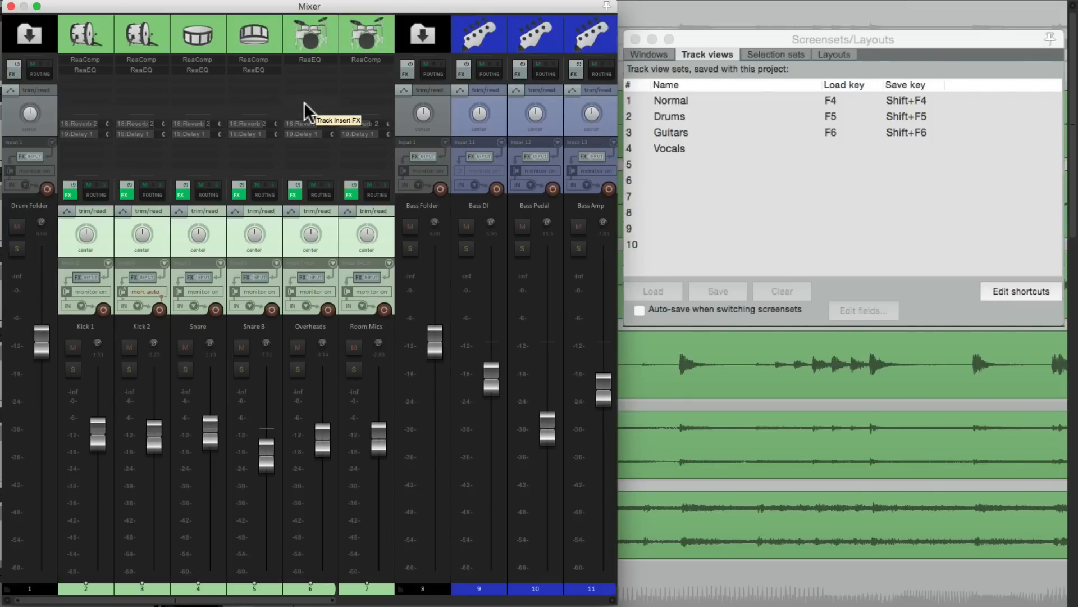
Step: Save the expanded drum strips as track view 5 named "Custom Drums" with the track mixer status
click(701, 164)
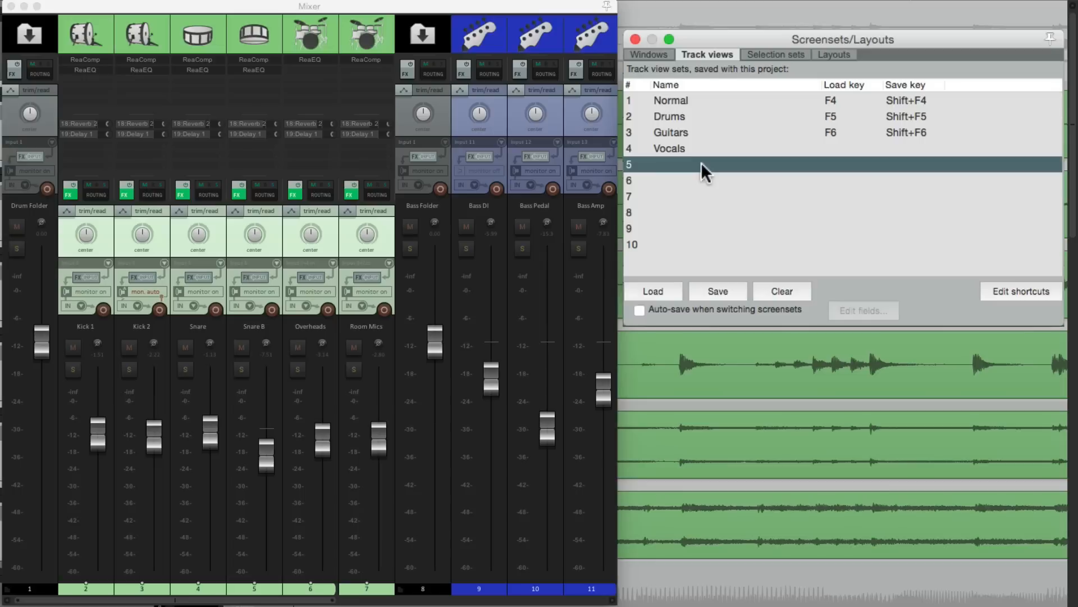
click(718, 292)
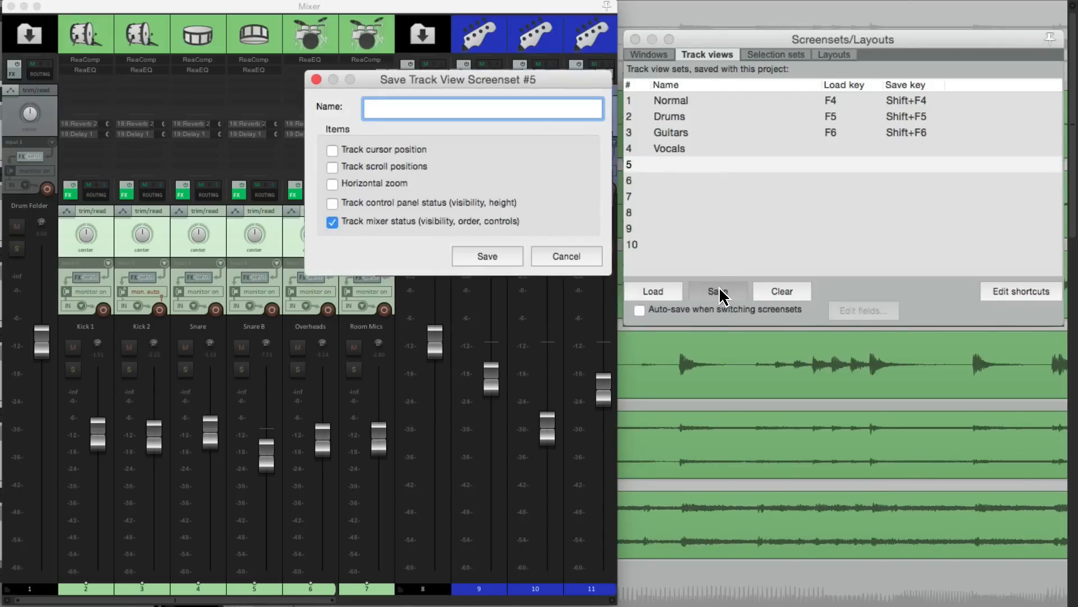
text(Custom Drums)
key(Return)
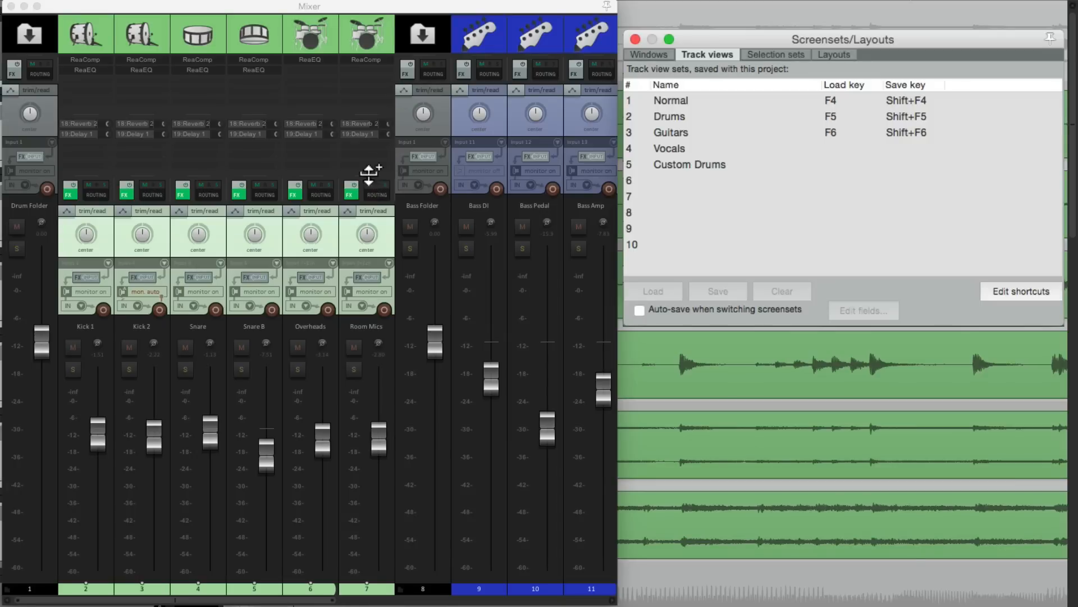
Step: Collapse the drum strips' insert and send area and recall Custom Drums to test the saved layout
drag(369, 174, 372, 51)
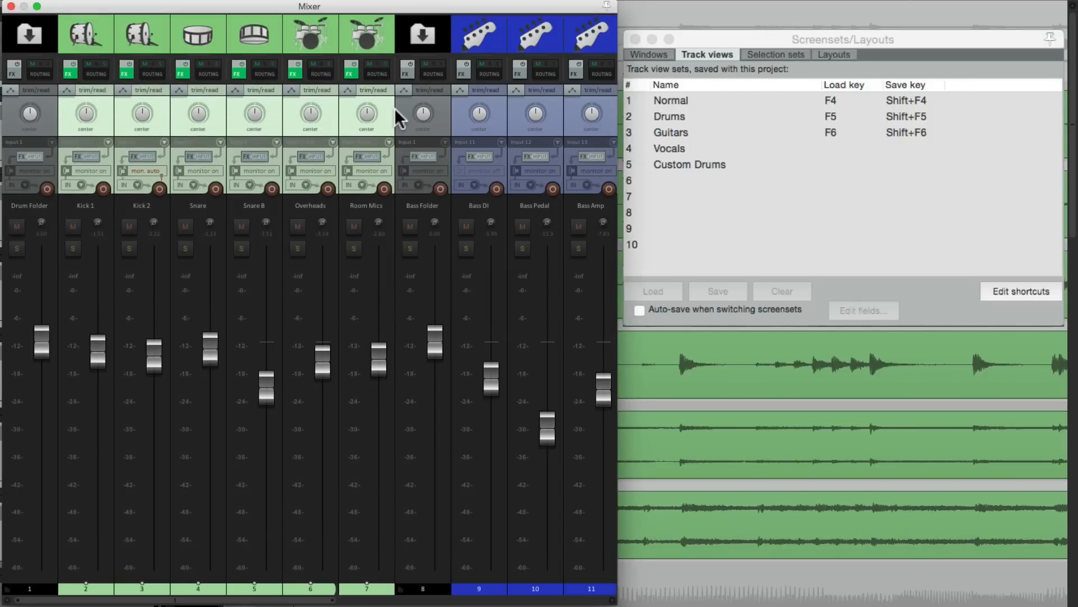
click(695, 164)
double_click(696, 164)
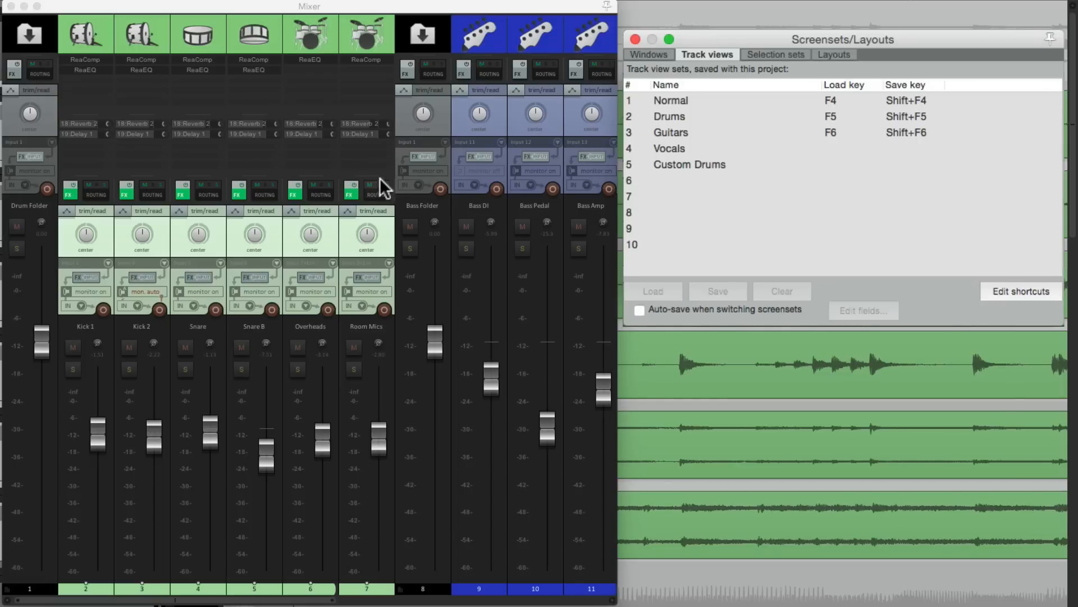
Step: Collapse the insert and send area on the drum strips and save this mixer over the Normal track view with the track mixer status
drag(373, 174, 366, 78)
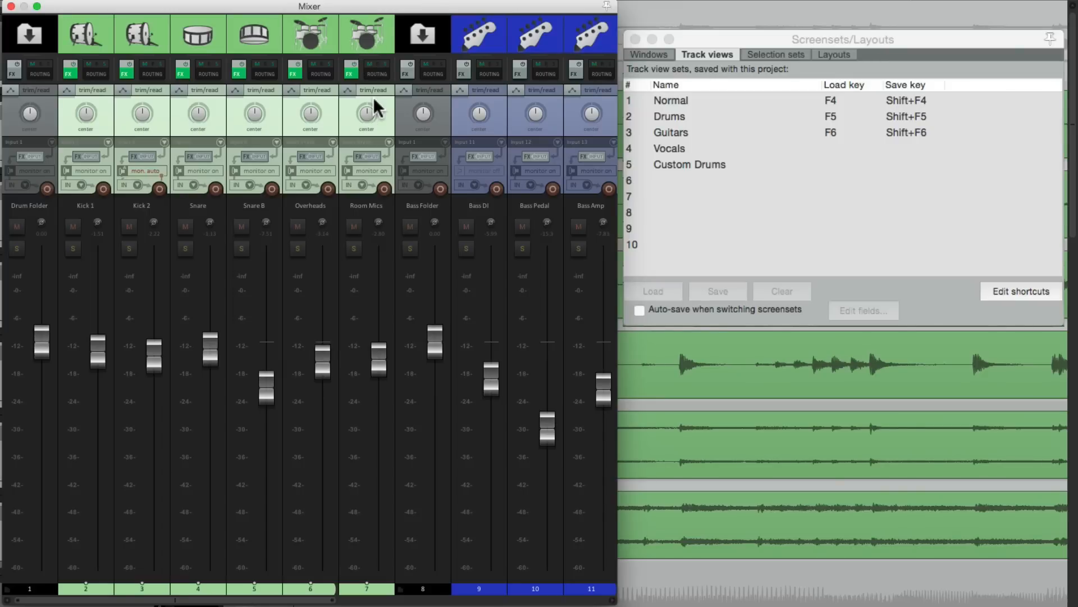
click(724, 100)
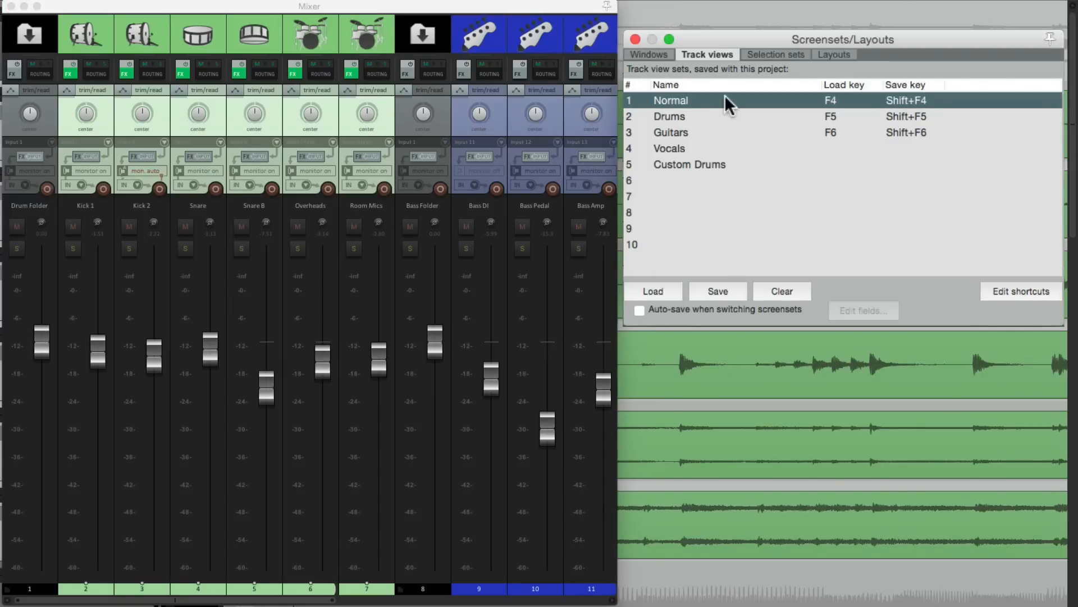
click(725, 286)
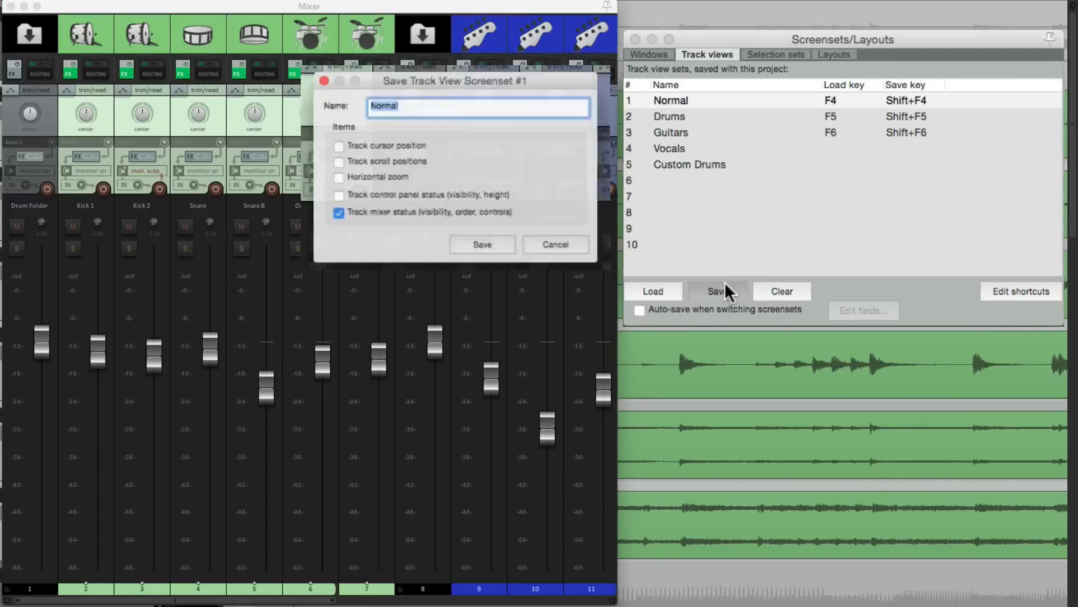
click(485, 250)
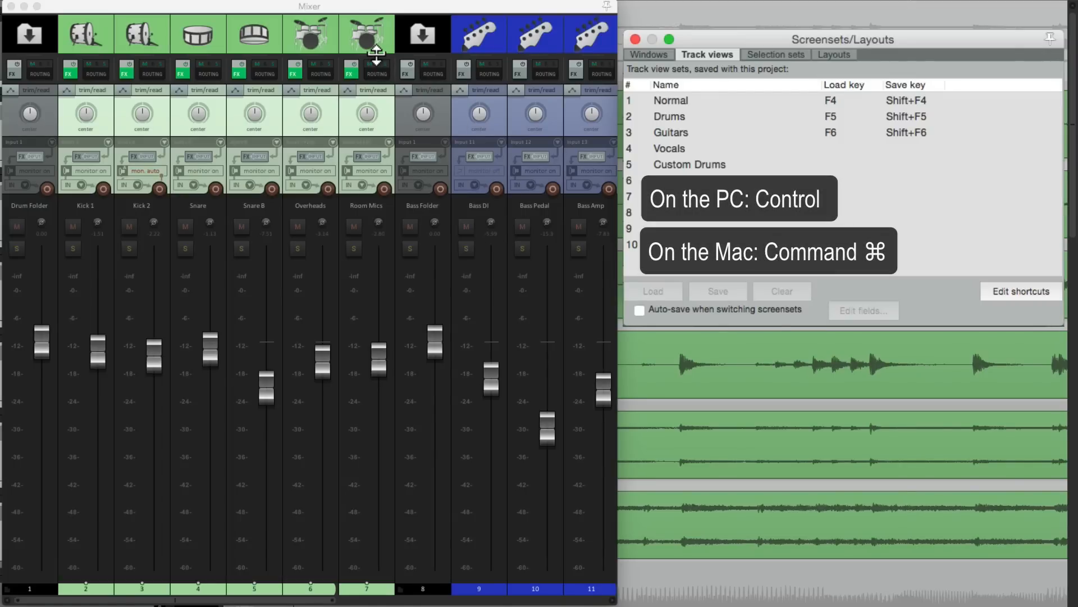
Step: Expand the FX insert and send area on all mixer strips and save it over track view 2 as "FX & Sends"
drag(377, 54, 369, 144)
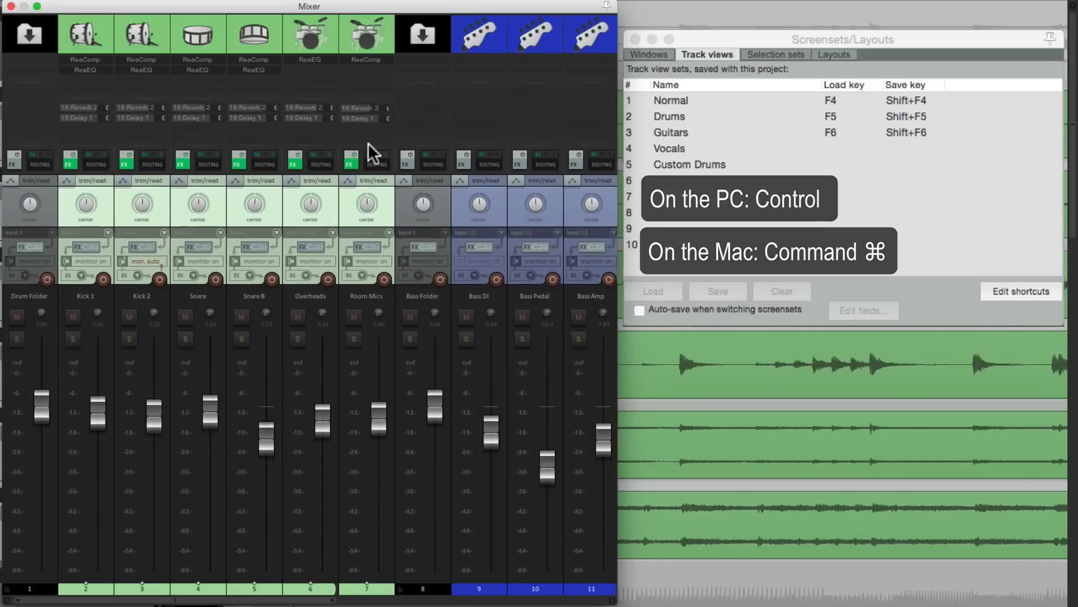
click(696, 112)
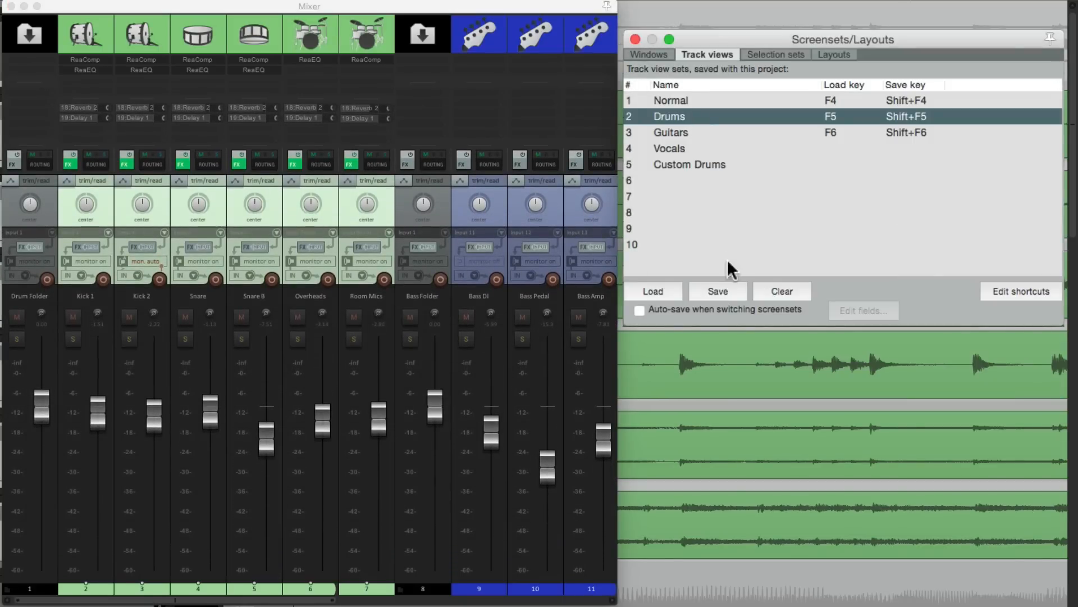
click(716, 291)
text(F)
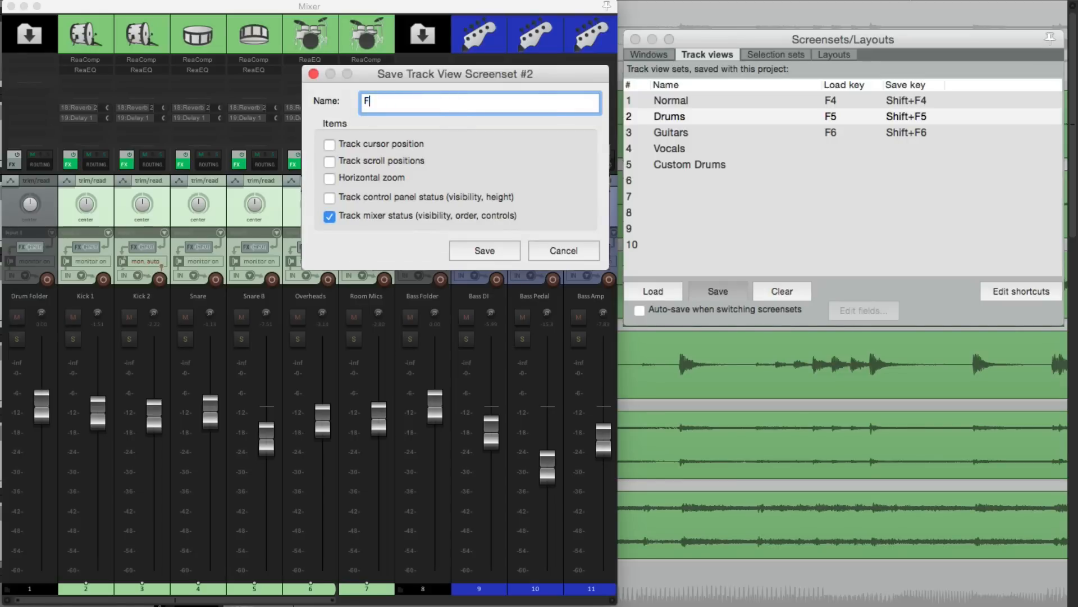
text(X & Sends)
key(Return)
Step: Hide the sends on all mixer strips so only the FX inserts show, and save it over track view 3 as "FX"
click(362, 108)
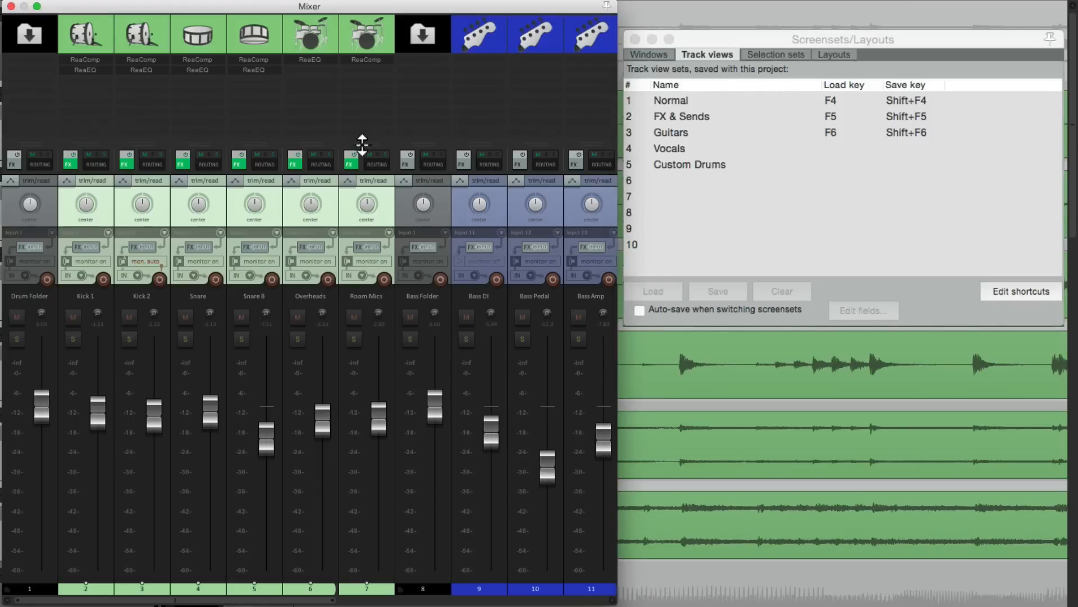
drag(363, 146, 362, 107)
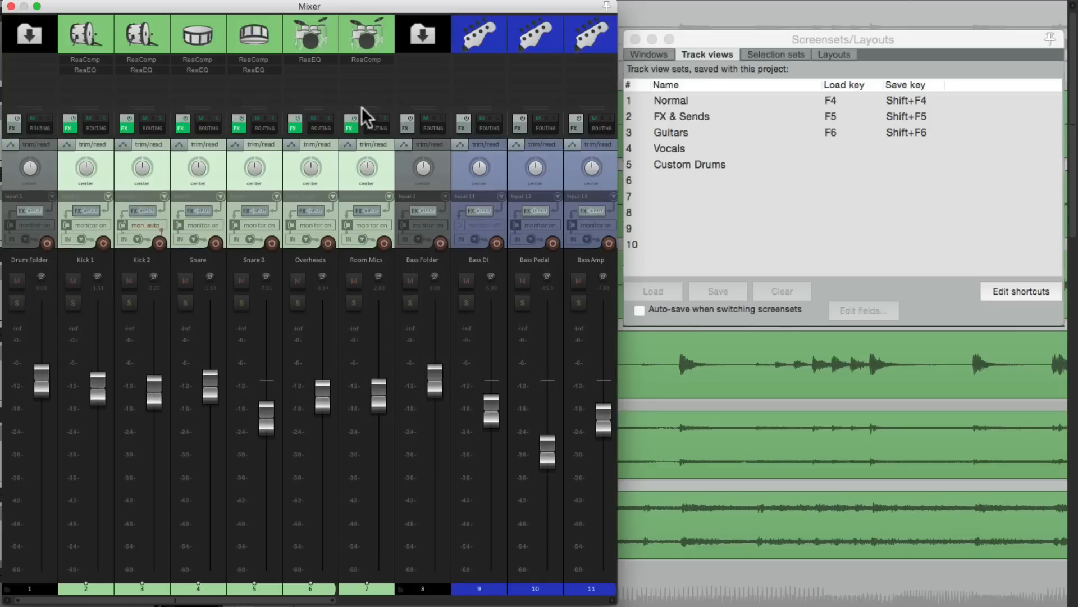
click(679, 131)
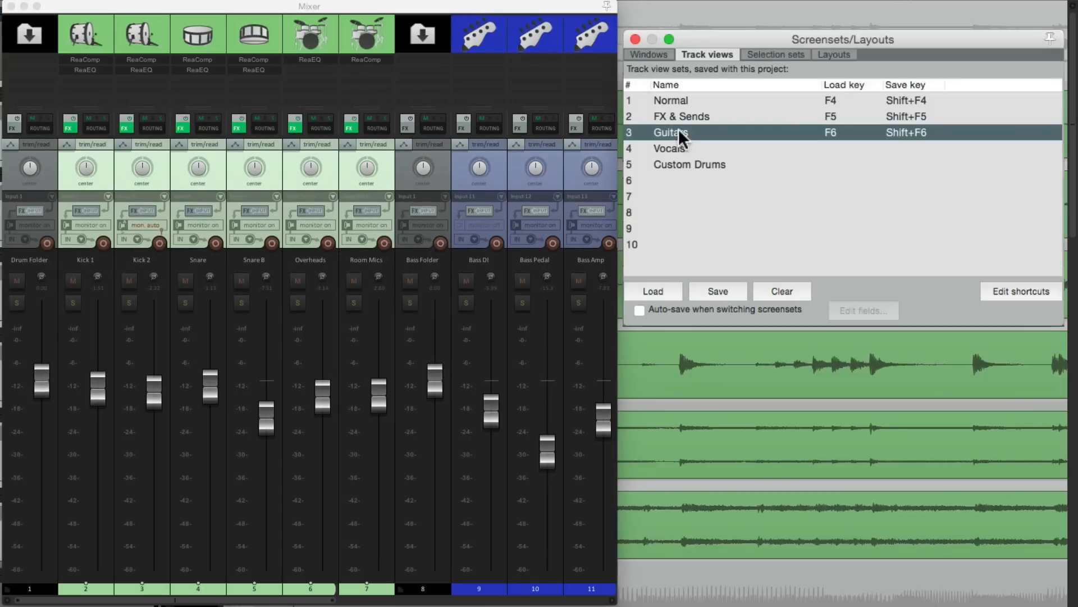
click(719, 289)
text(FX)
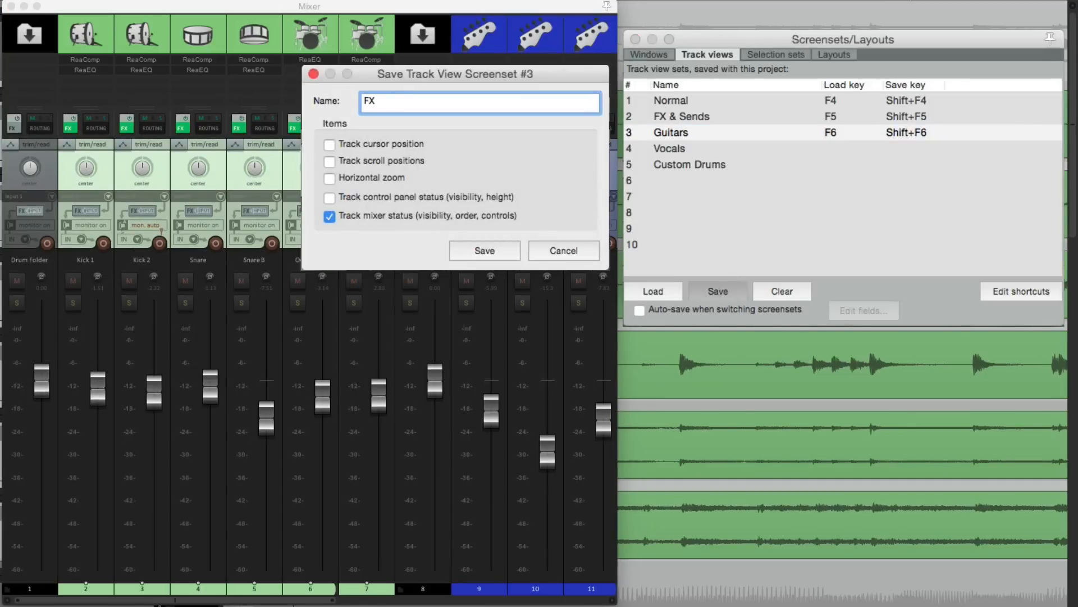
key(Return)
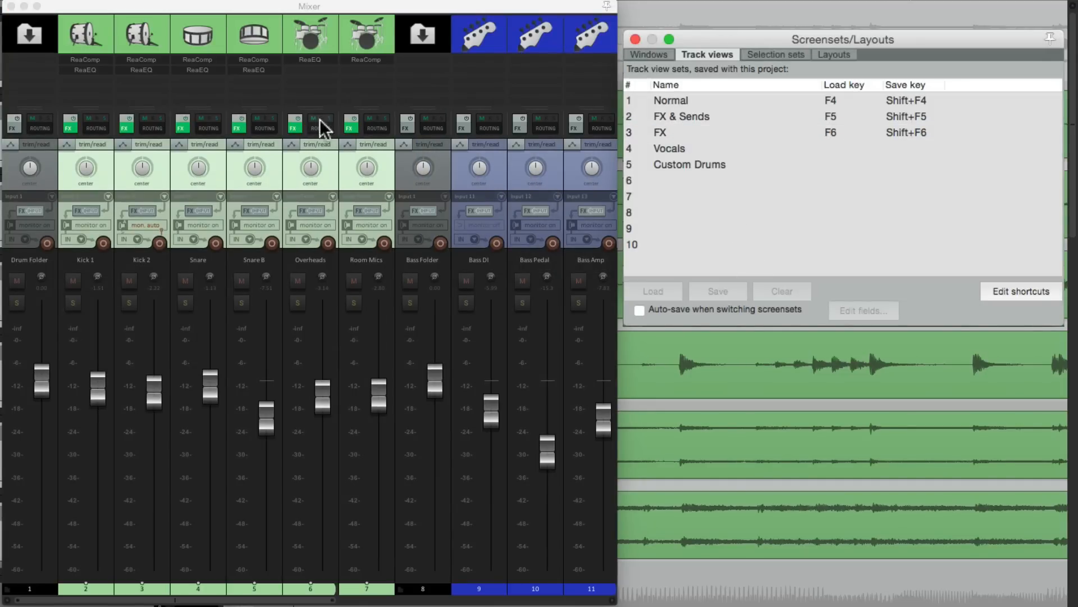
Step: Replace the FX inserts with only the sends on all mixer strips, and save it over track view 4 as "Sends"
drag(315, 112, 319, 55)
drag(320, 176, 316, 109)
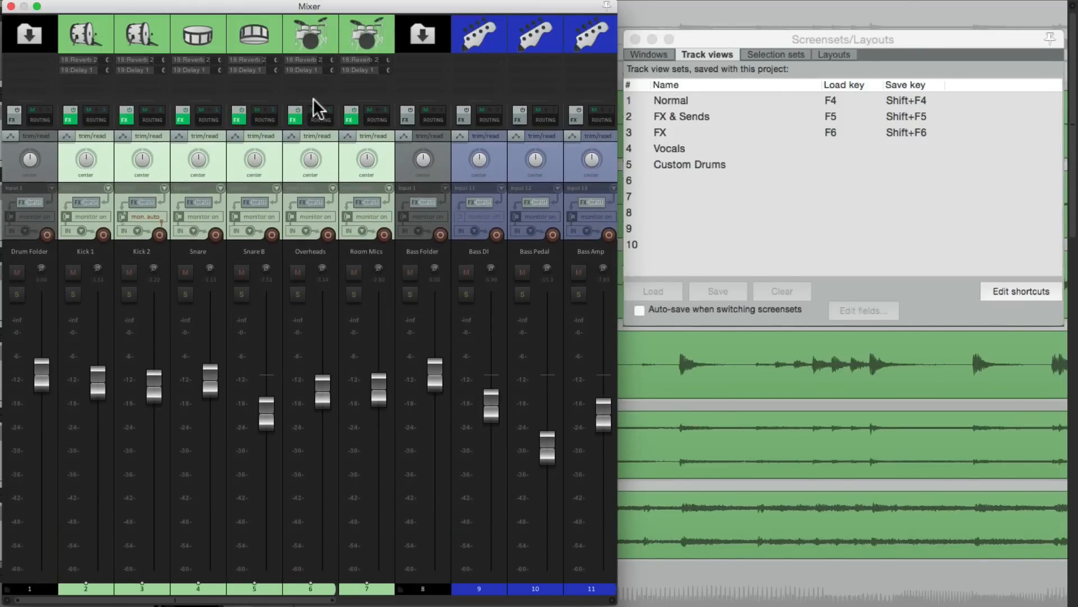
click(698, 148)
click(719, 291)
text(Sends)
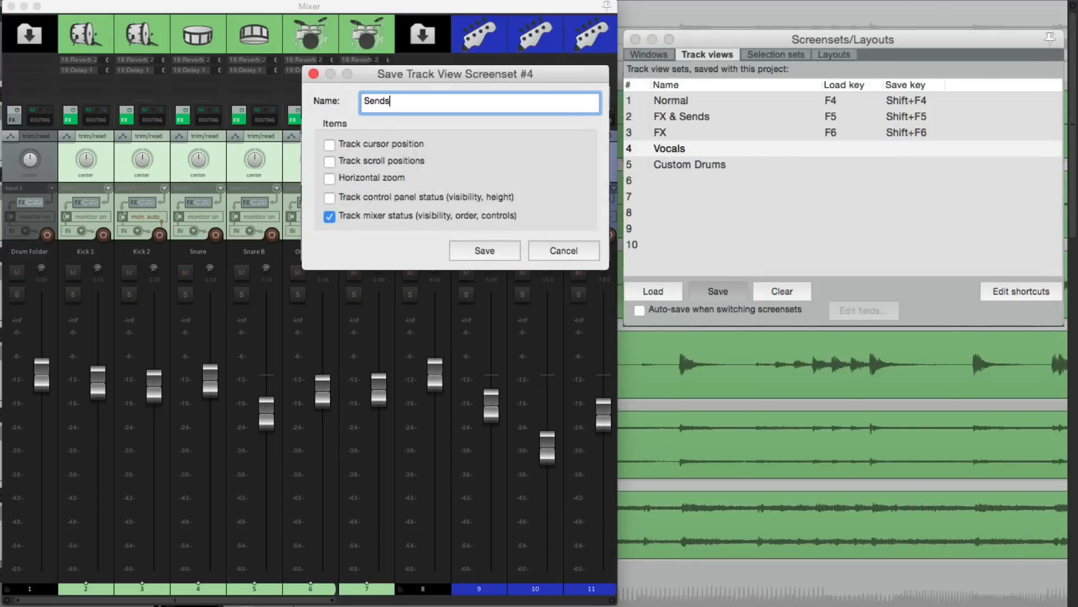
key(Return)
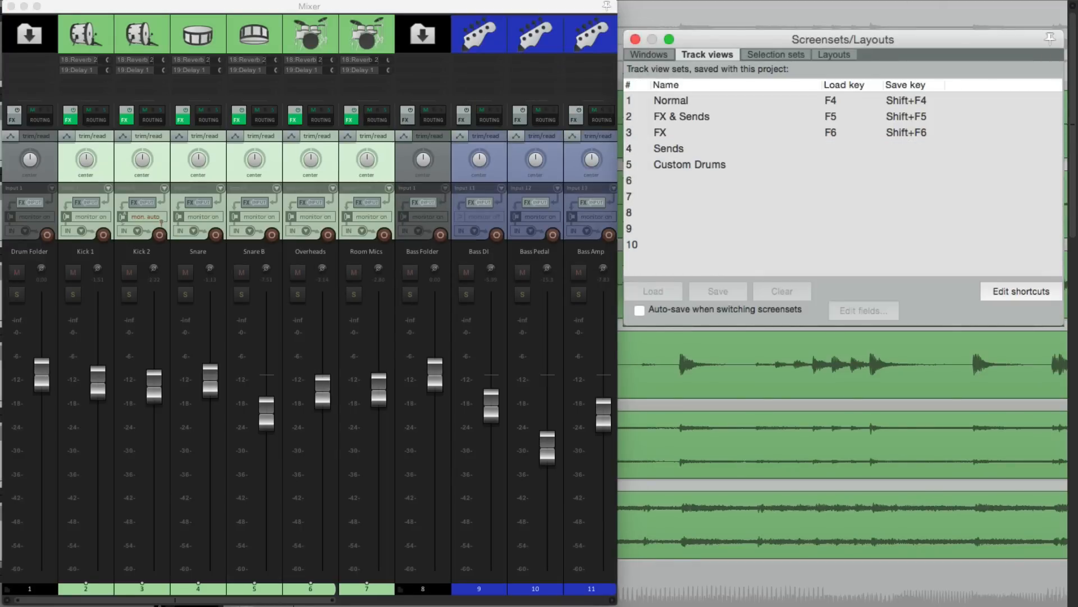
Step: Recall the Normal, FX, Sends, FX & Sends and Custom Drums track views in turn to compare their mixer layouts
double_click(700, 107)
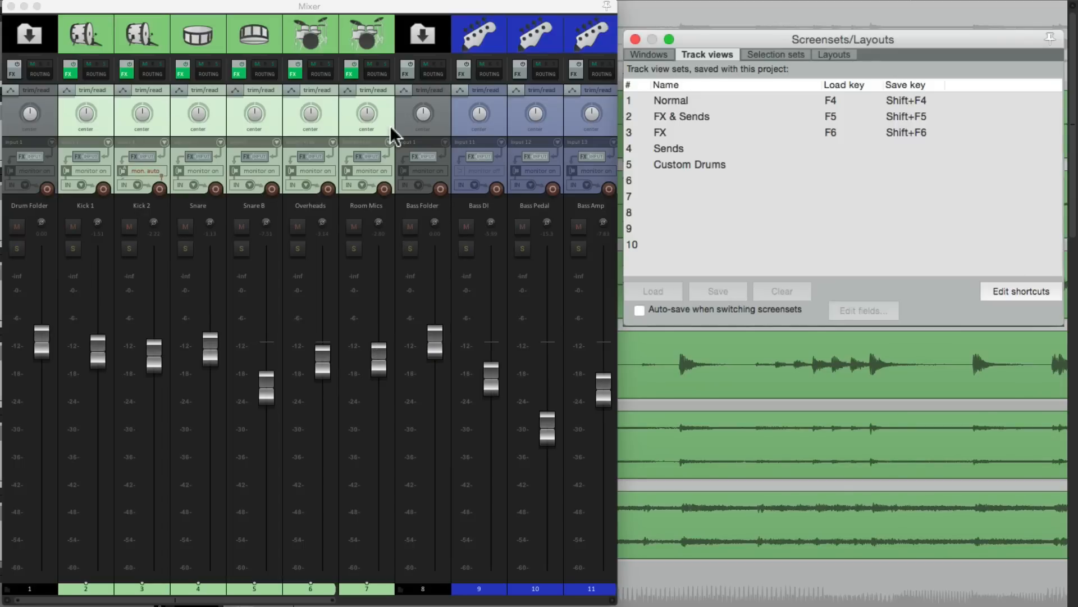
double_click(693, 135)
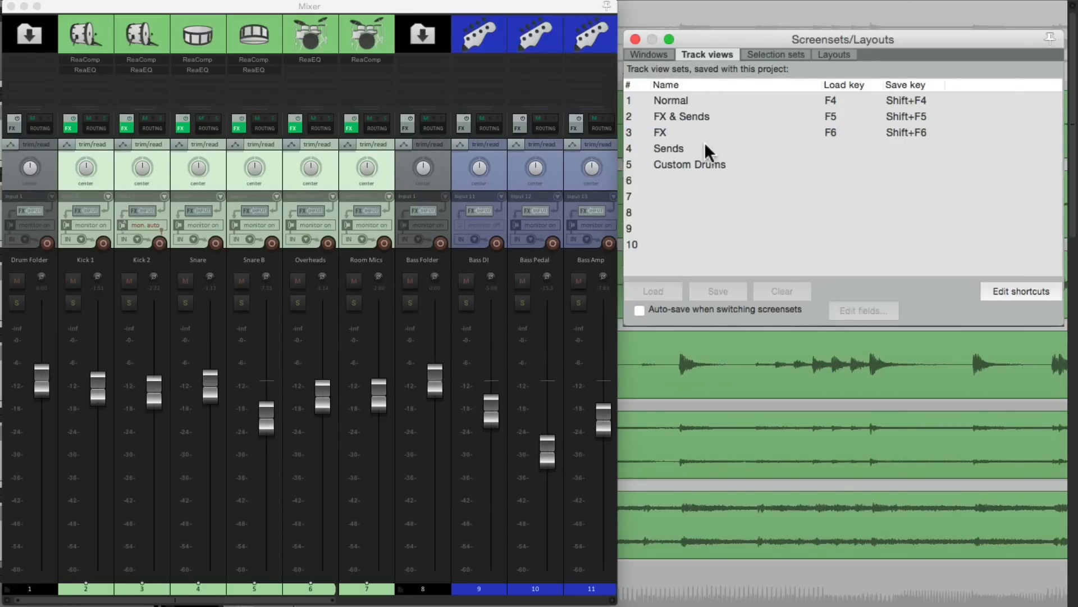
double_click(692, 150)
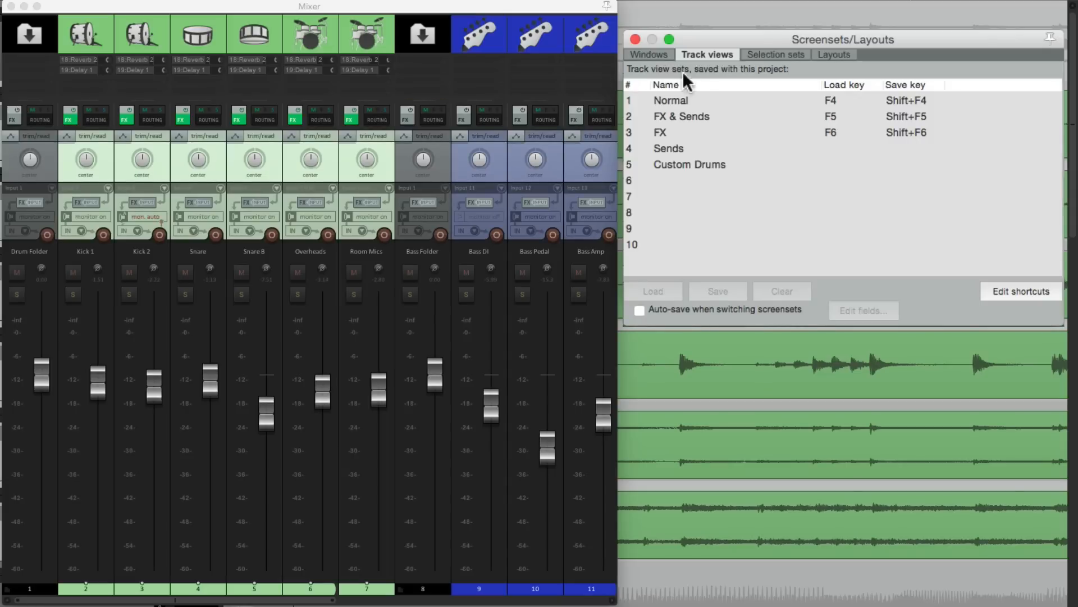
double_click(721, 115)
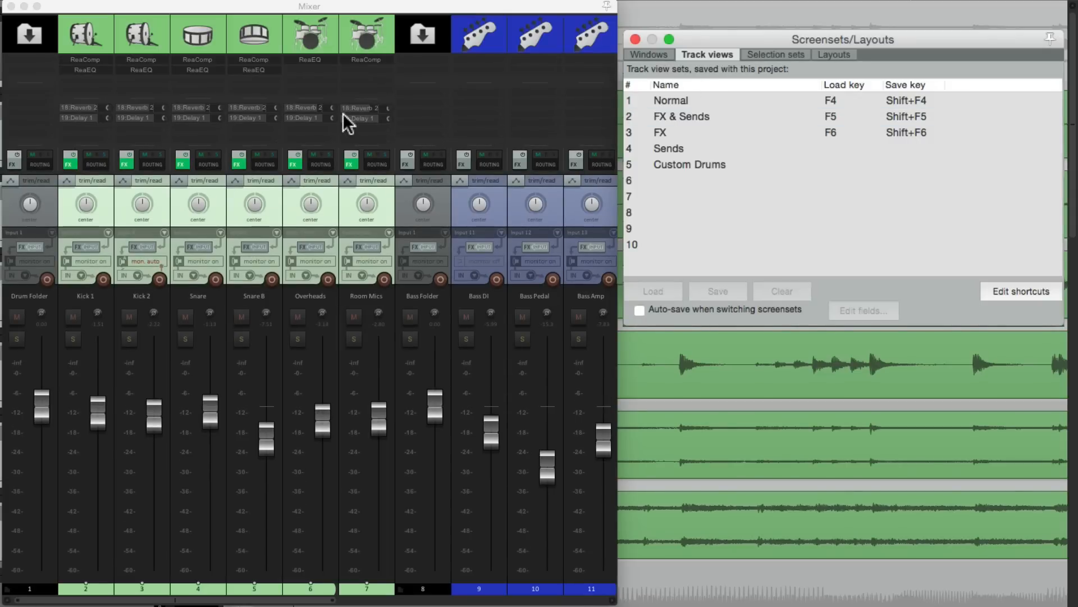
double_click(738, 166)
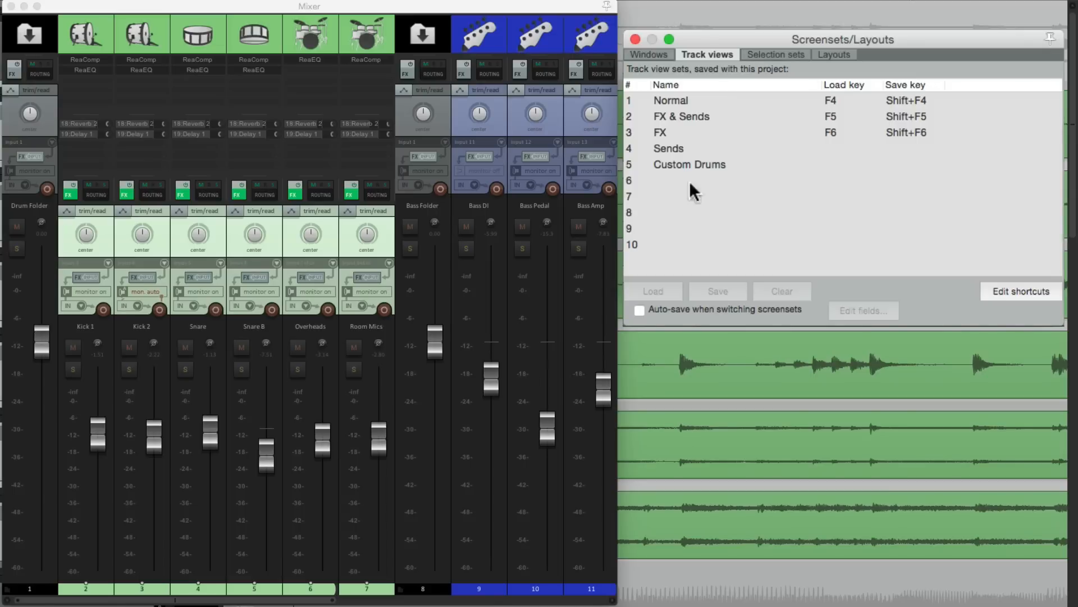
Step: Try auto-save when switching screensets while recalling the Normal track view, and turn the option back off
click(640, 310)
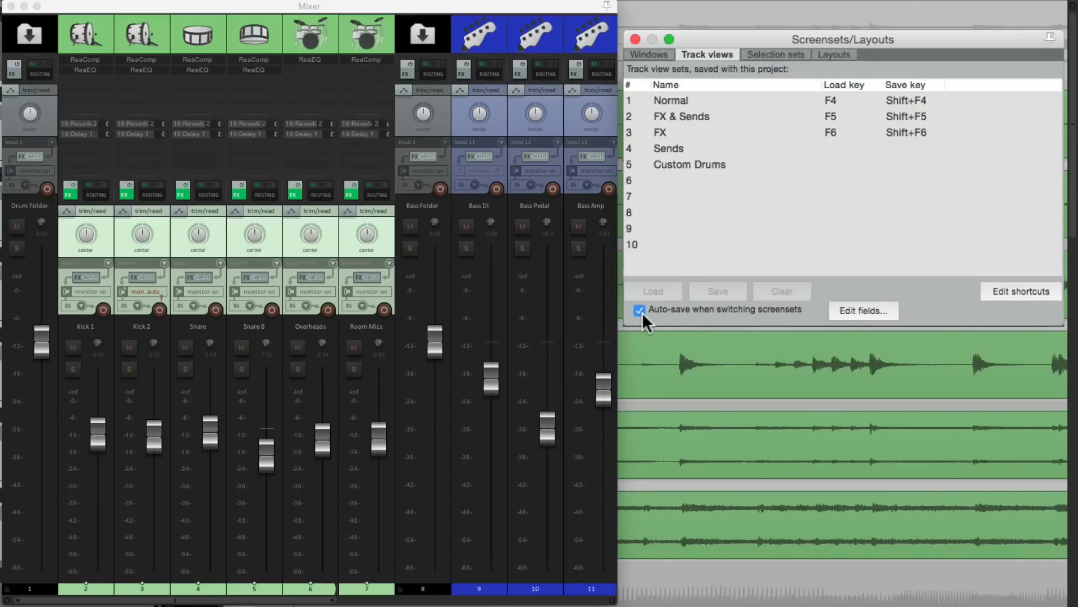
double_click(699, 101)
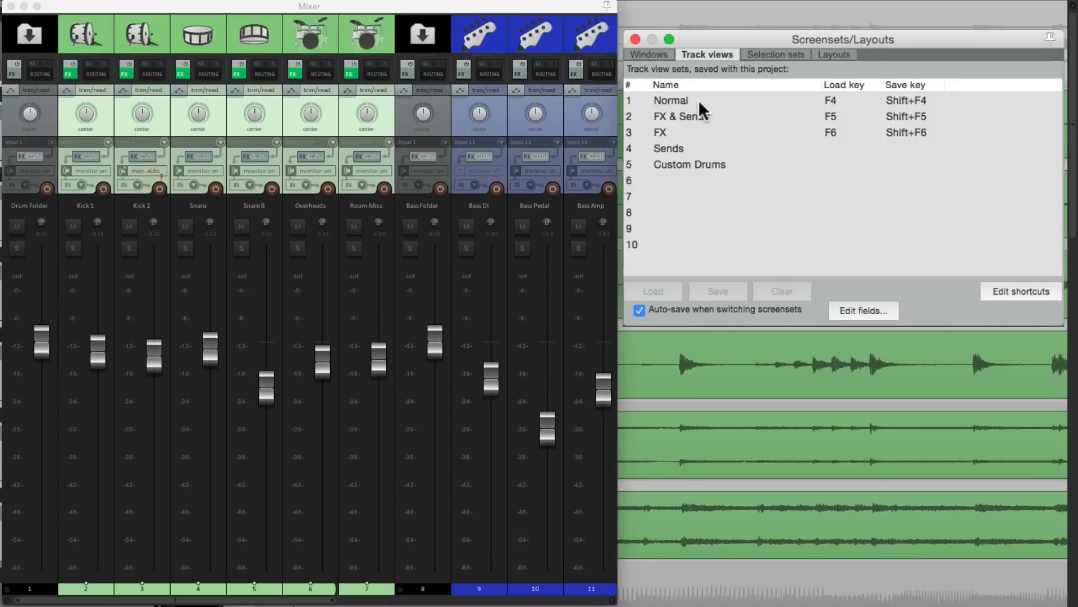
click(640, 310)
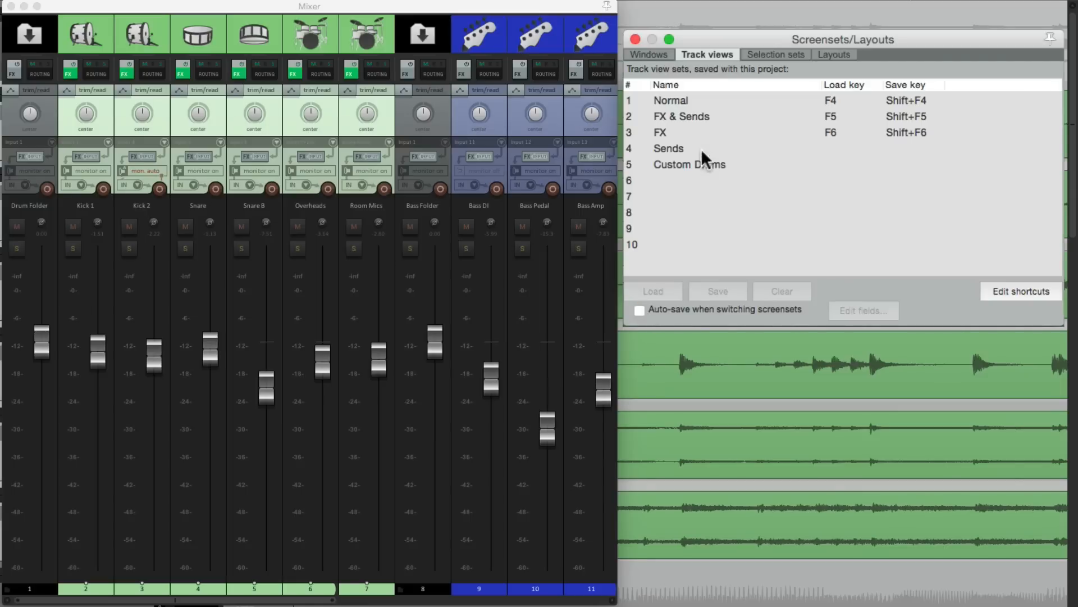
Step: Recall the Normal and FX & Sends track views with auto-save off to compare the mixer strips
double_click(719, 102)
double_click(721, 116)
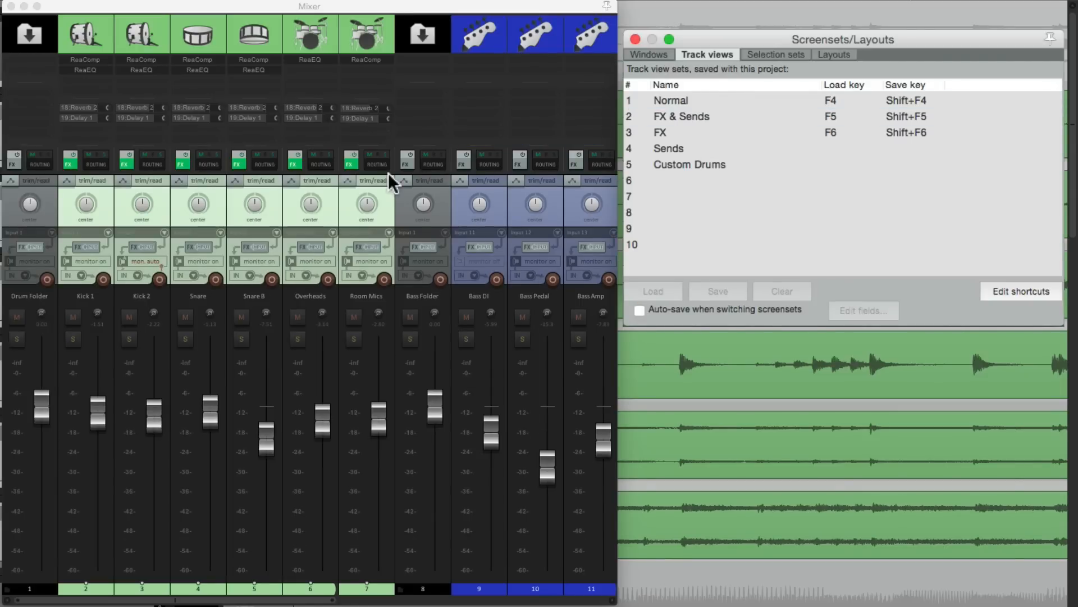
Step: Try enlarging the FX and sends area on all mixer strips with auto-save off, and recall the Normal track view
drag(363, 157, 351, 368)
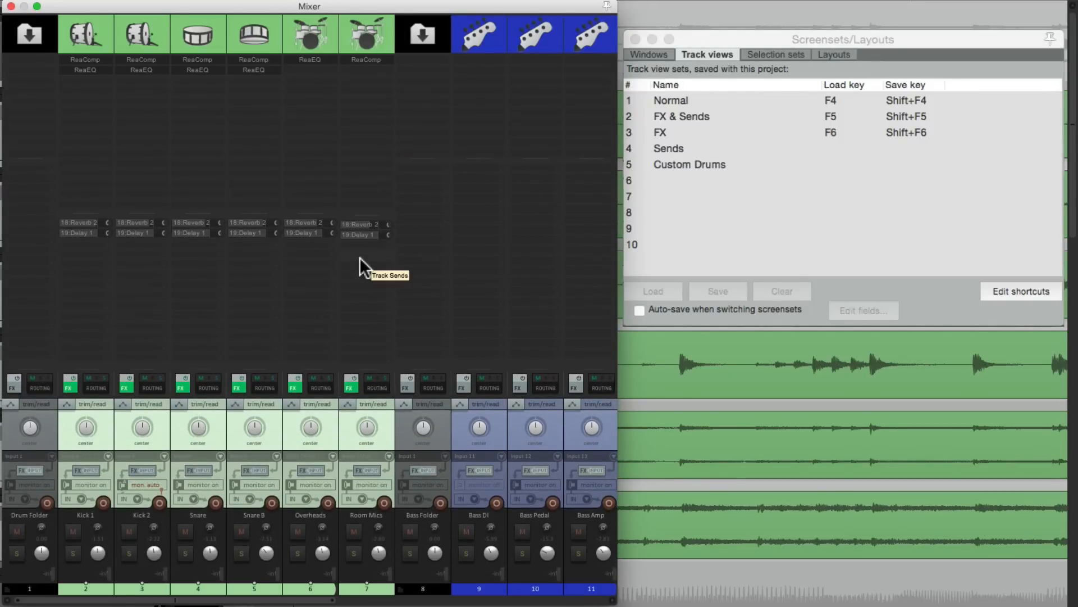
double_click(708, 100)
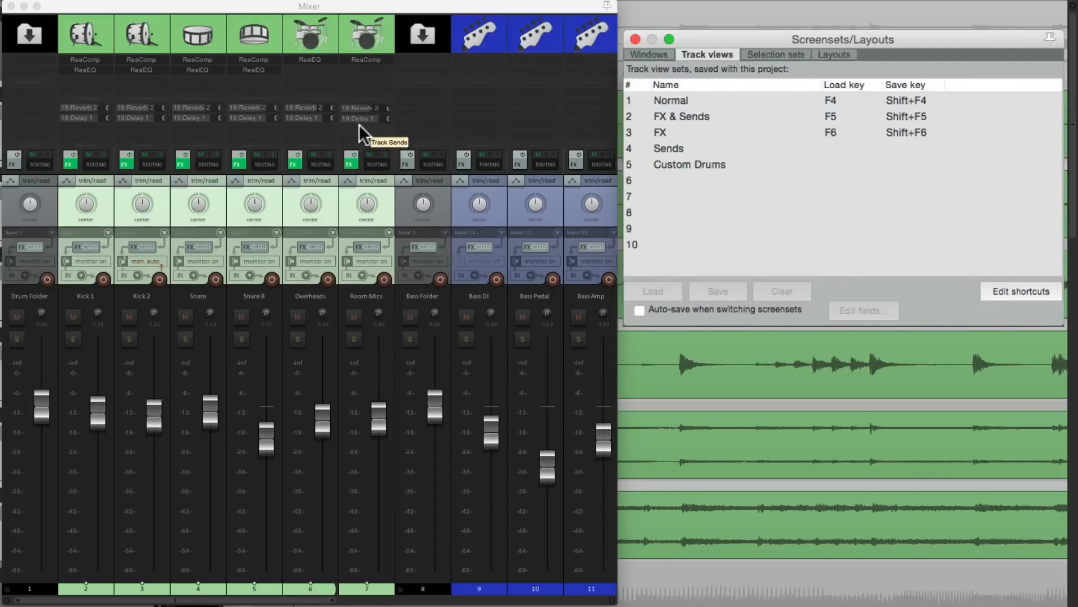
Step: With auto-save when switching screensets on, enlarge the FX & Sends area on all strips, and switch to Normal and back
click(638, 311)
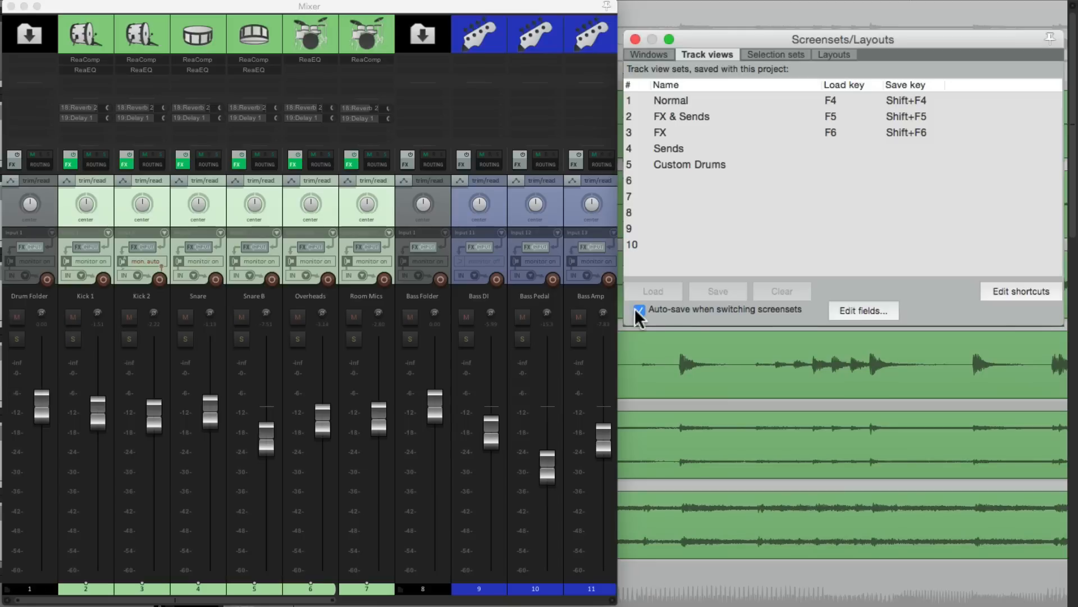
drag(368, 145, 352, 352)
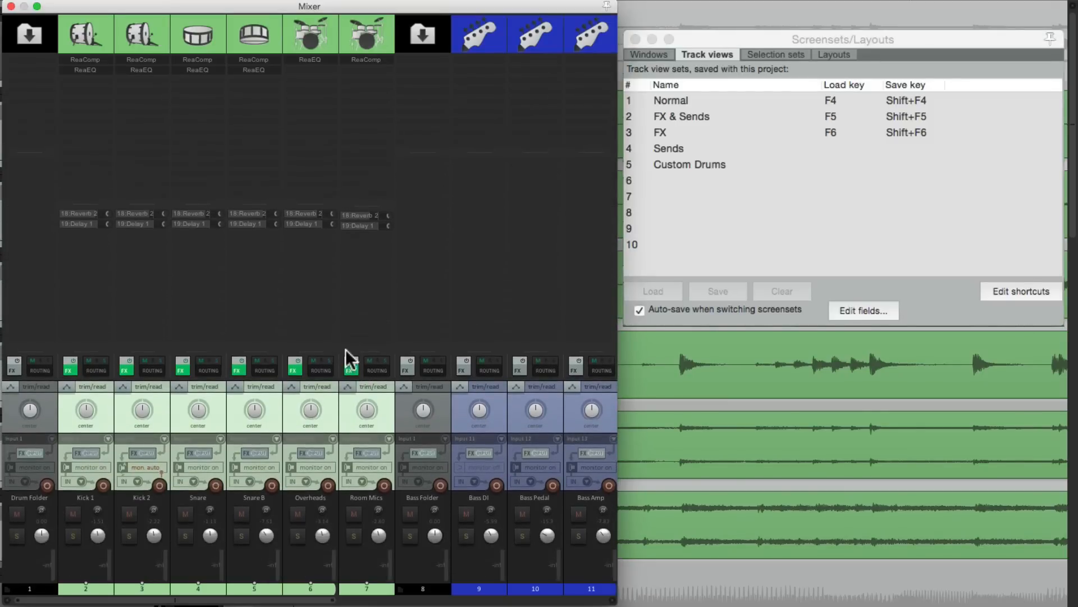
double_click(736, 100)
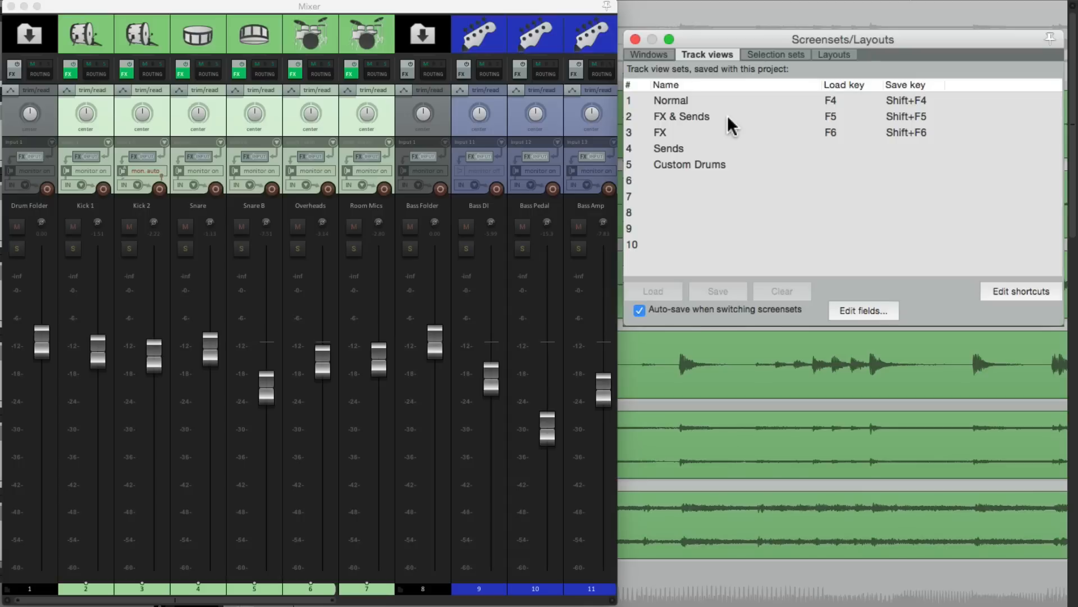
double_click(727, 116)
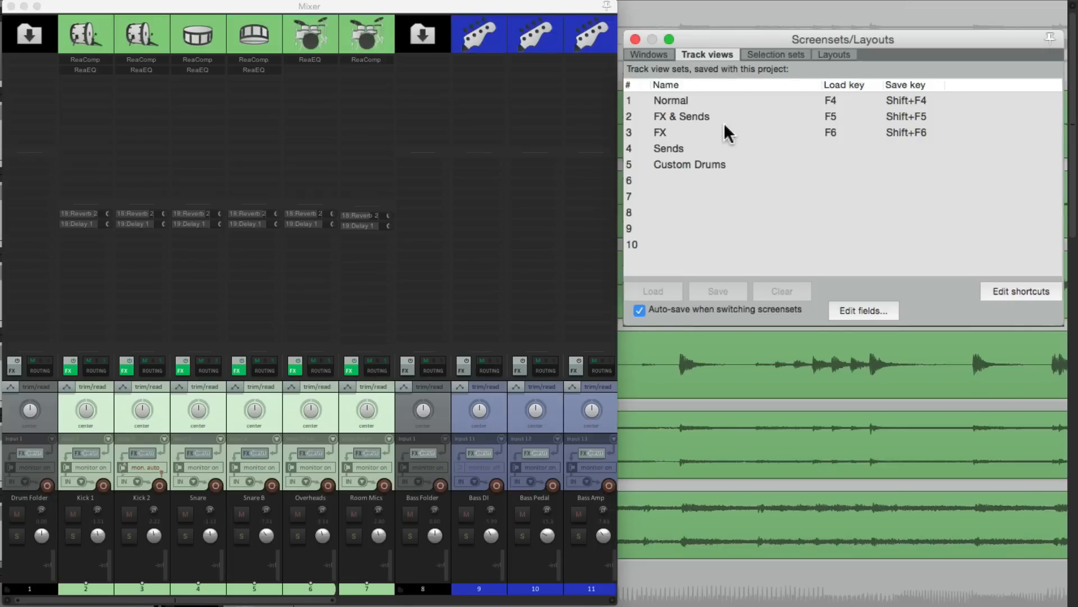
Step: In the Custom Drums track view, enlarge the Overheads strip's FX and sends area, and auto-save it by switching to Normal and back
double_click(737, 163)
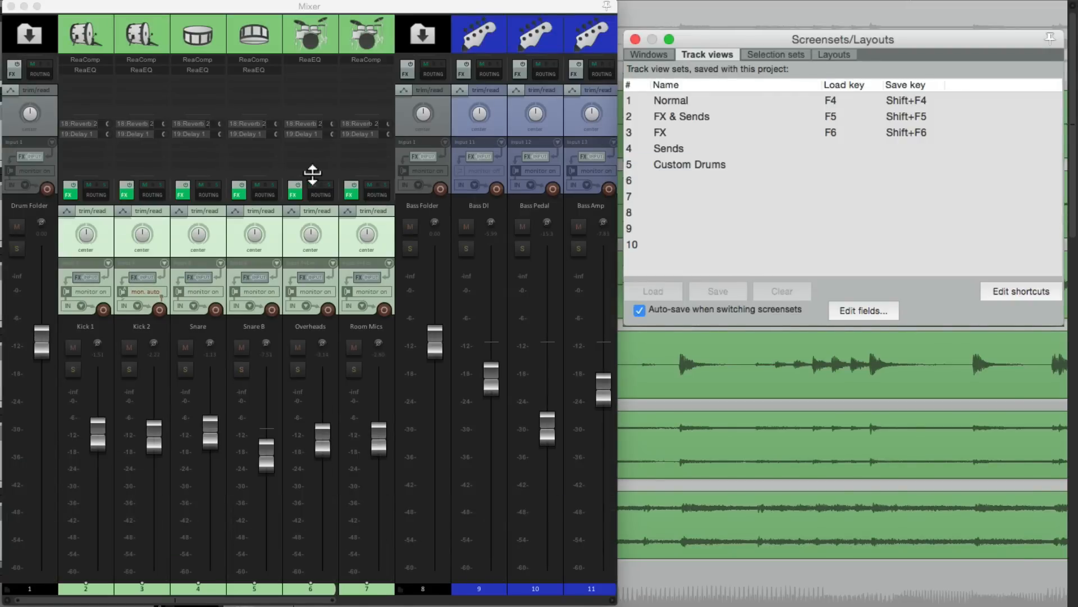
drag(313, 174, 329, 325)
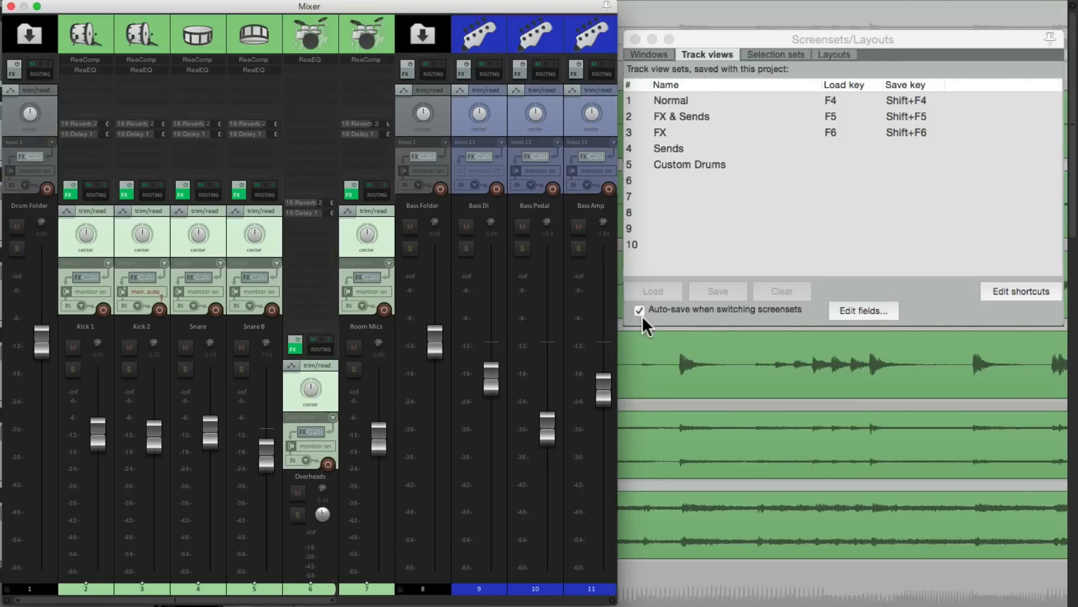
double_click(712, 95)
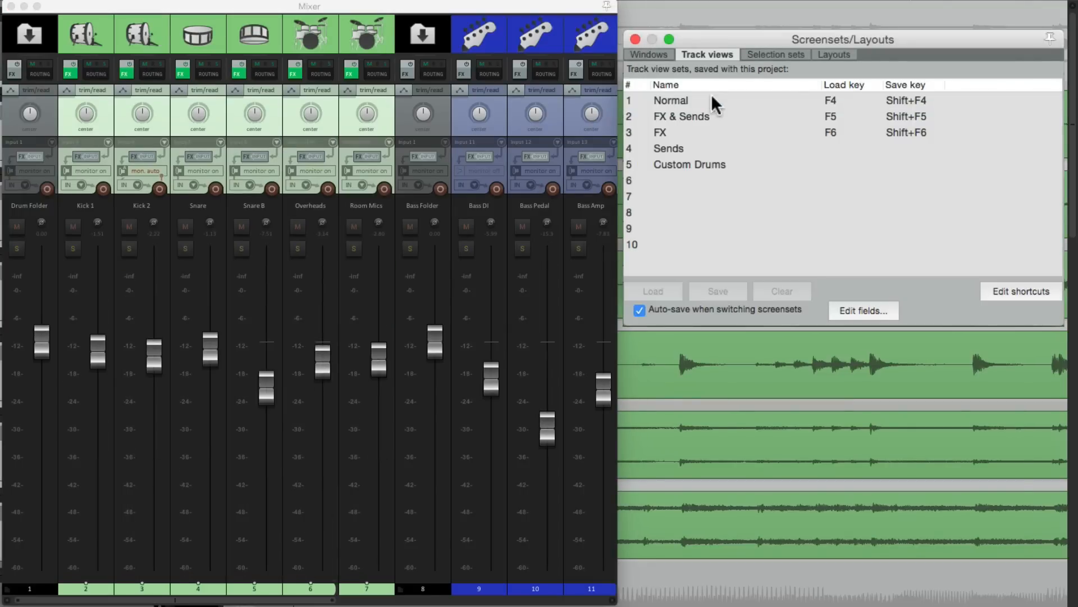
double_click(736, 162)
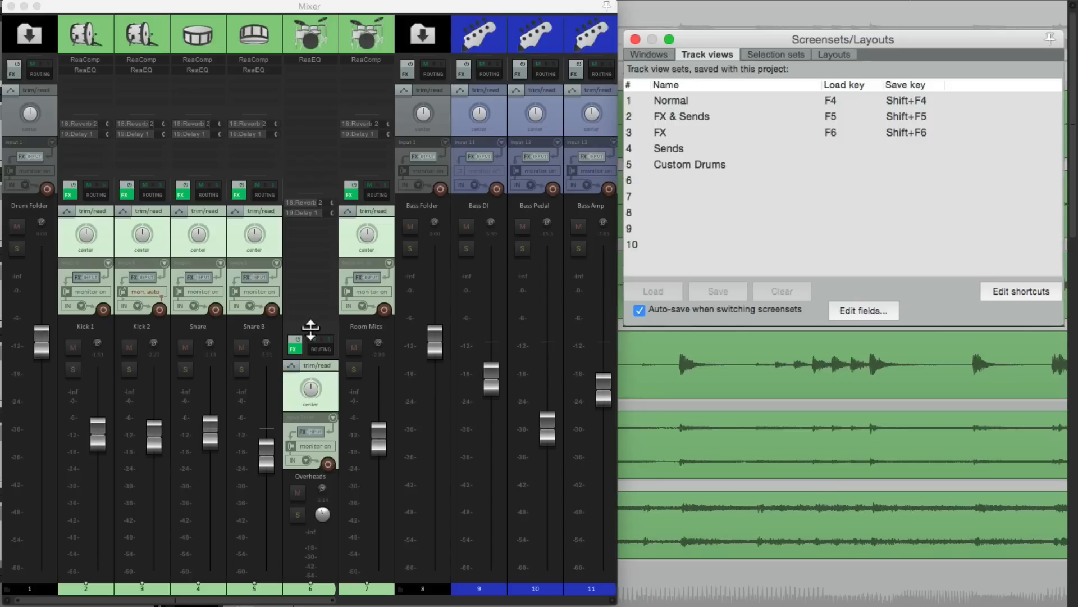
Step: Shrink the Overheads strip's FX and sends area to match the other drums, turn off auto-save, and recall the Normal track view
drag(311, 330, 322, 180)
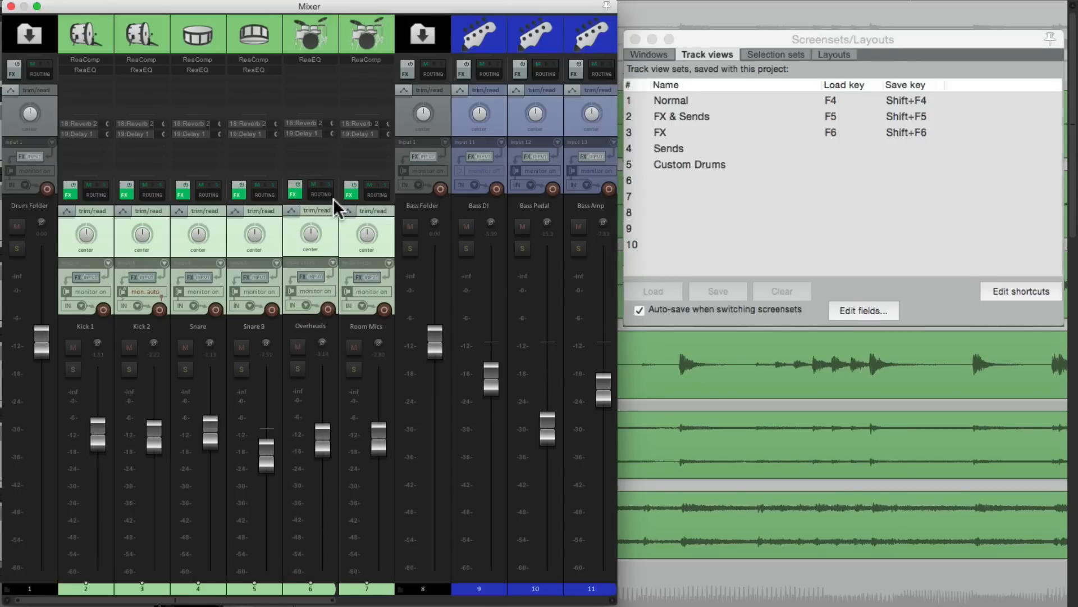
click(635, 309)
click(638, 310)
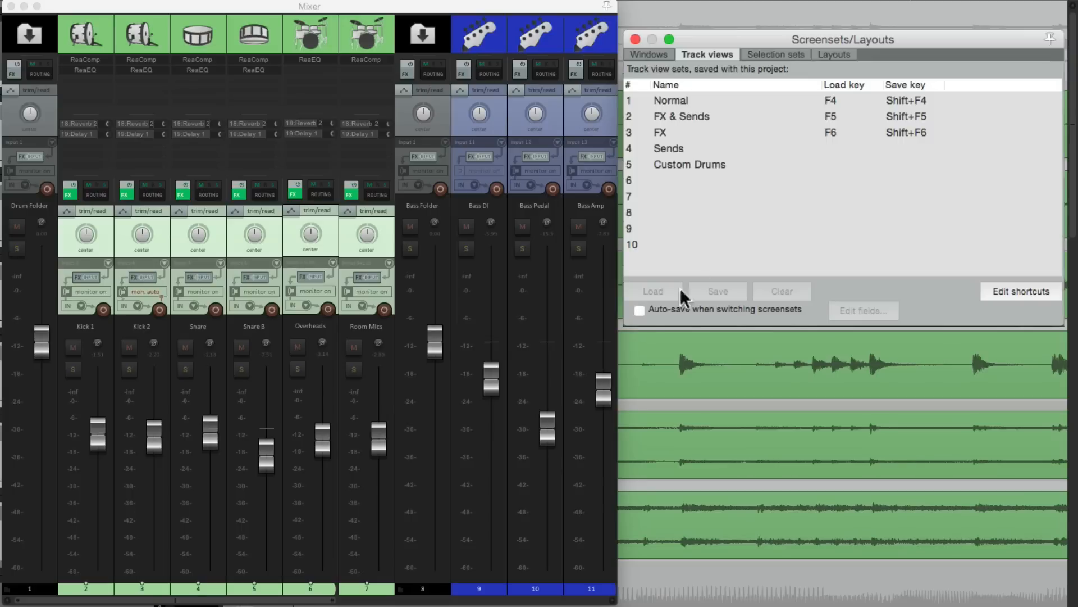
click(723, 96)
double_click(723, 96)
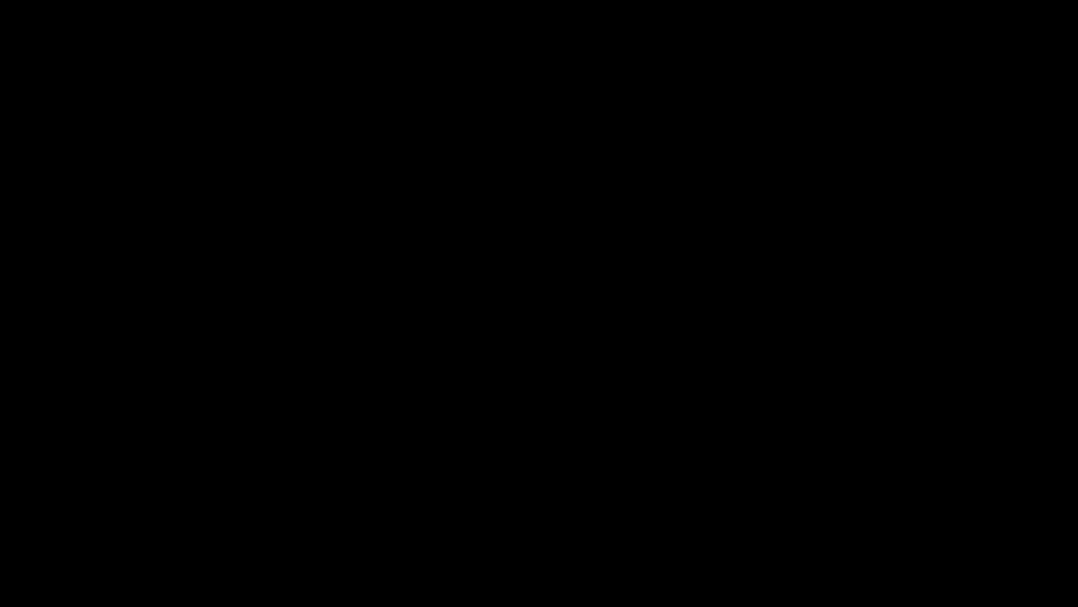